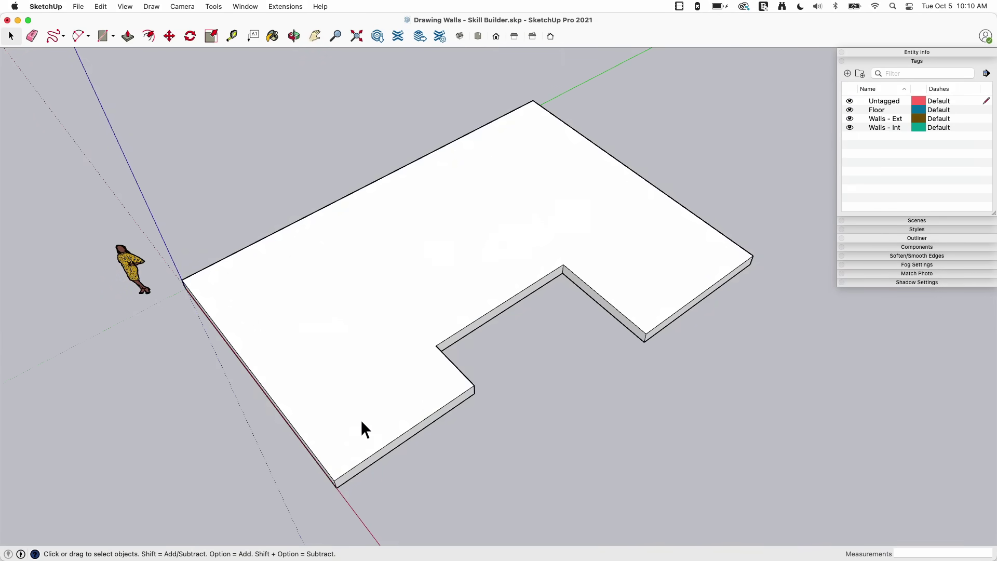
Examine the floor slab group from several angles and check the existing floor and wall tags.
middle_drag(602, 367, 470, 282)
scroll(418, 296, up, 10)
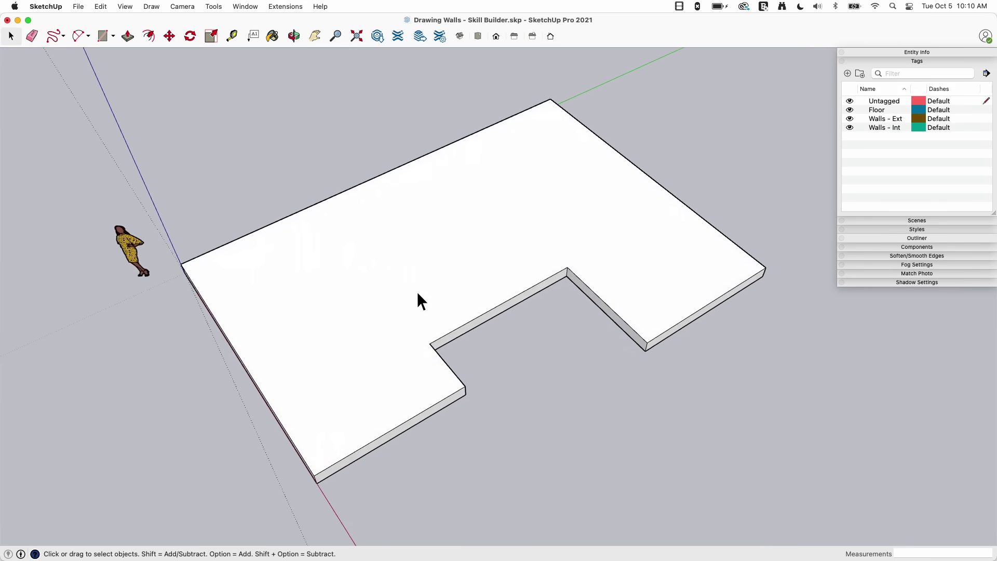
click(397, 265)
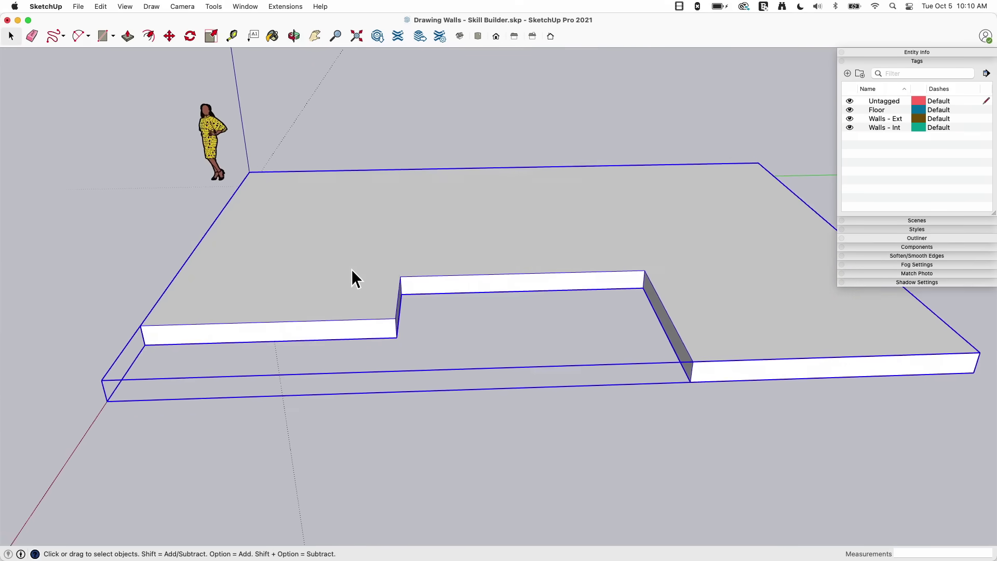
middle_drag(416, 325, 594, 213)
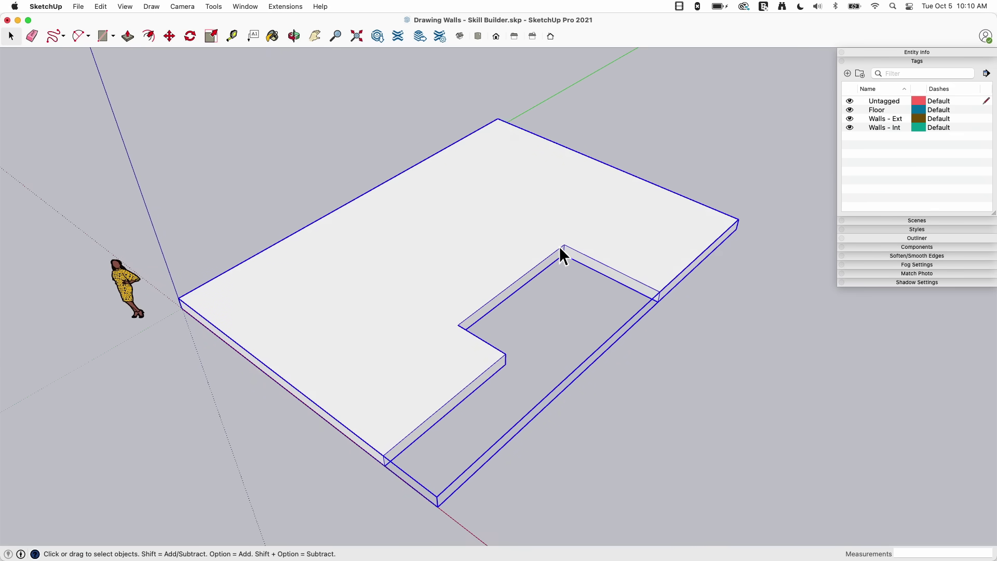
middle_drag(521, 214, 404, 347)
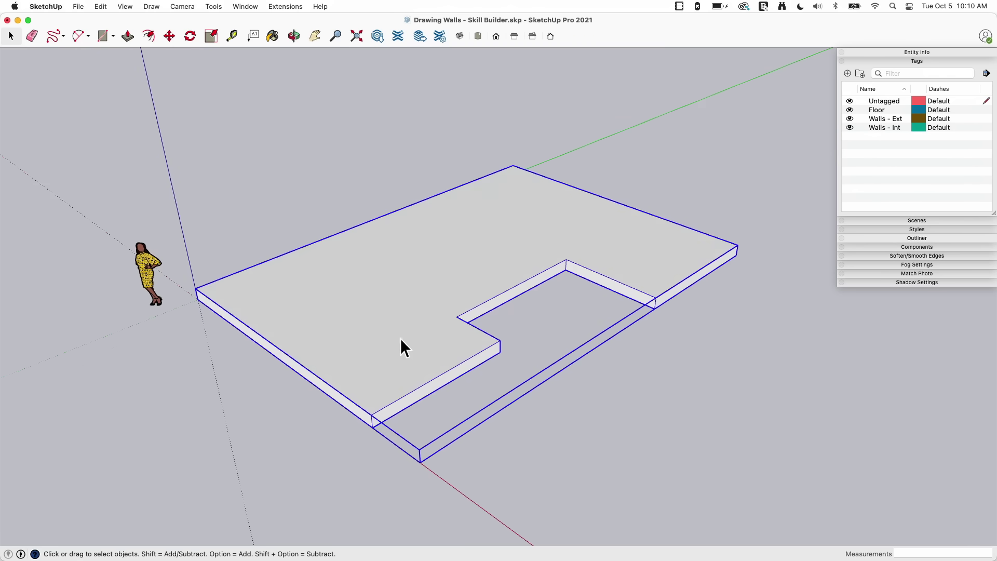
middle_drag(350, 330, 337, 308)
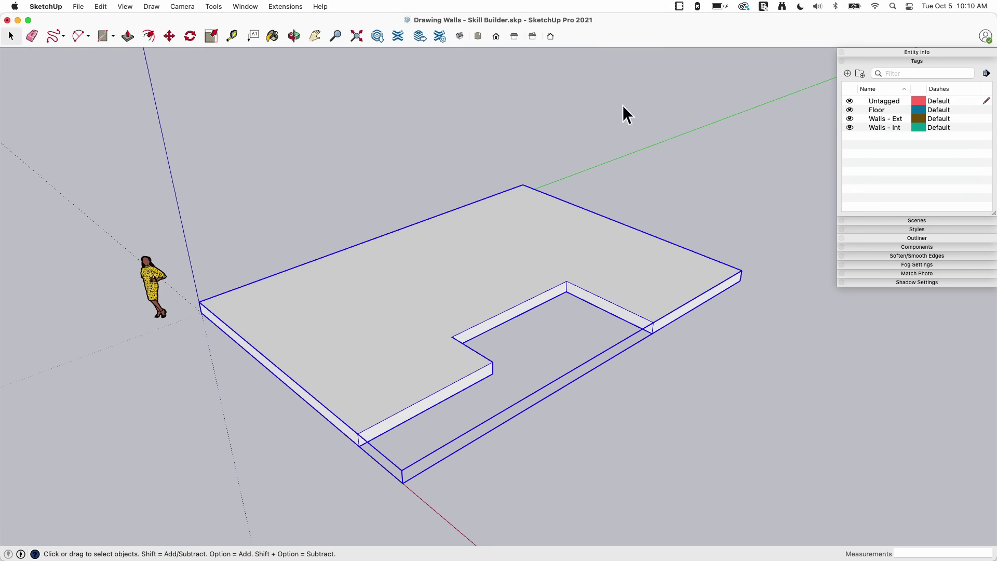
click(933, 61)
click(935, 60)
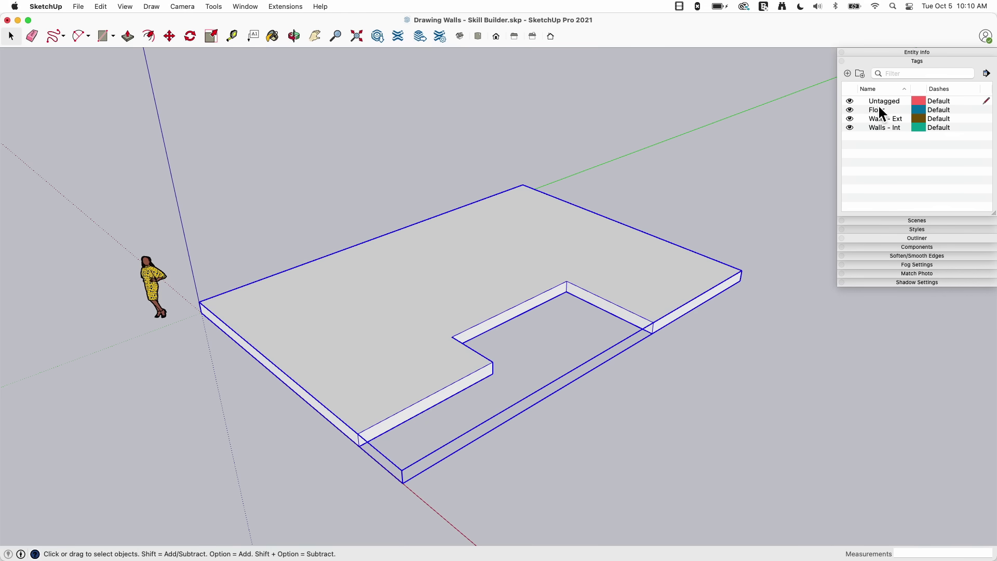
middle_drag(833, 92, 874, 106)
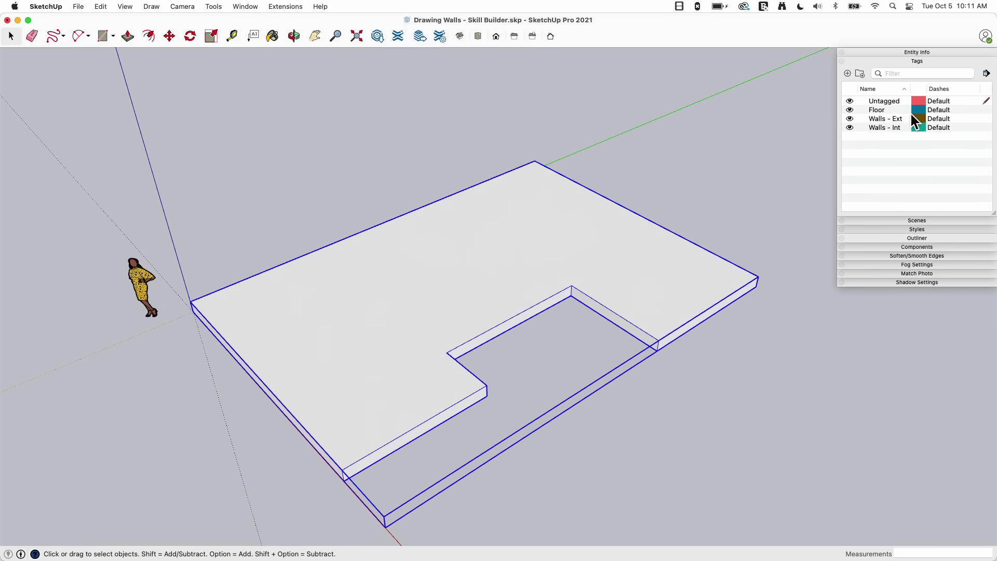
mouse_move(777, 236)
middle_down()
mouse_move(734, 315)
mouse_move(730, 300)
middle_up()
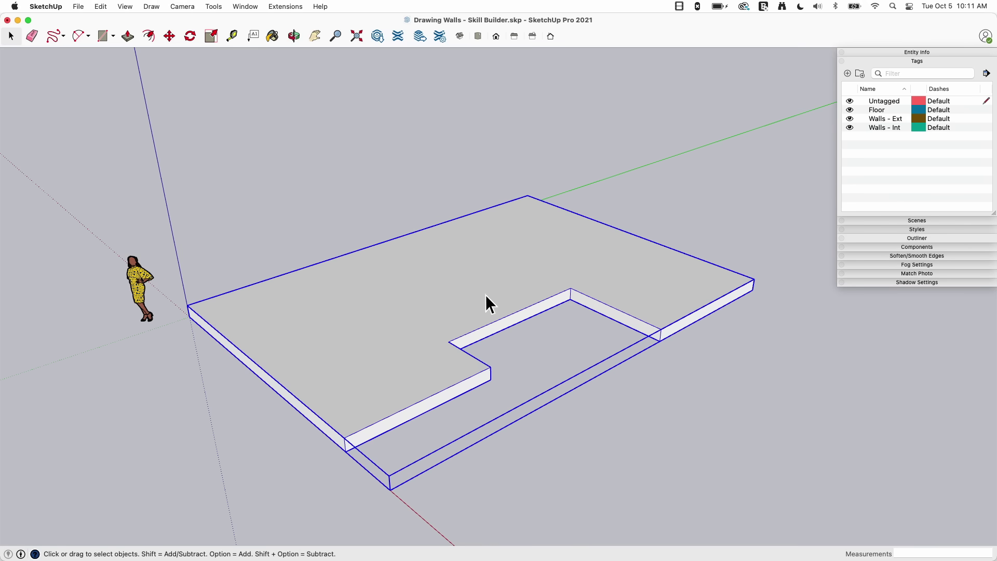
middle_drag(485, 294, 529, 329)
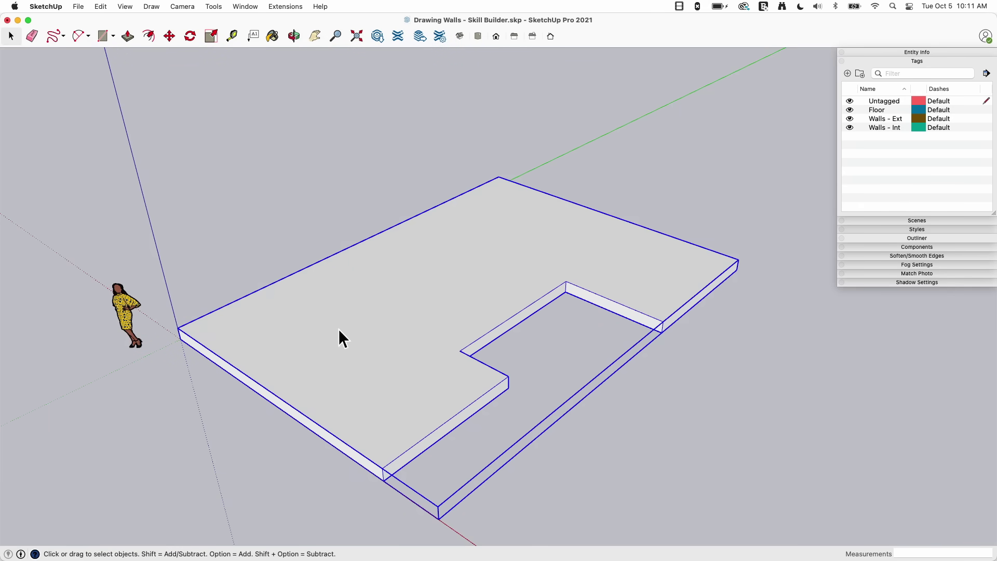
middle_drag(605, 164, 578, 213)
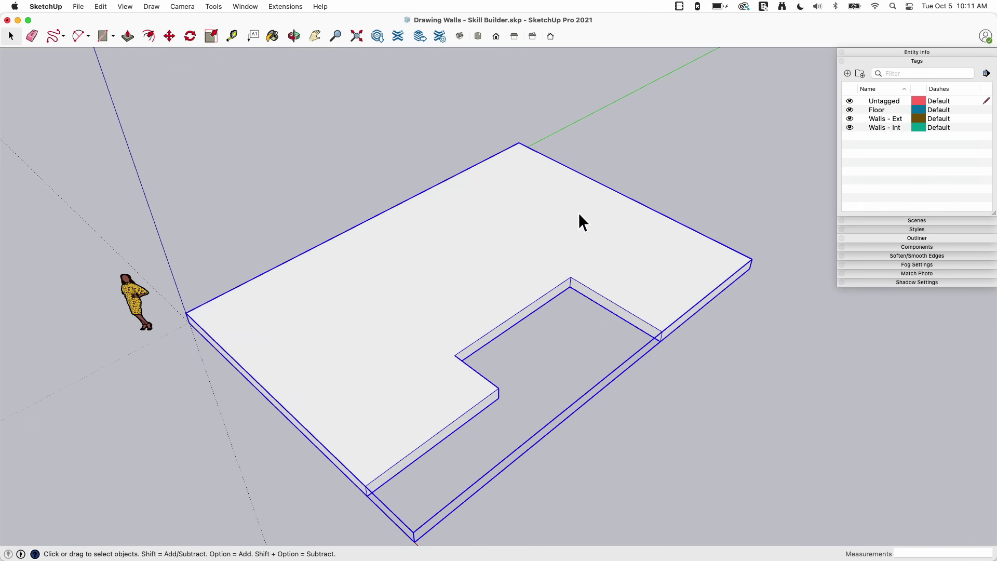
scroll(669, 152, down, 2)
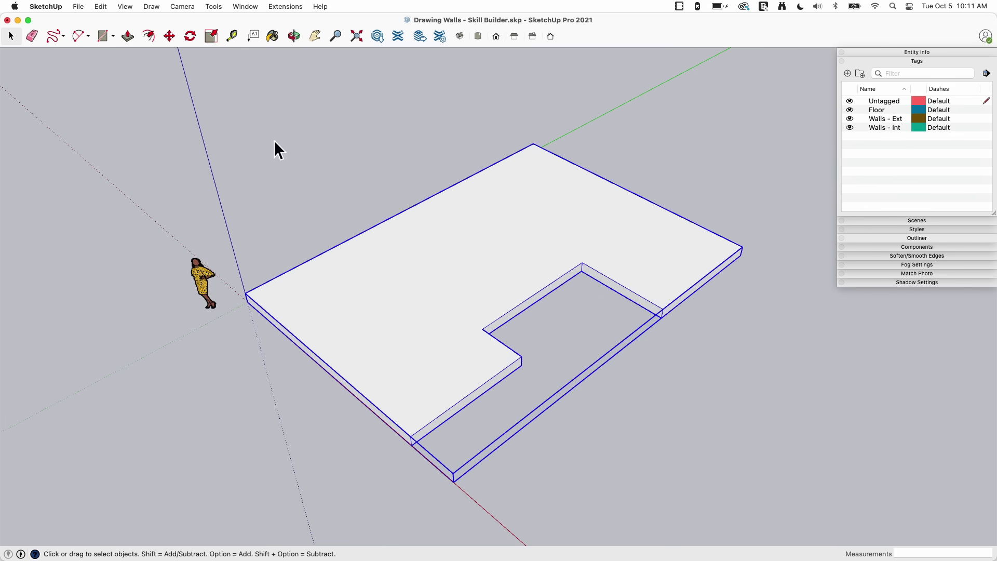
middle_drag(143, 87, 331, 104)
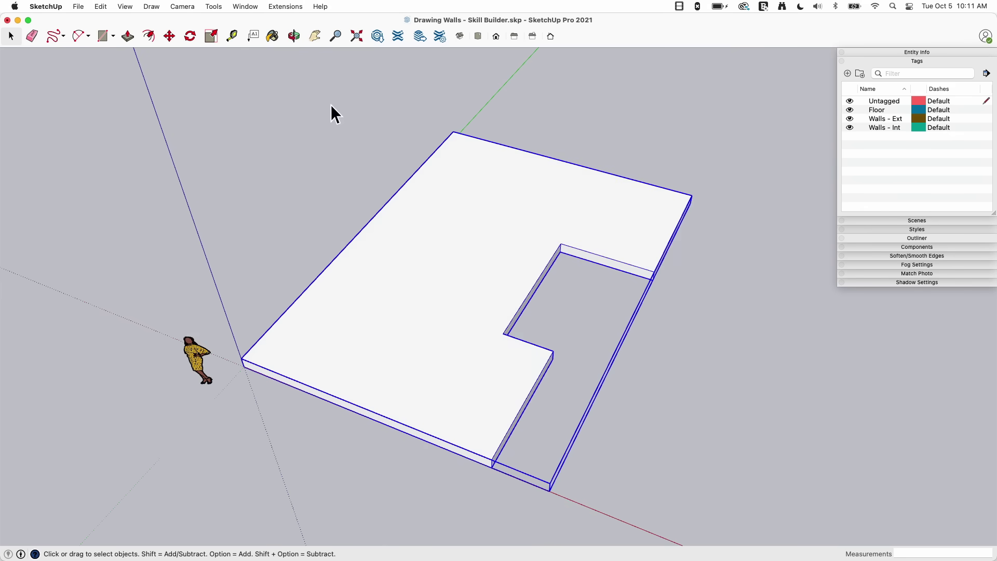
click(246, 96)
middle_drag(336, 164, 170, 83)
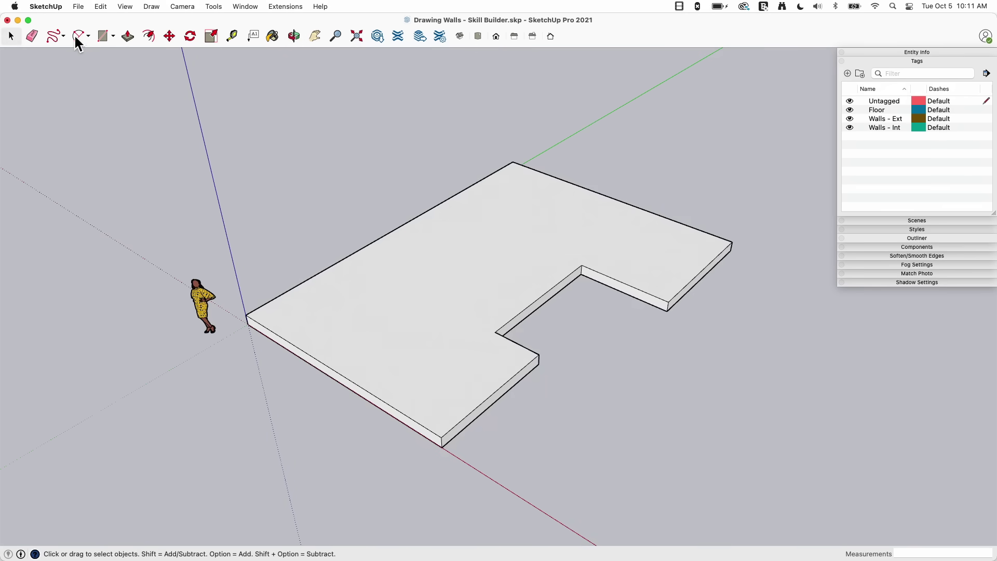
click(60, 34)
click(65, 55)
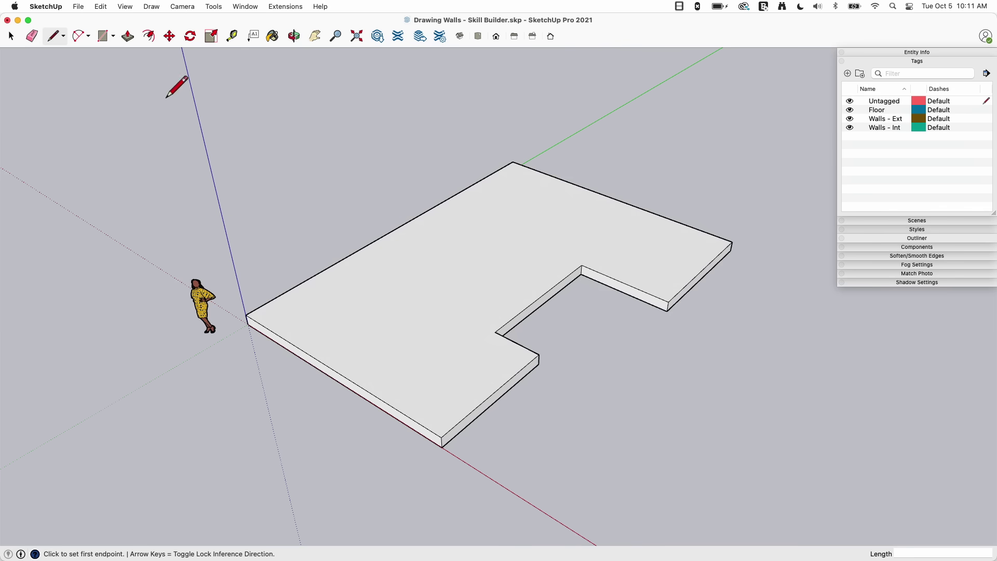
click(11, 35)
Copy the top face from inside the floor group and paste it in place outside the group.
middle_drag(618, 223, 492, 223)
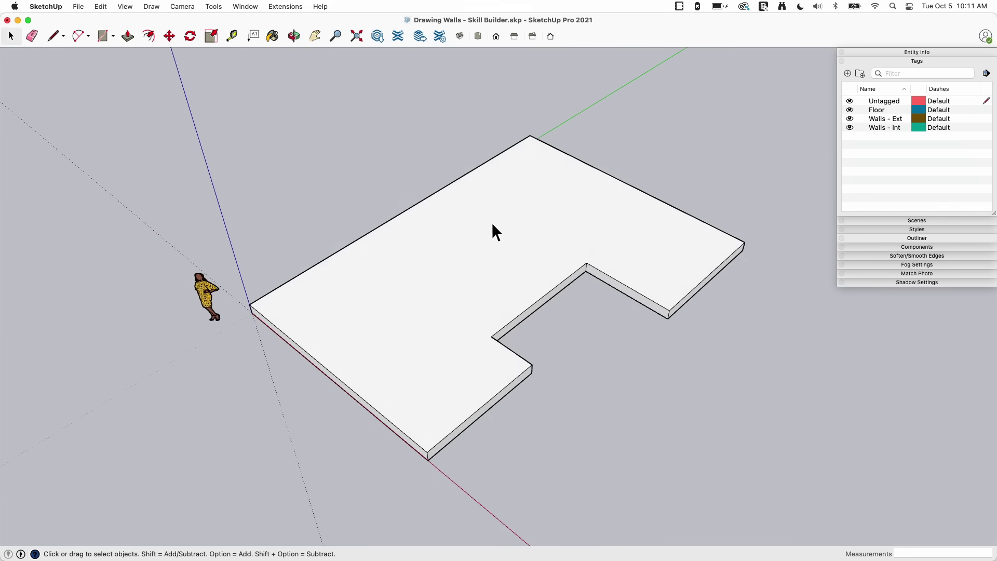
double_click(490, 255)
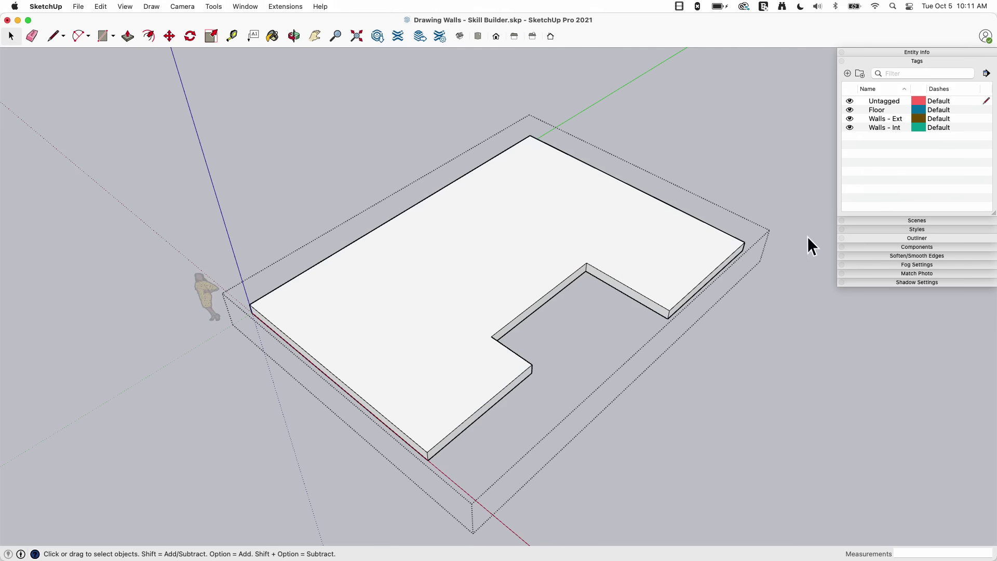
click(472, 233)
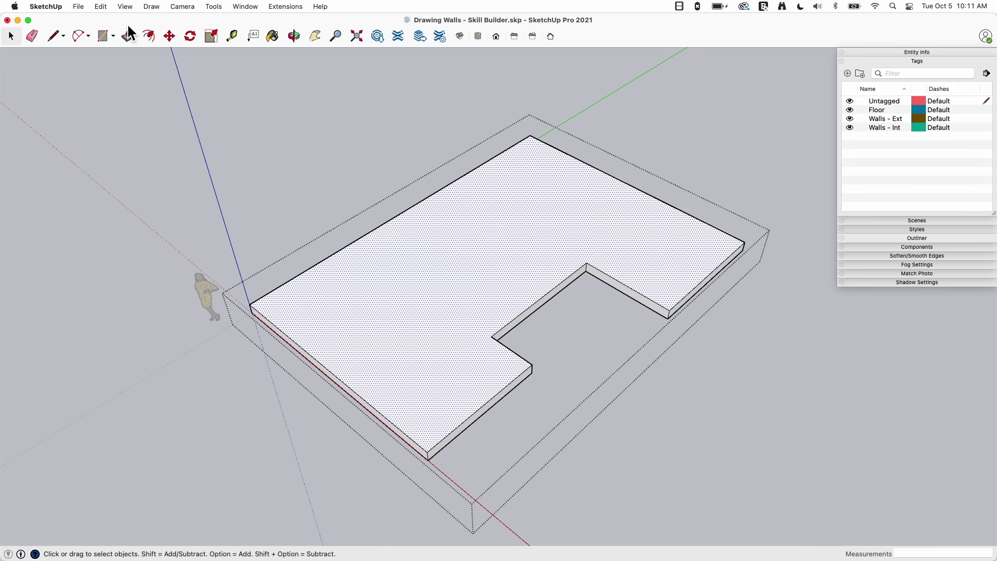
click(96, 7)
click(101, 58)
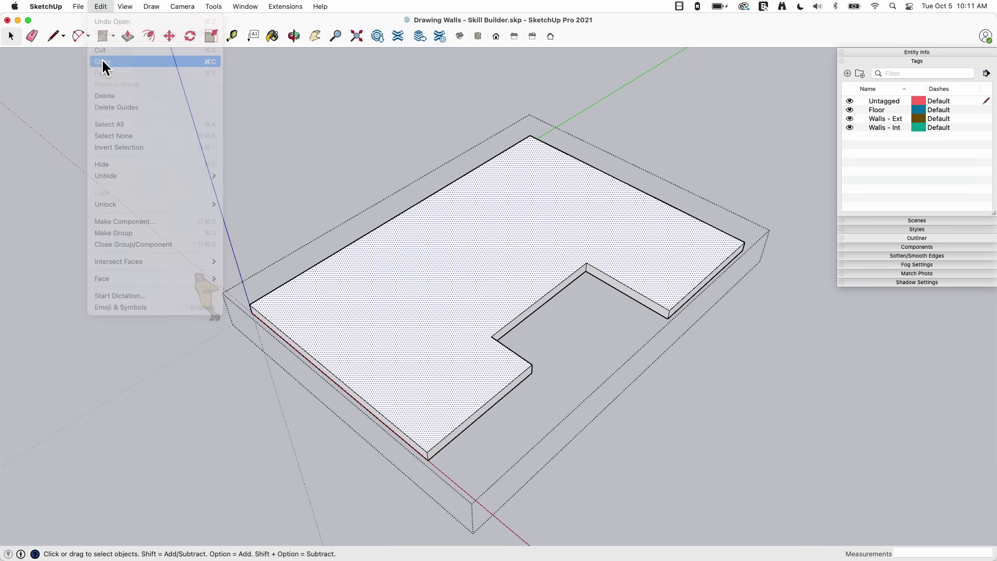
click(256, 148)
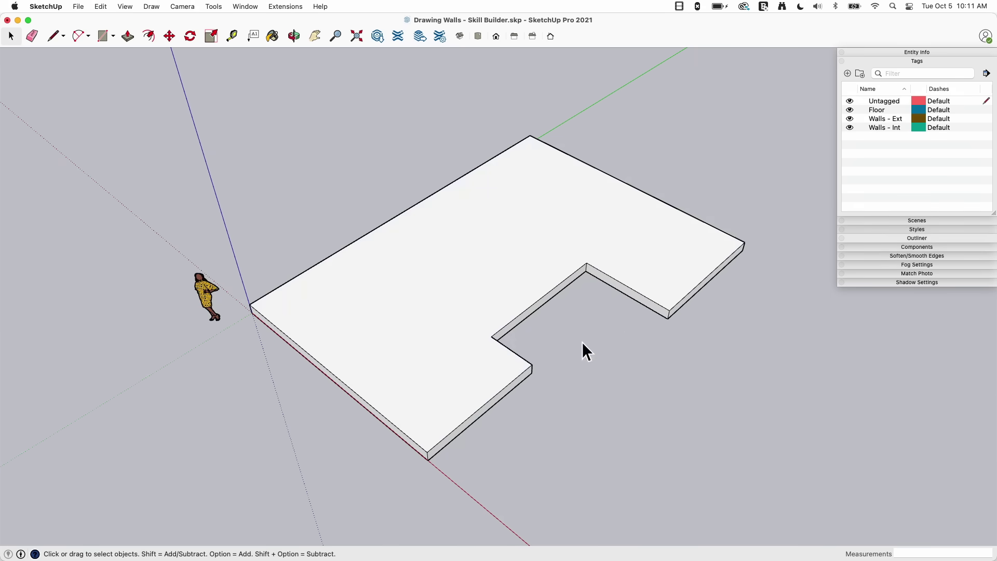
click(101, 8)
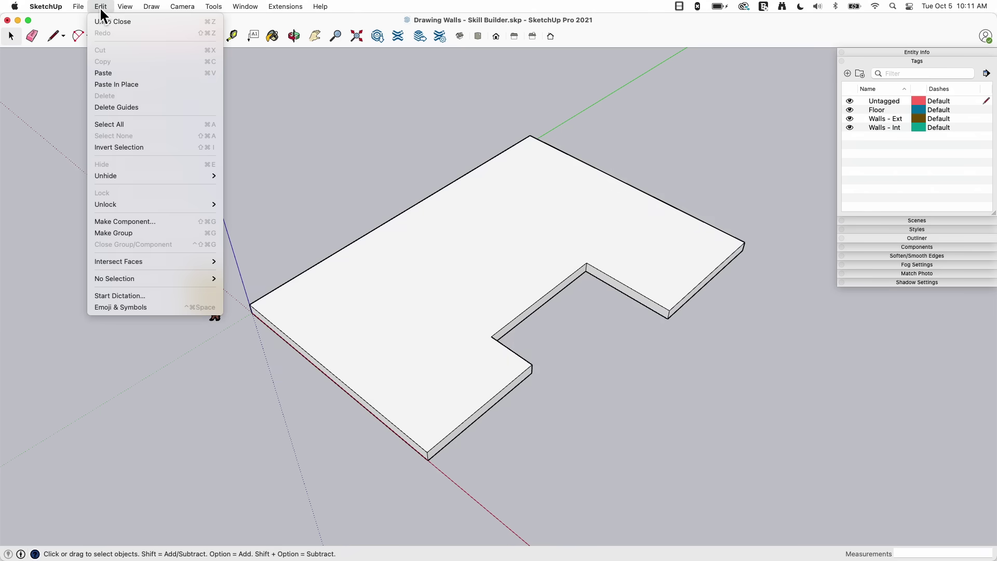
click(114, 82)
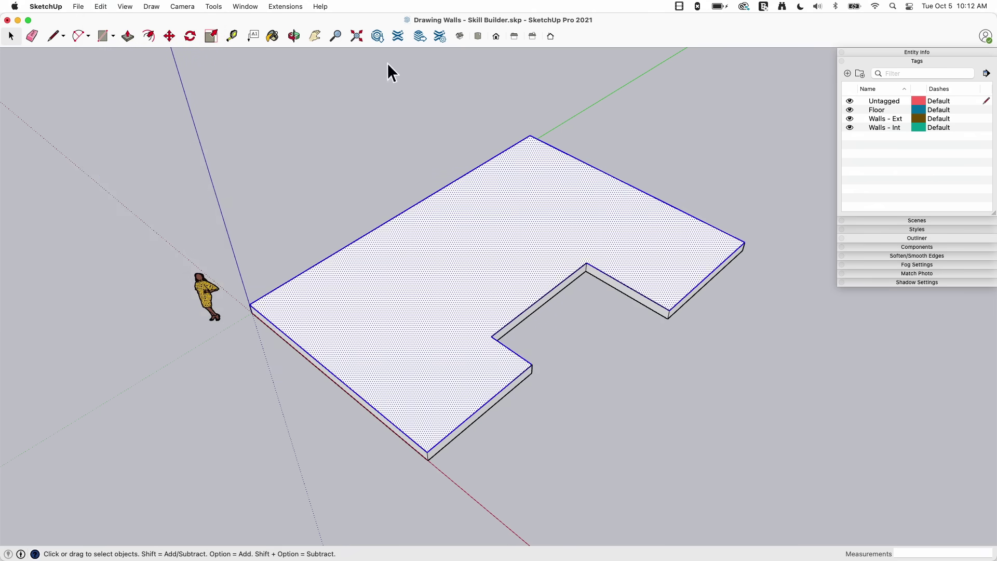
Offset the pasted face's outline inward by 5.5 inches to form the exterior wall thickness.
middle_drag(484, 204, 660, 303)
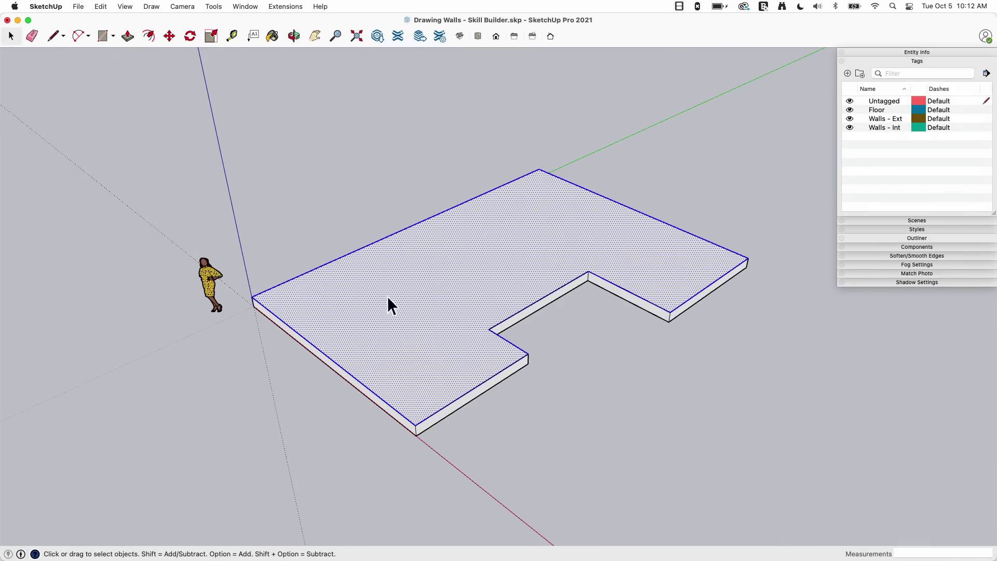
middle_drag(387, 305, 391, 366)
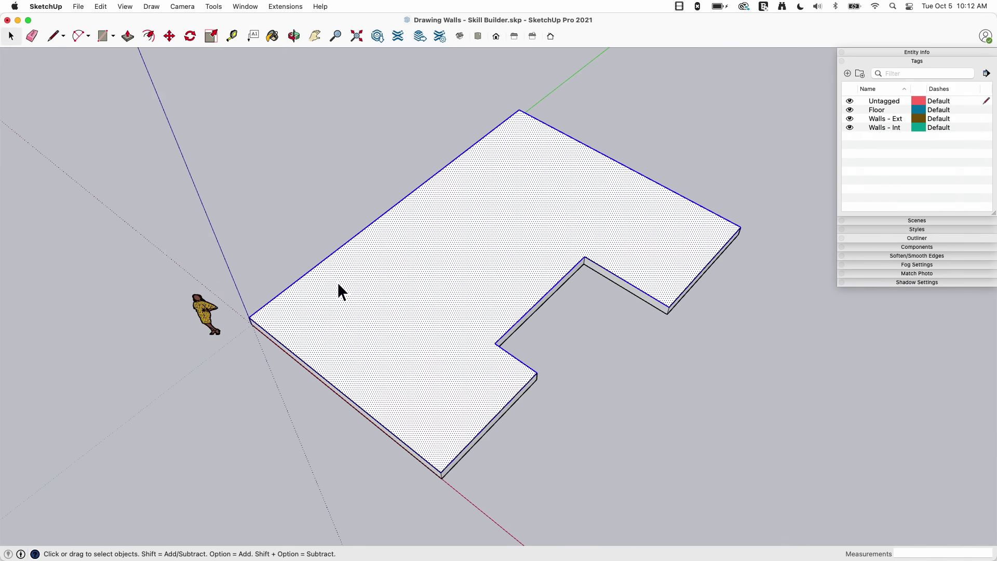
key(f)
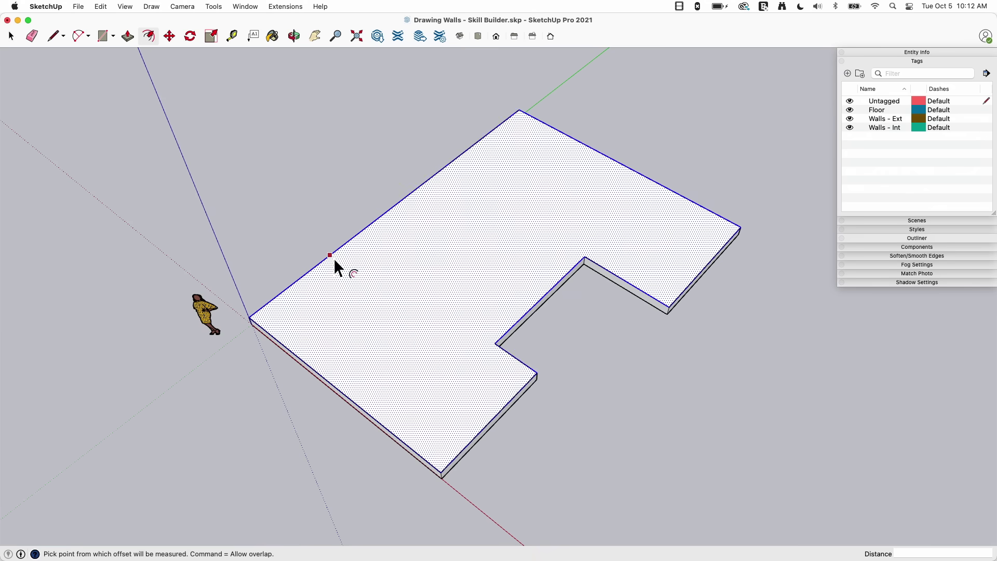
click(334, 258)
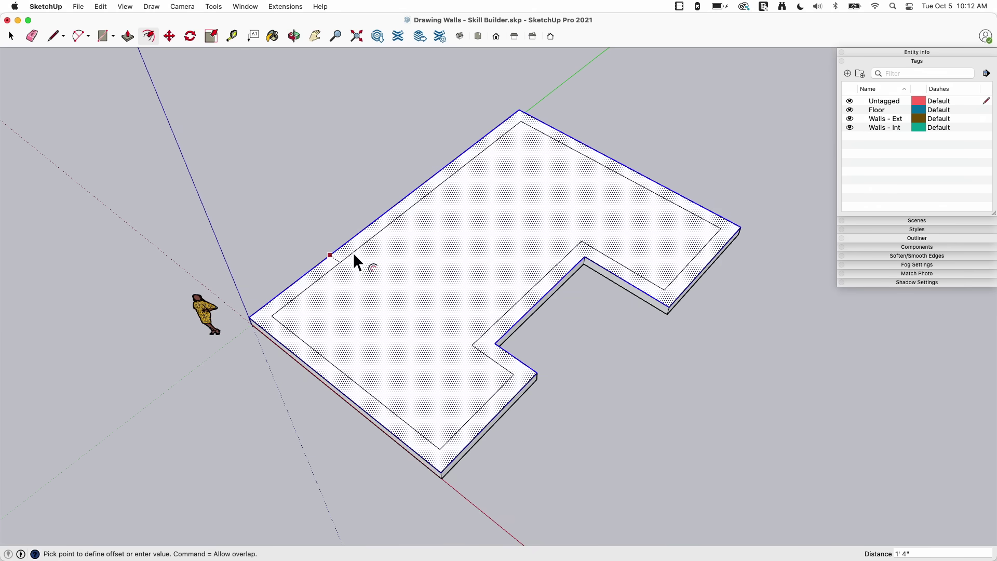
click(354, 255)
text(5.5)
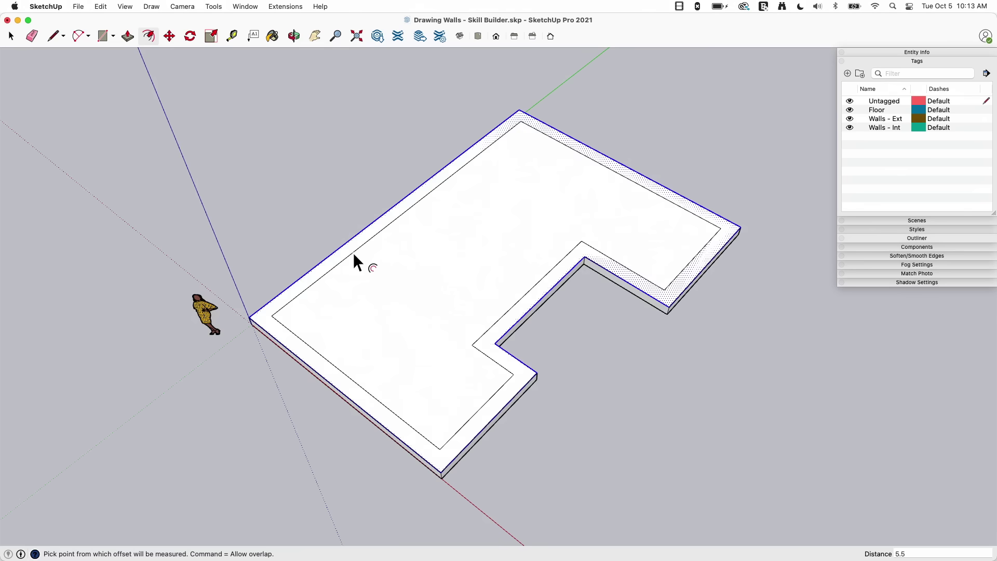
key(Return)
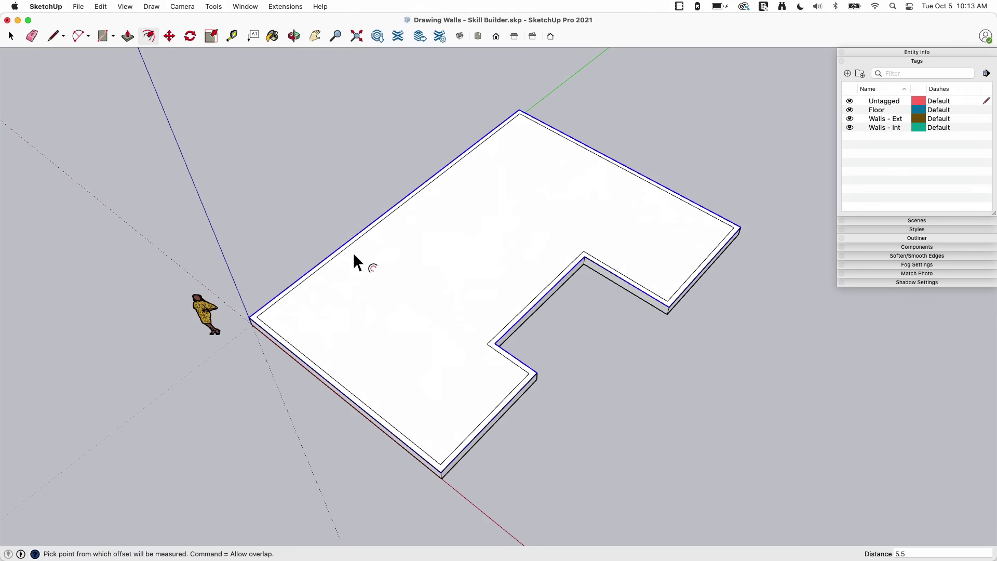
Push/Pull the perimeter strip up 9' to raise the exterior walls.
scroll(514, 398, up, 2)
middle_drag(521, 400, 531, 349)
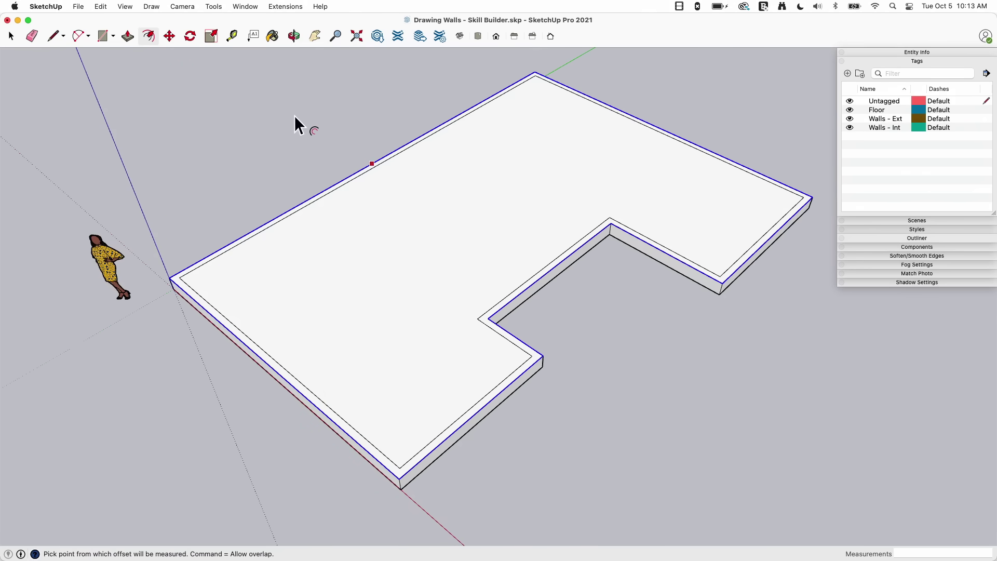
key(super+Tab)
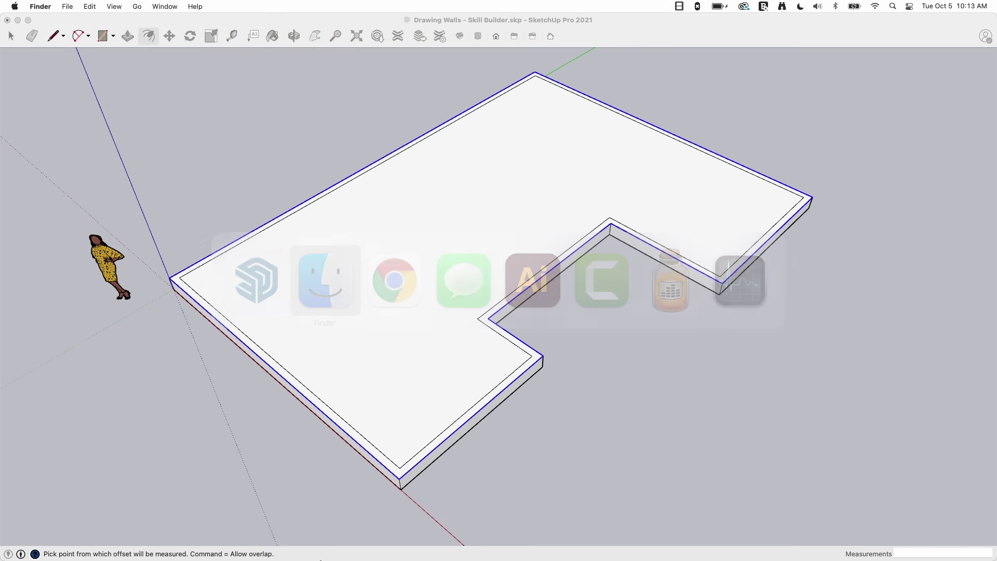
key(super+Tab)
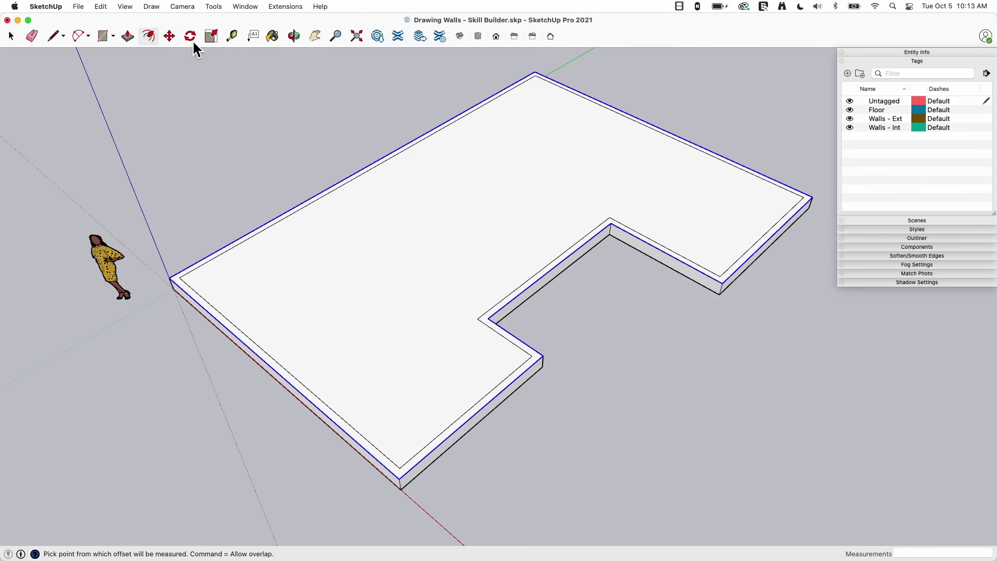
click(127, 36)
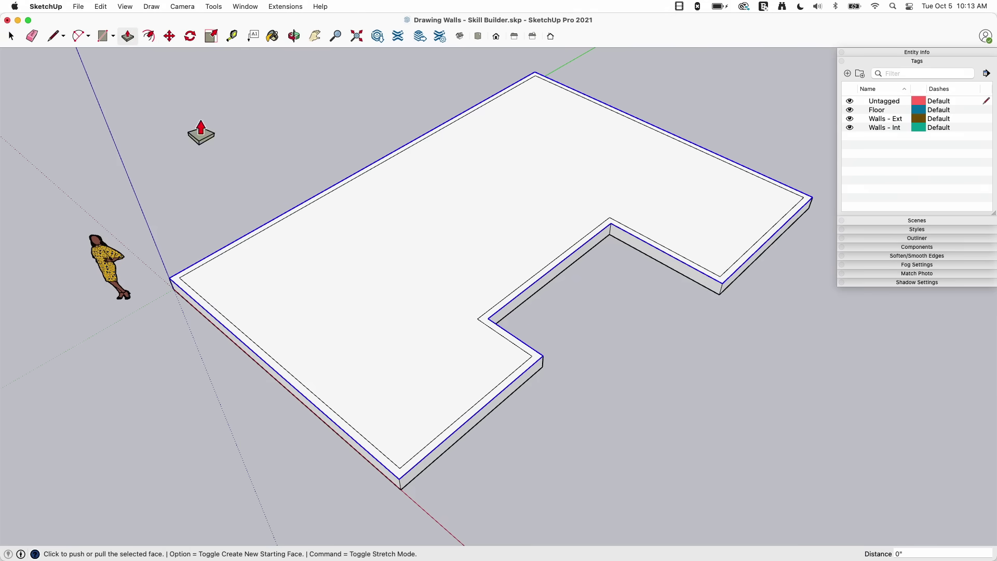
click(177, 275)
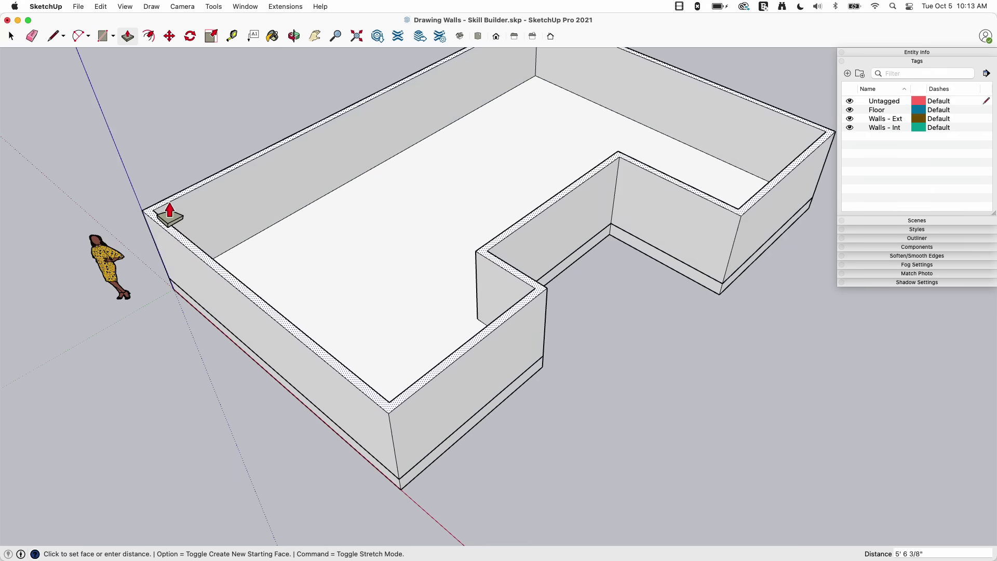
click(174, 216)
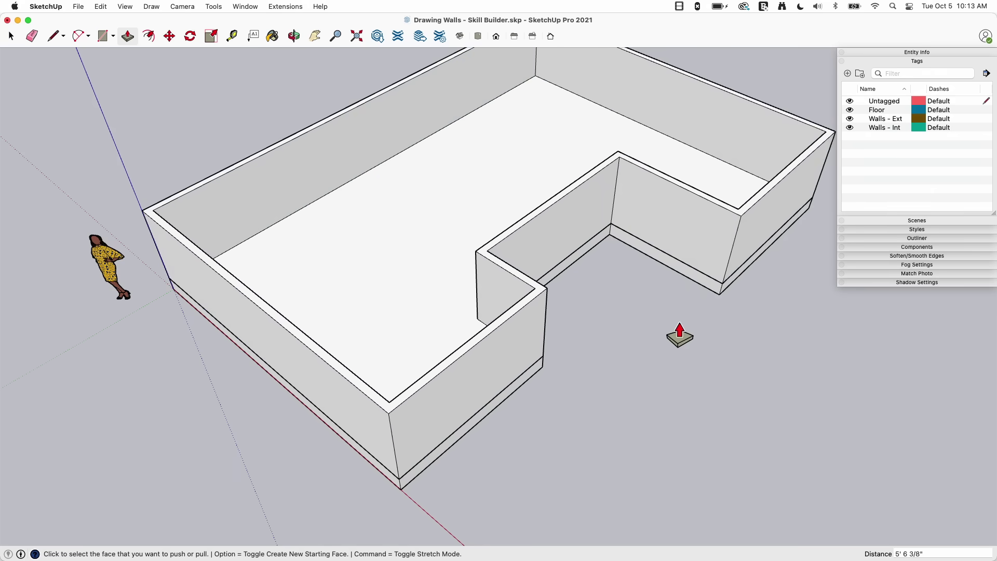
scroll(672, 334, up, 2)
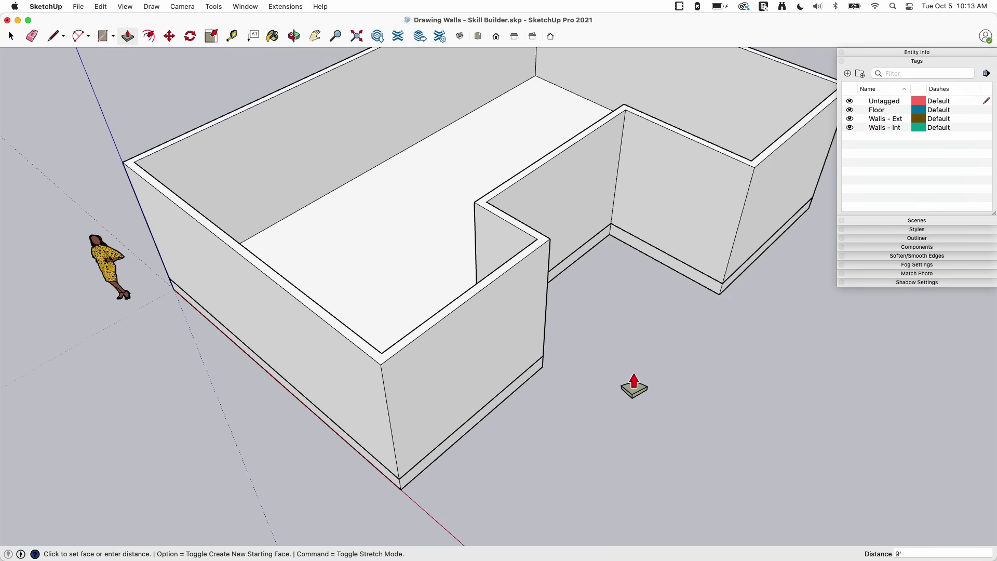
middle_drag(635, 388, 457, 275)
click(11, 36)
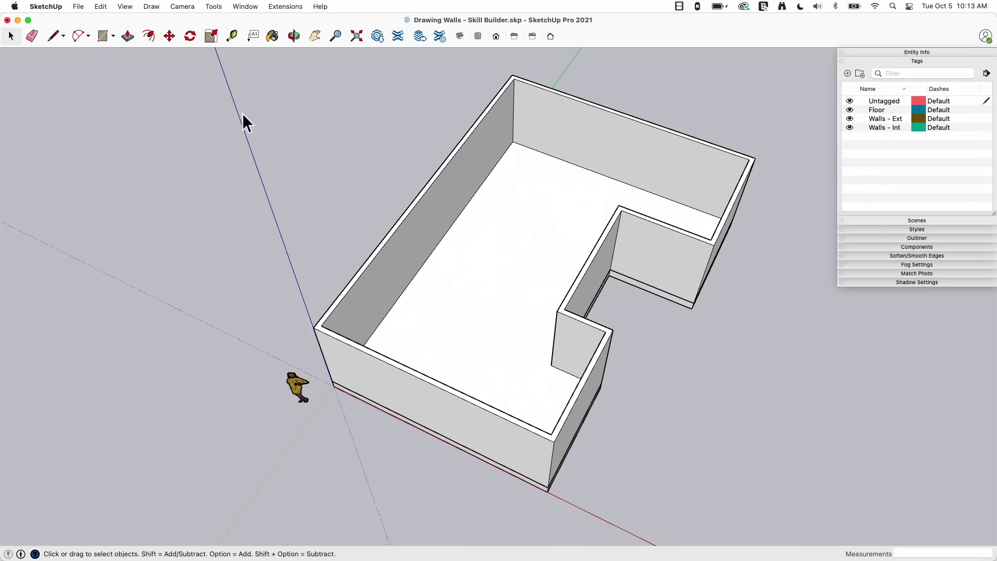
Select all the connected geometry of the extruded exterior walls and make it a group.
click(495, 276)
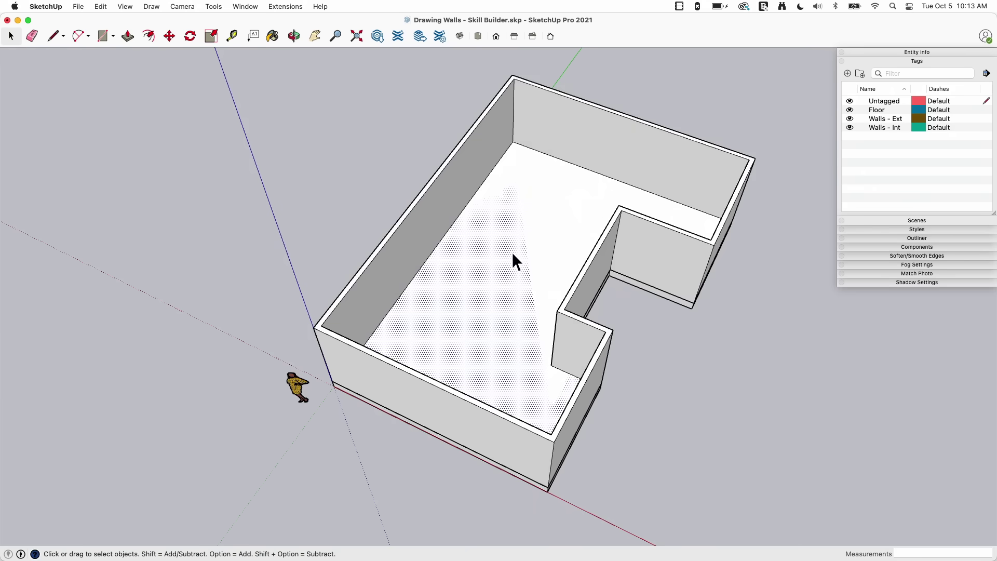
middle_drag(630, 350, 510, 170)
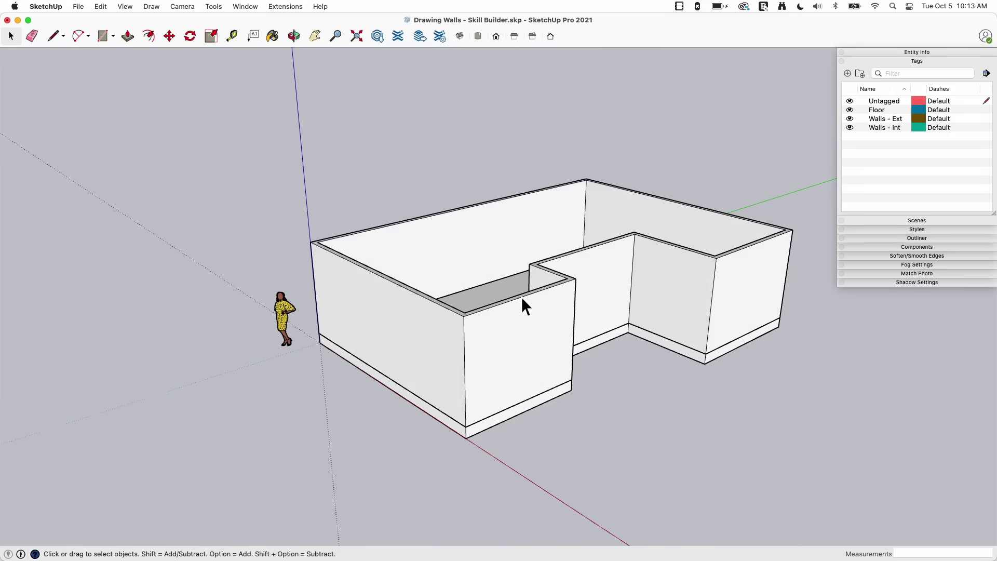
triple_click(496, 333)
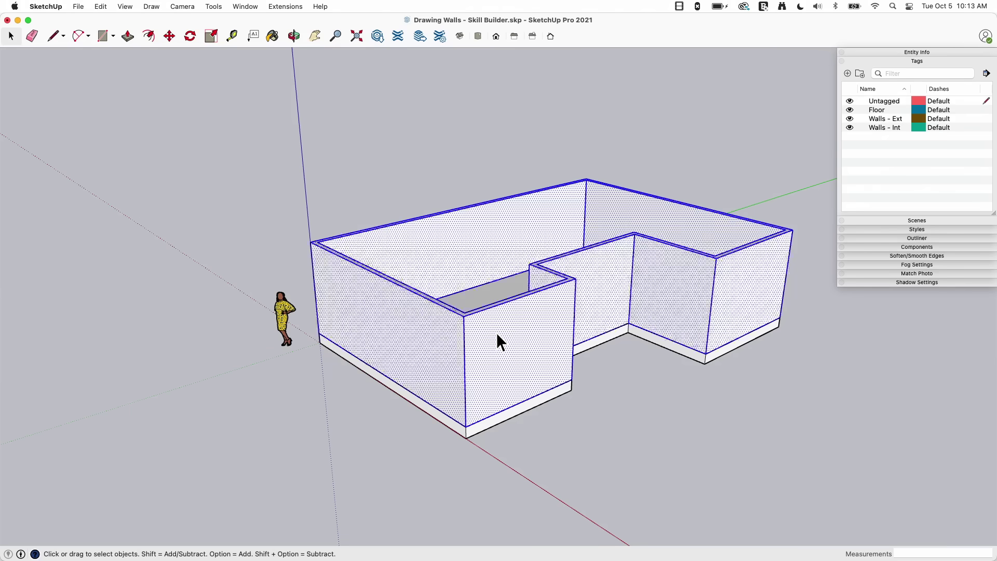
right_click(409, 313)
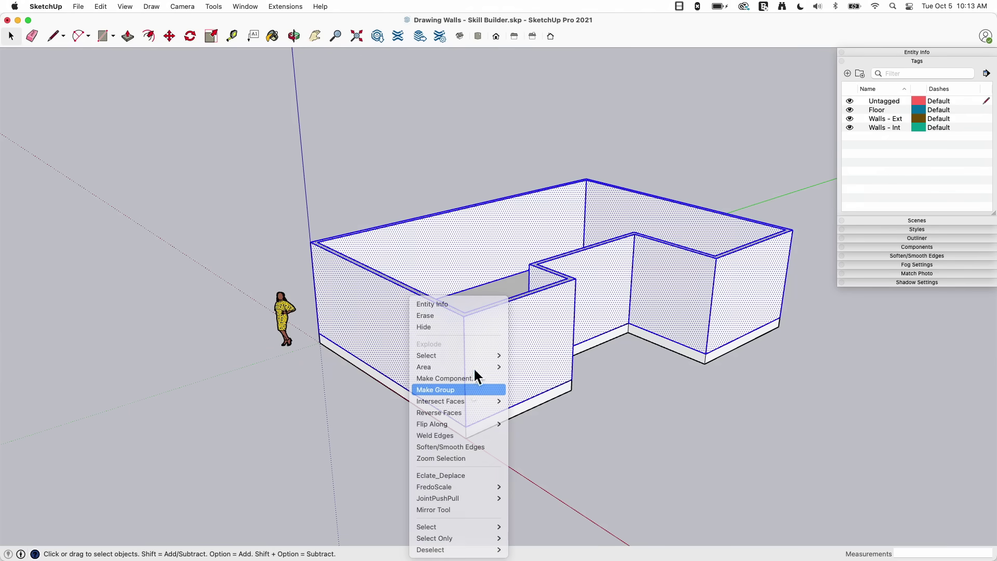
click(467, 389)
Assign the Walls - Ext tag to the exterior wall group.
middle_drag(619, 120, 550, 294)
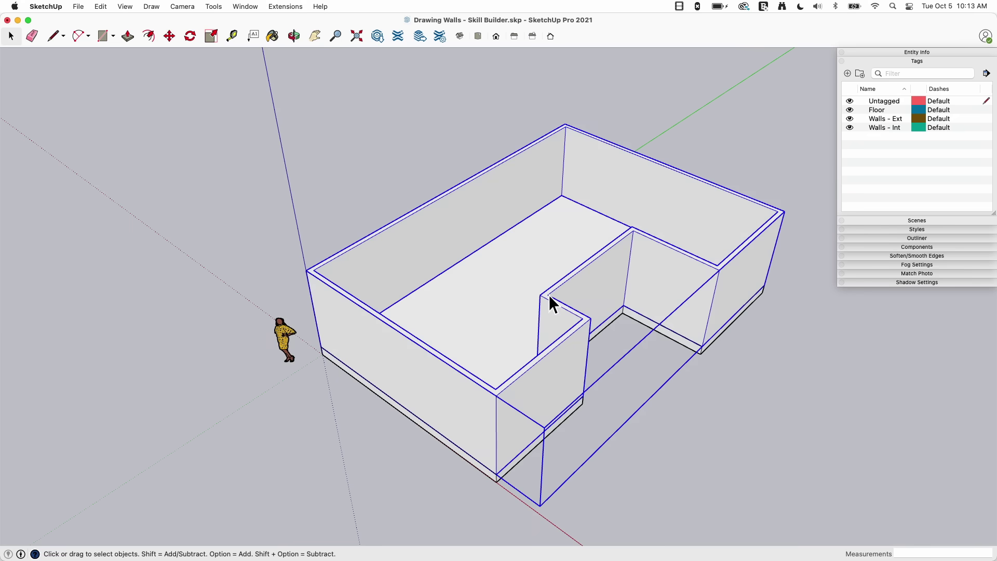
click(923, 52)
click(969, 86)
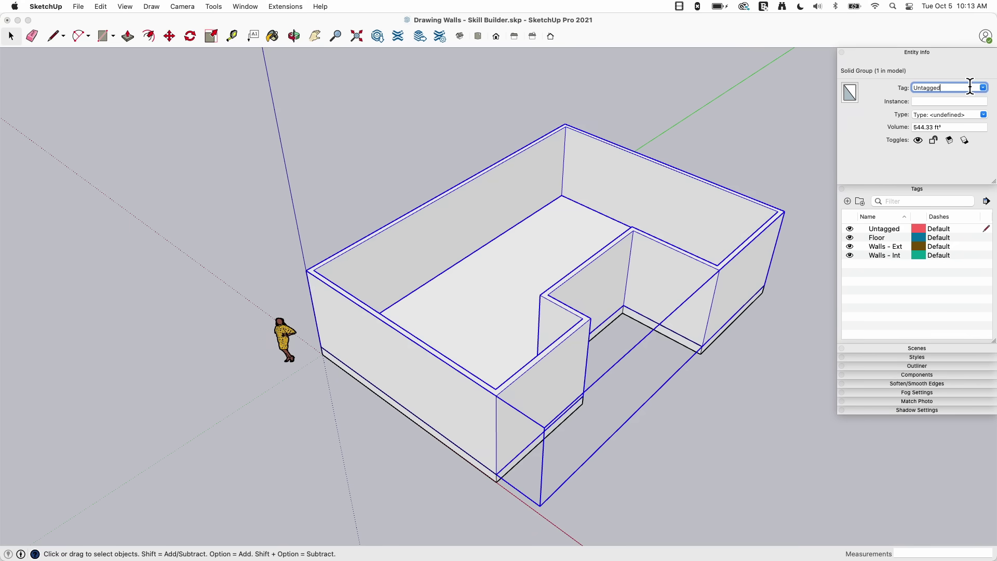
click(983, 88)
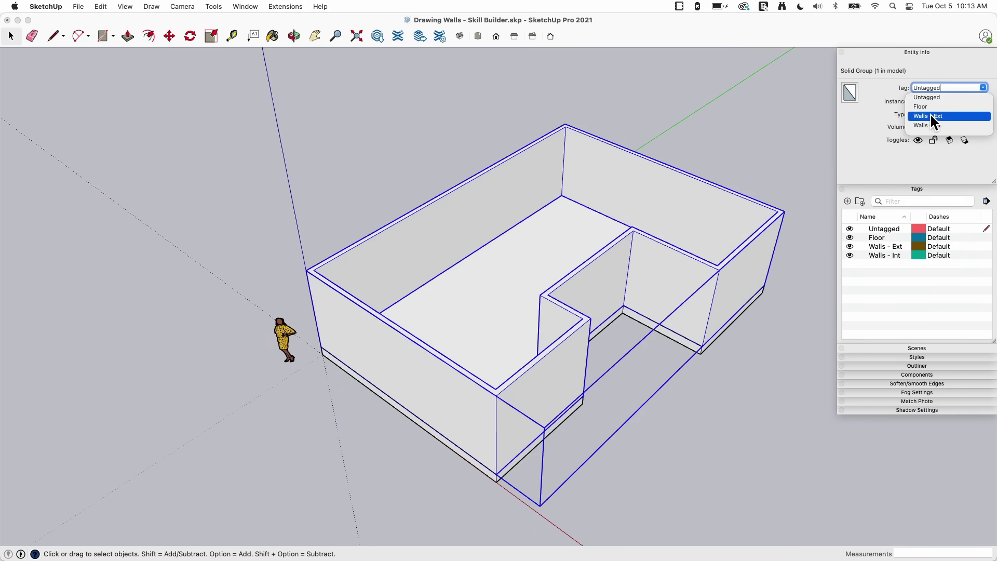
click(930, 113)
Check the tagging by hiding and showing the Walls - Ext and Floor tags in turn.
middle_drag(734, 161, 659, 139)
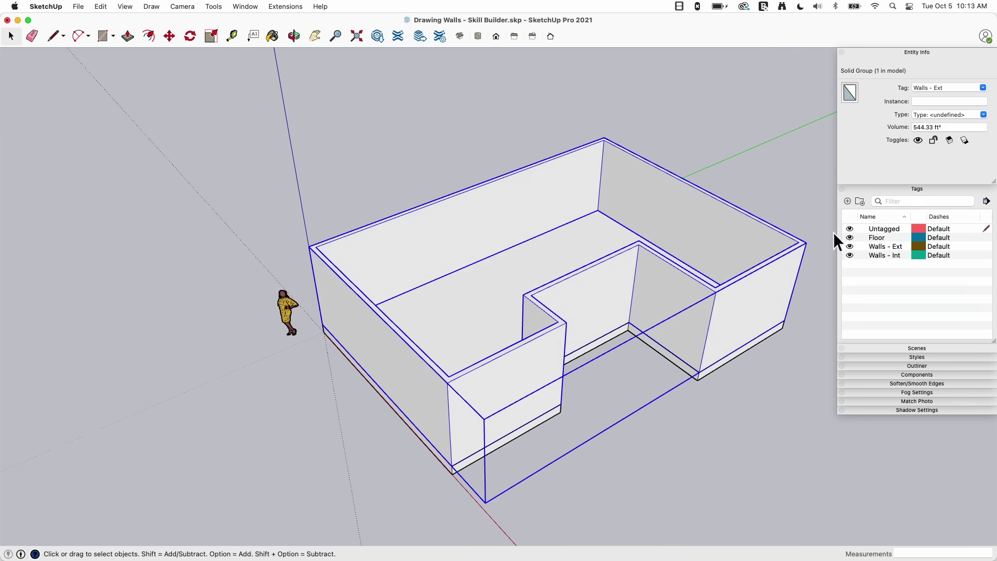
click(849, 246)
click(849, 245)
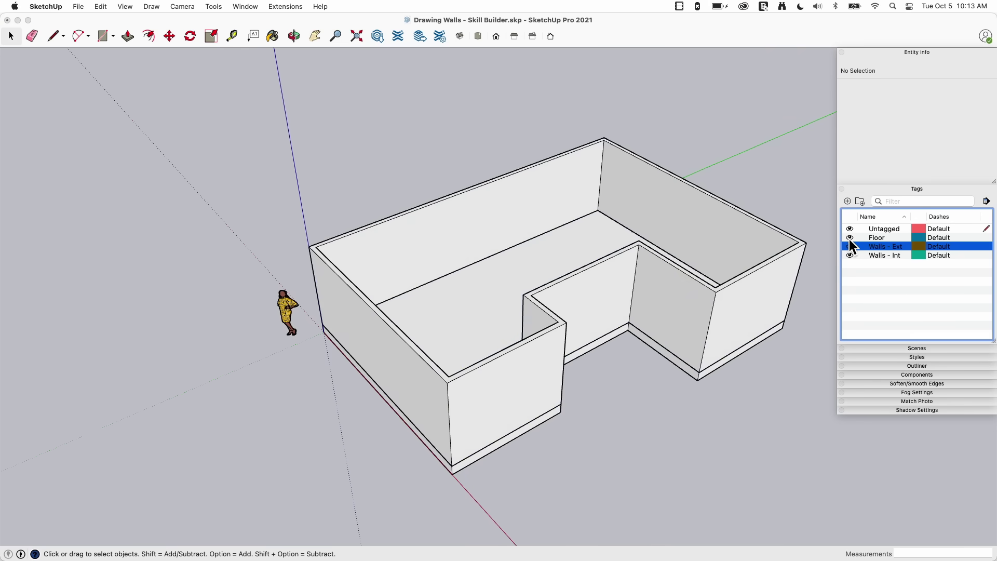
click(852, 240)
click(849, 238)
click(850, 237)
middle_drag(373, 162, 462, 260)
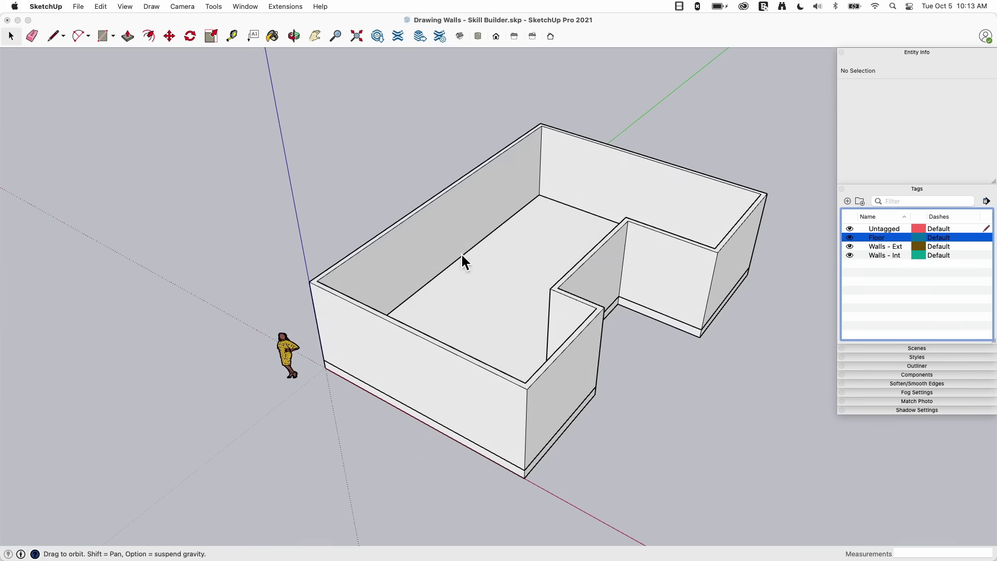
Select the exterior wall group and examine it on the slab from several angles.
click(591, 268)
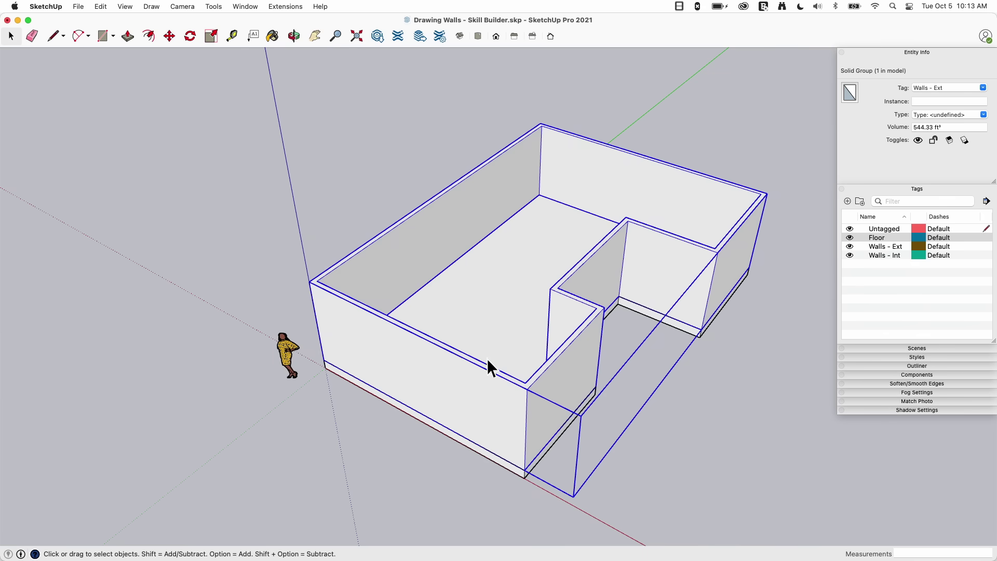
middle_drag(444, 248, 550, 401)
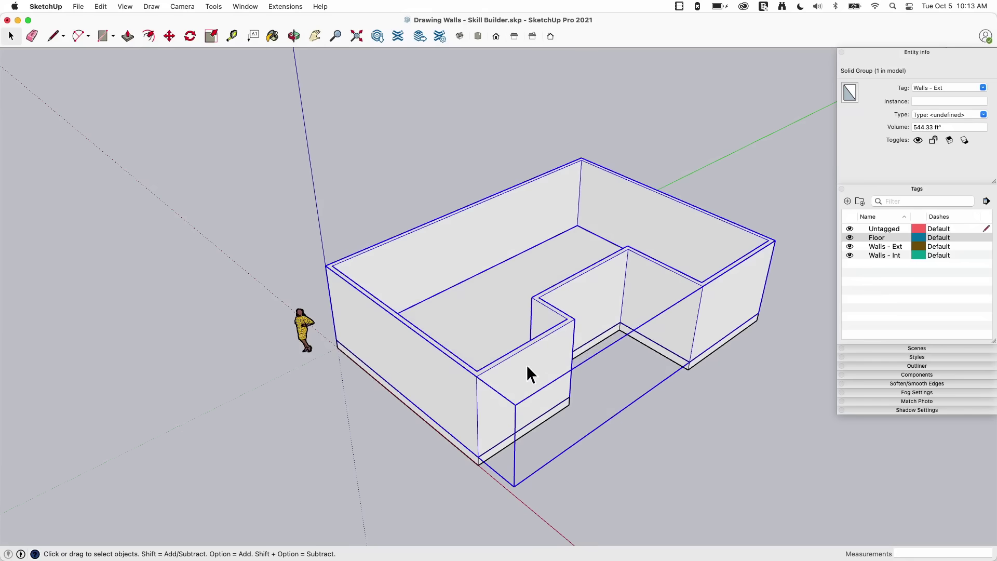
middle_drag(527, 364, 610, 400)
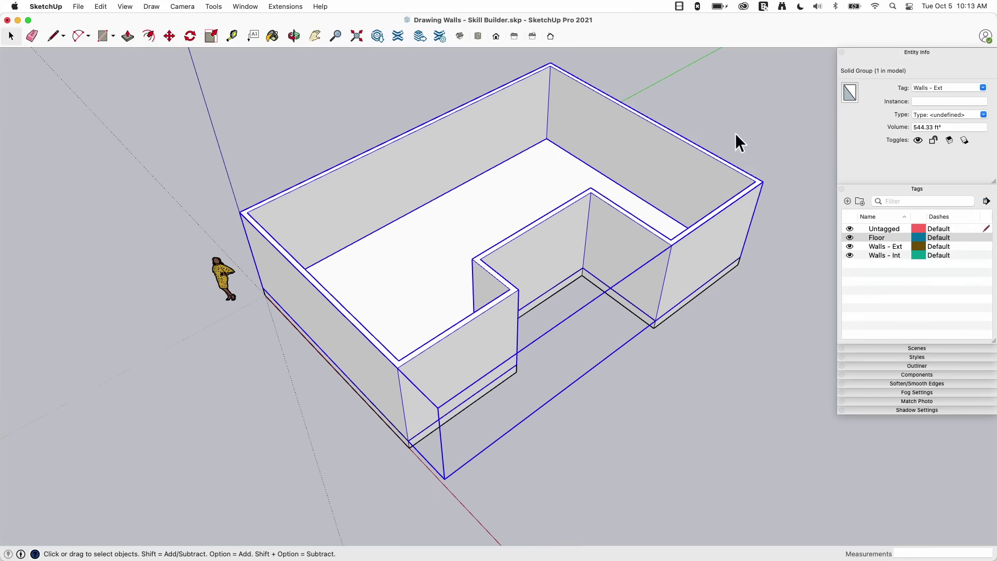
mouse_move(735, 133)
middle_down()
mouse_move(741, 126)
mouse_move(732, 141)
middle_up()
scroll(654, 260, down, 1)
scroll(631, 110, up, 2)
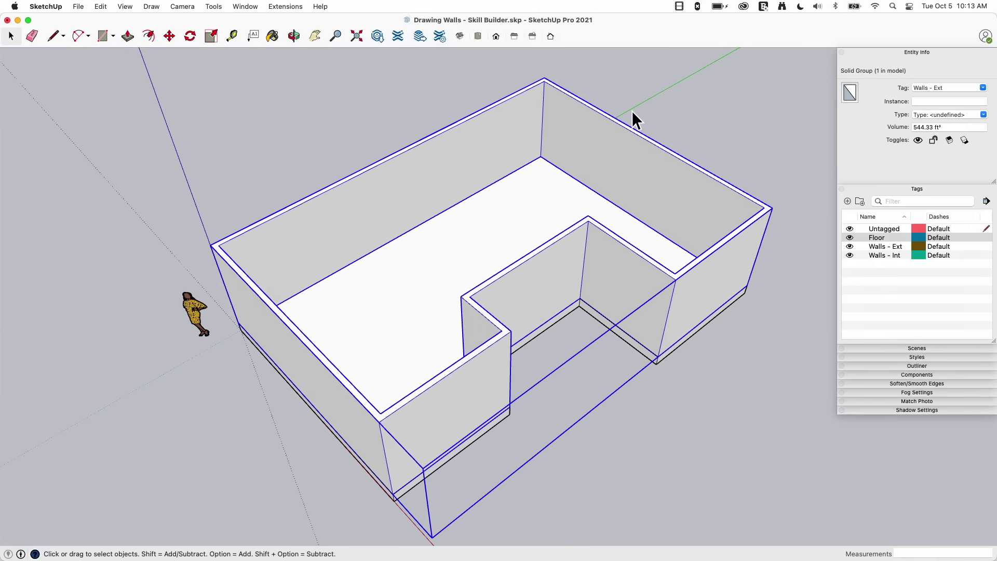
middle_drag(467, 350, 541, 264)
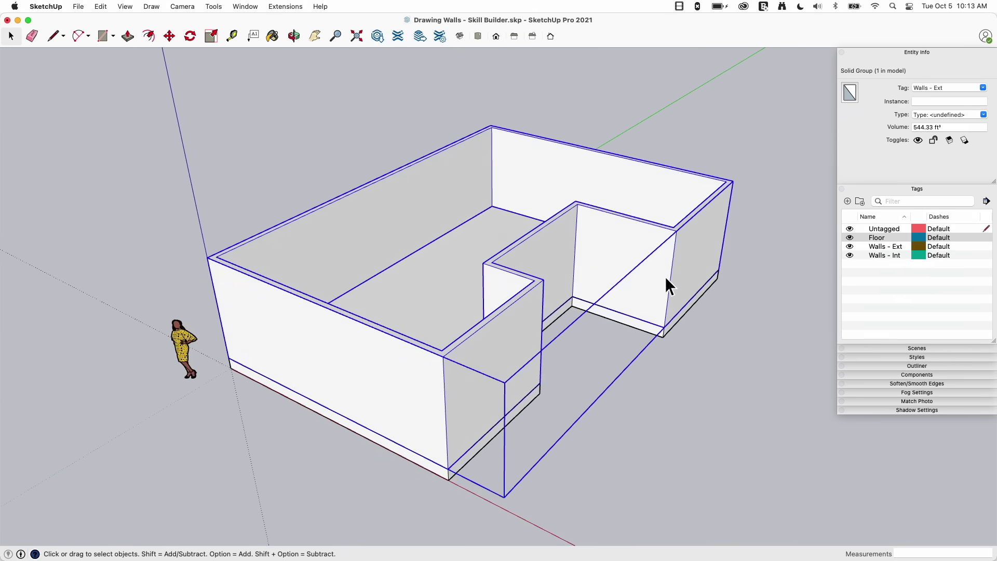
mouse_move(665, 279)
middle_down()
mouse_move(189, 195)
mouse_move(303, 229)
mouse_move(665, 269)
middle_up()
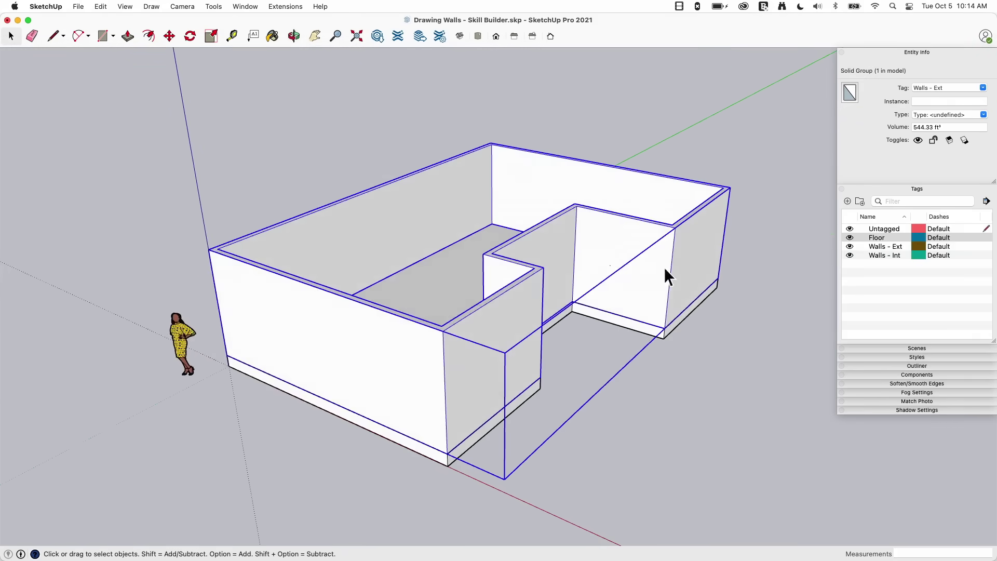
scroll(72, 180, down, 5)
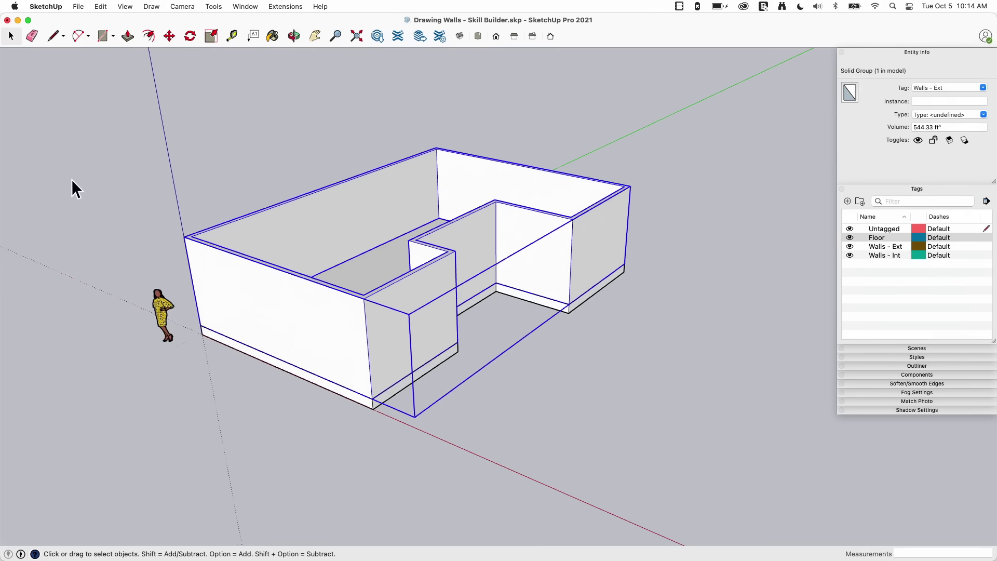
Assign the Floor tag to the second floor slab group, which has the room layout outlined on its top face.
middle_drag(462, 447, 615, 403)
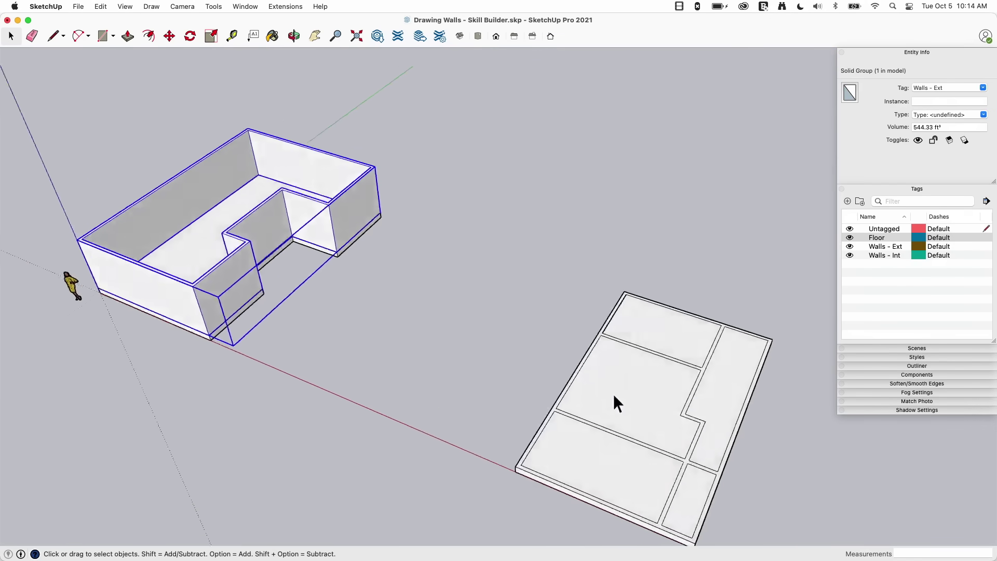
scroll(568, 350, up, 6)
middle_drag(537, 231, 624, 229)
scroll(605, 232, up, 3)
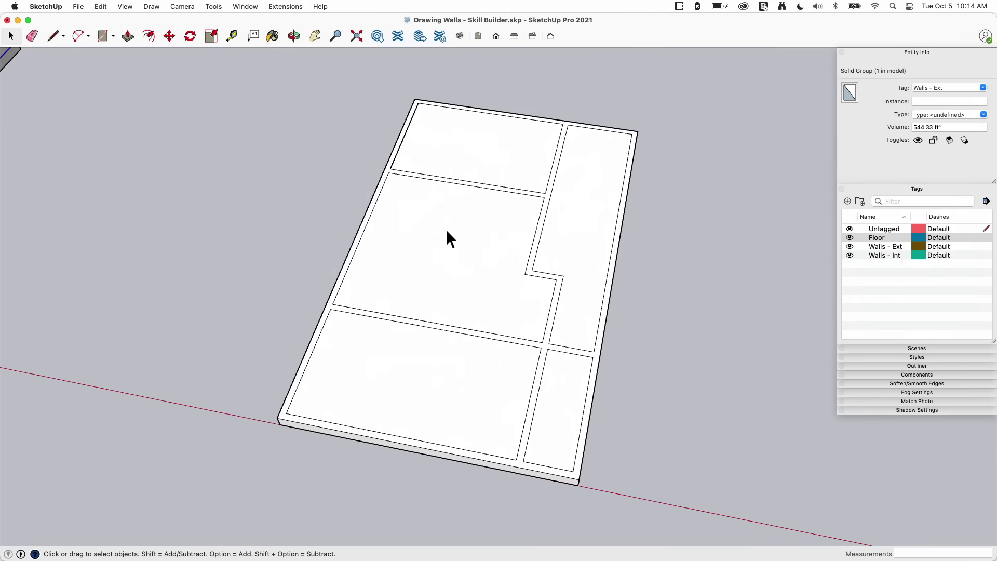
middle_drag(447, 231, 374, 189)
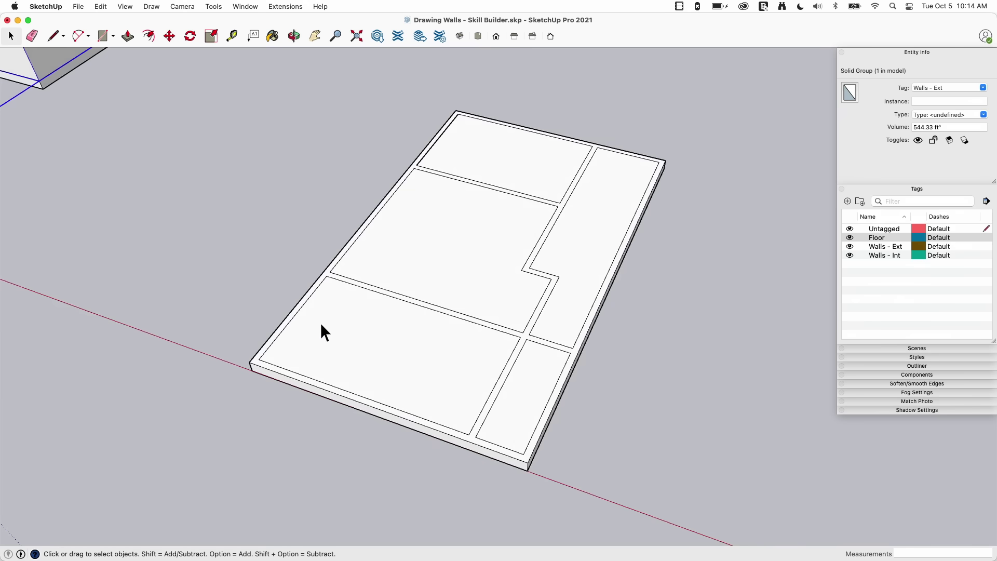
middle_drag(321, 325, 430, 338)
click(383, 305)
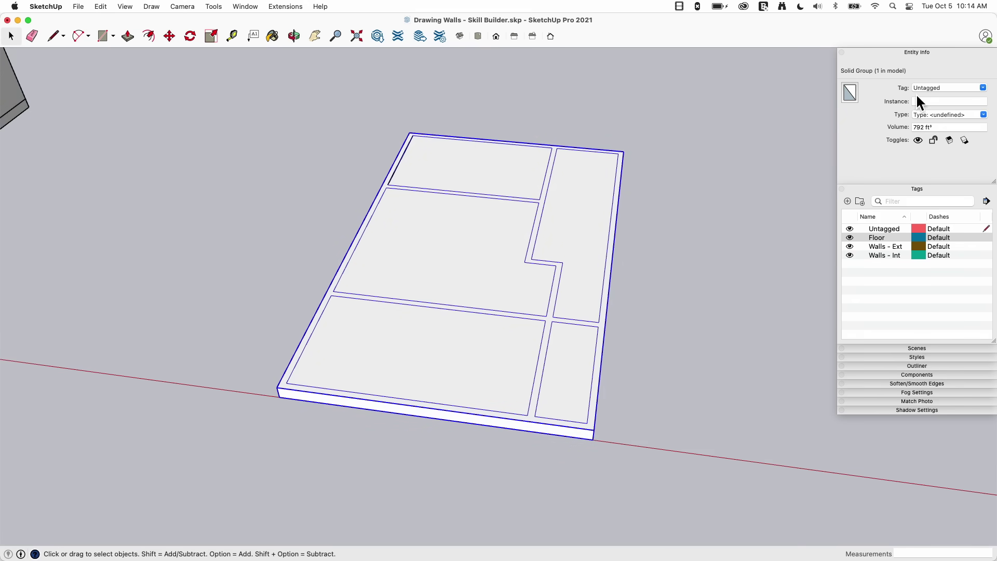
click(981, 89)
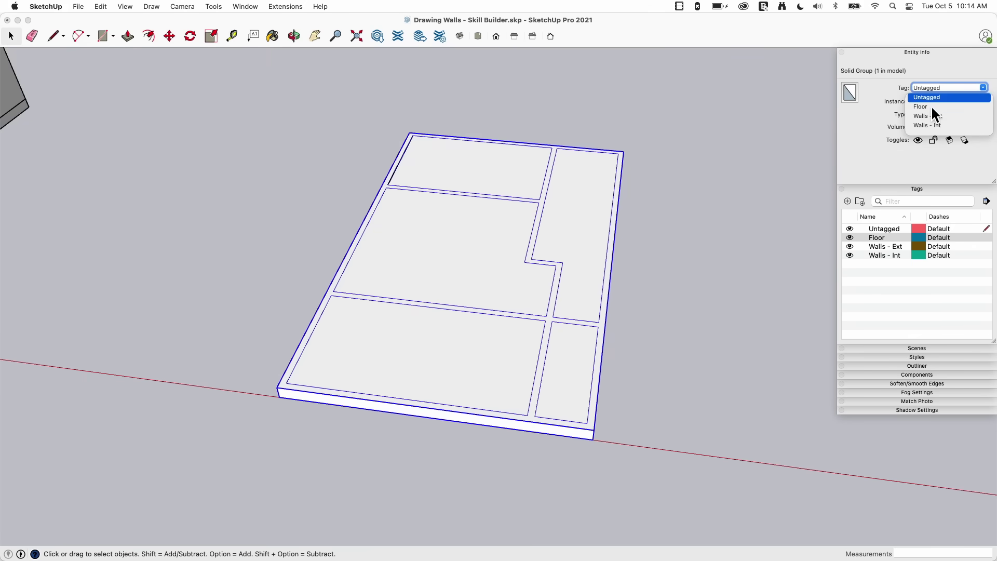
click(930, 106)
middle_drag(715, 279, 369, 250)
scroll(224, 324, up, 2)
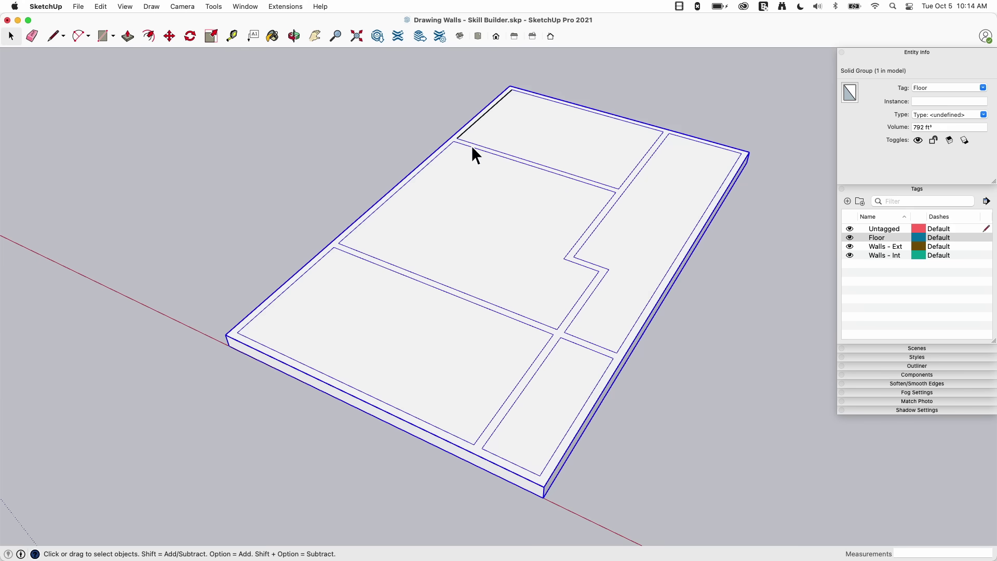
Examine the exterior and interior wall outlines on the second floor slab and compare it with the first building.
double_click(472, 125)
key(Escape)
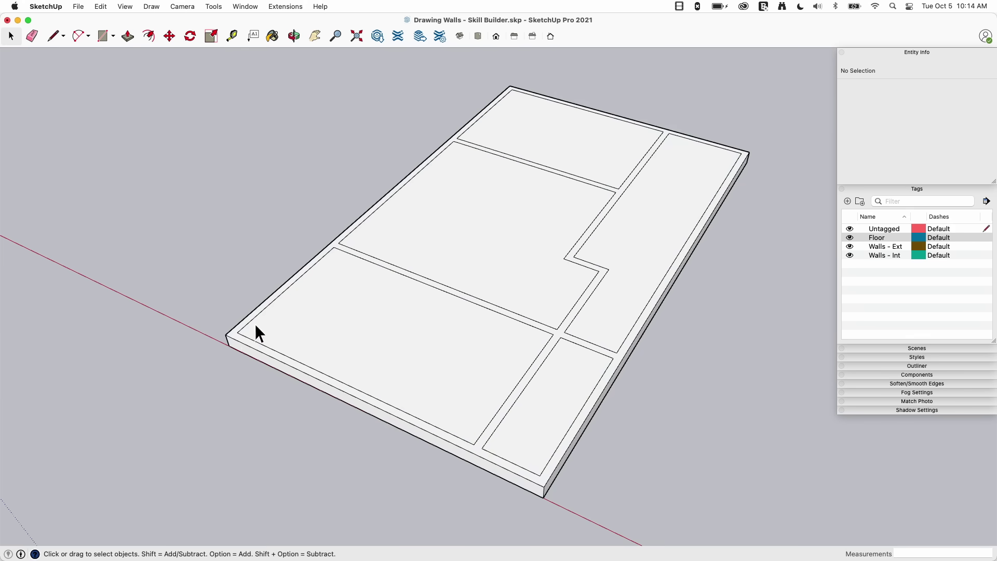
middle_drag(258, 333, 374, 338)
middle_drag(447, 239, 603, 364)
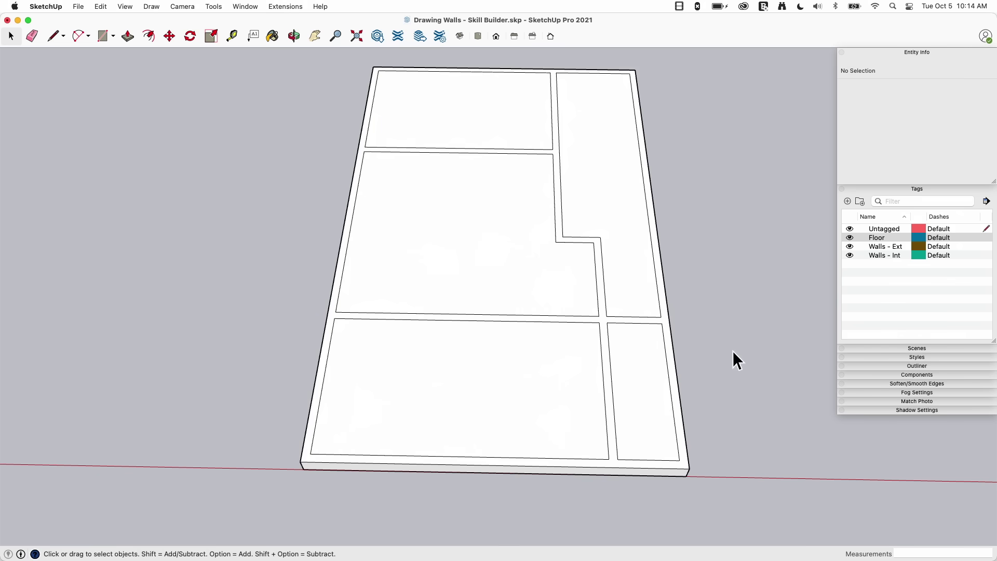
middle_drag(734, 359, 600, 257)
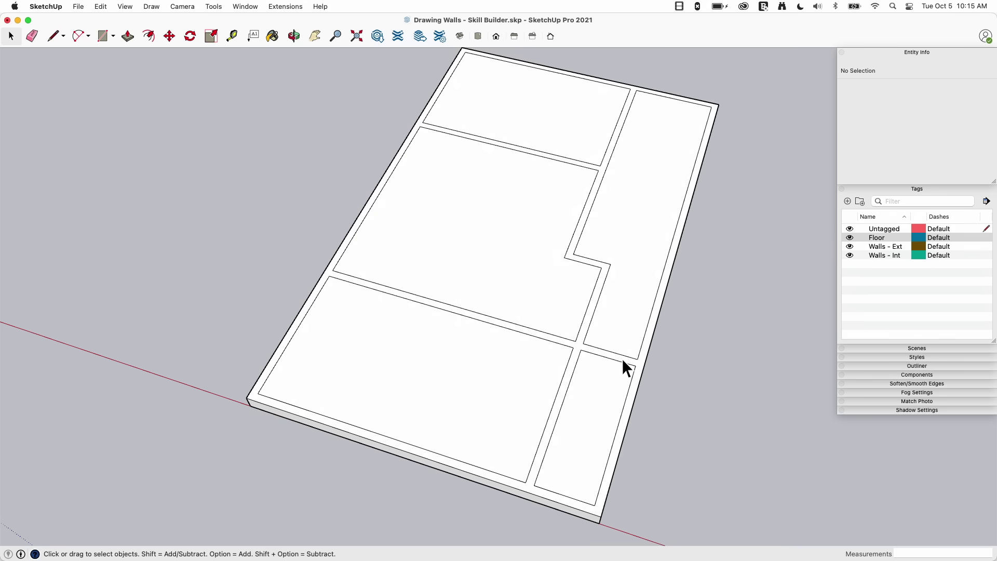
middle_drag(553, 240, 516, 189)
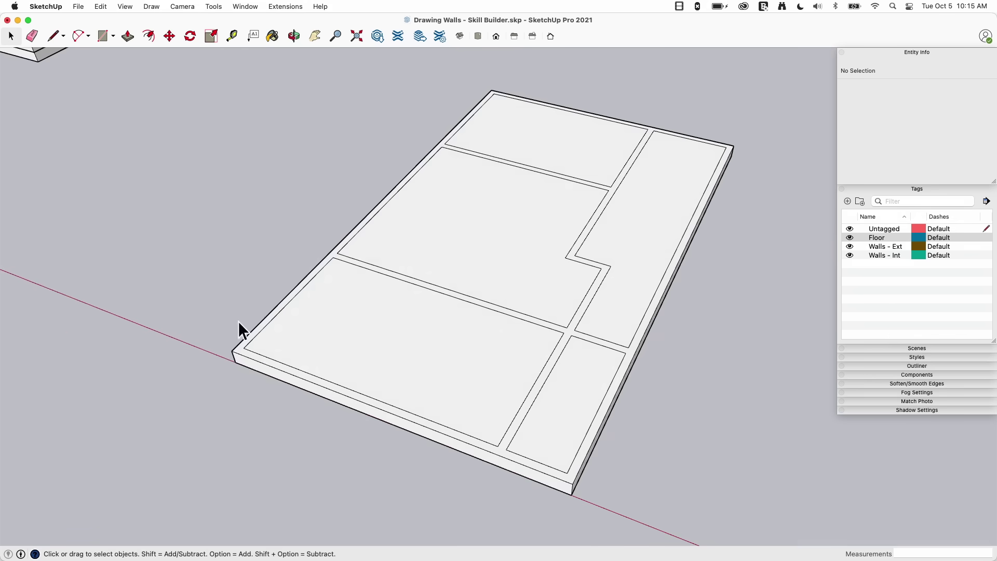
middle_drag(238, 321, 285, 356)
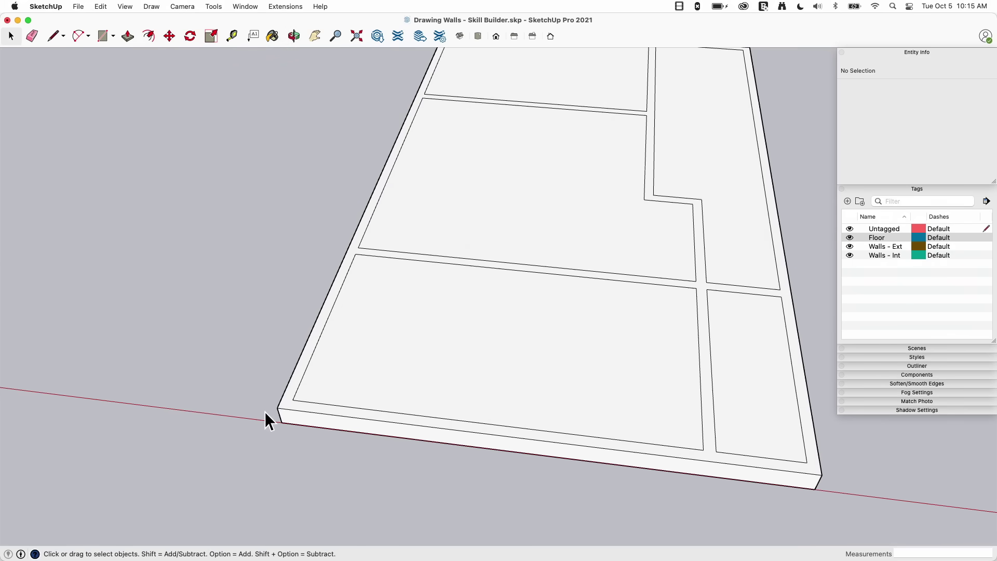
middle_drag(396, 260, 256, 403)
scroll(256, 403, down, 2)
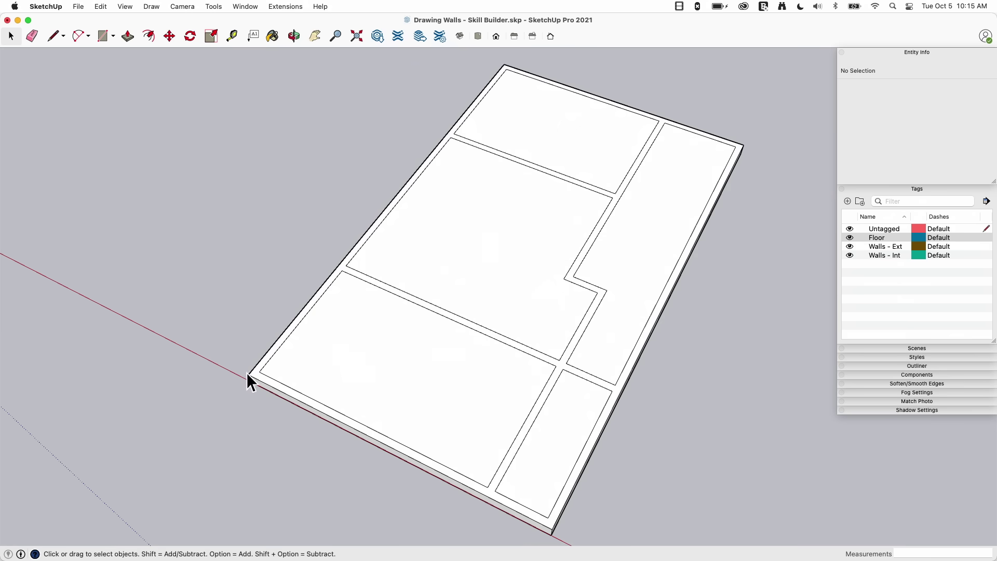
scroll(725, 328, down, 6)
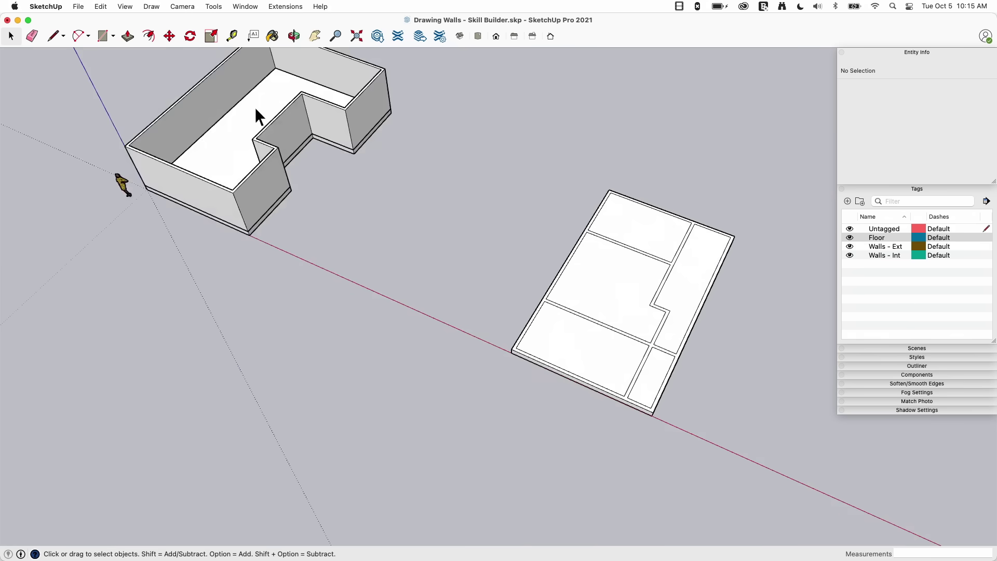
scroll(653, 183, up, 3)
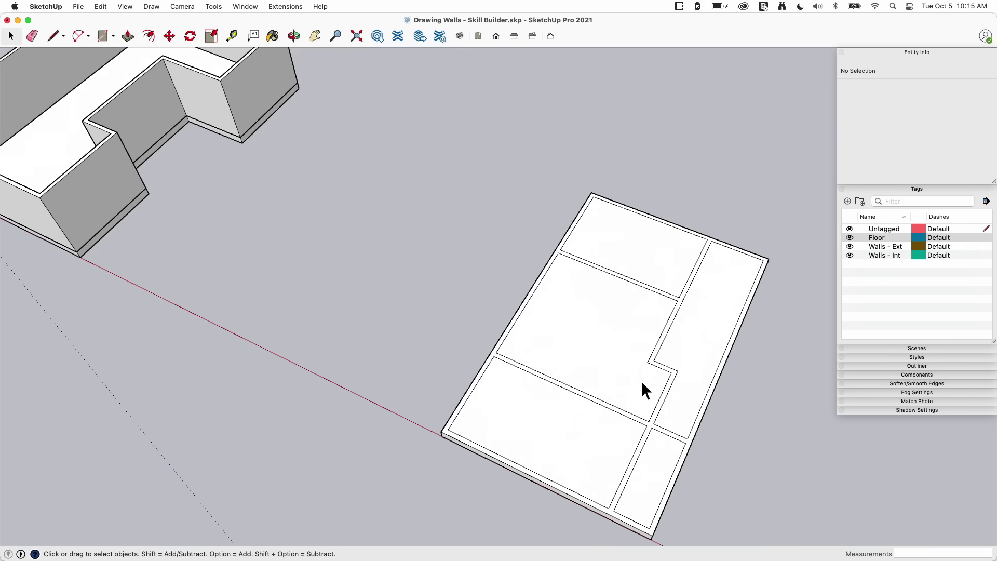
mouse_move(641, 381)
middle_down()
mouse_move(638, 322)
mouse_move(641, 342)
middle_up()
scroll(606, 298, up, 2)
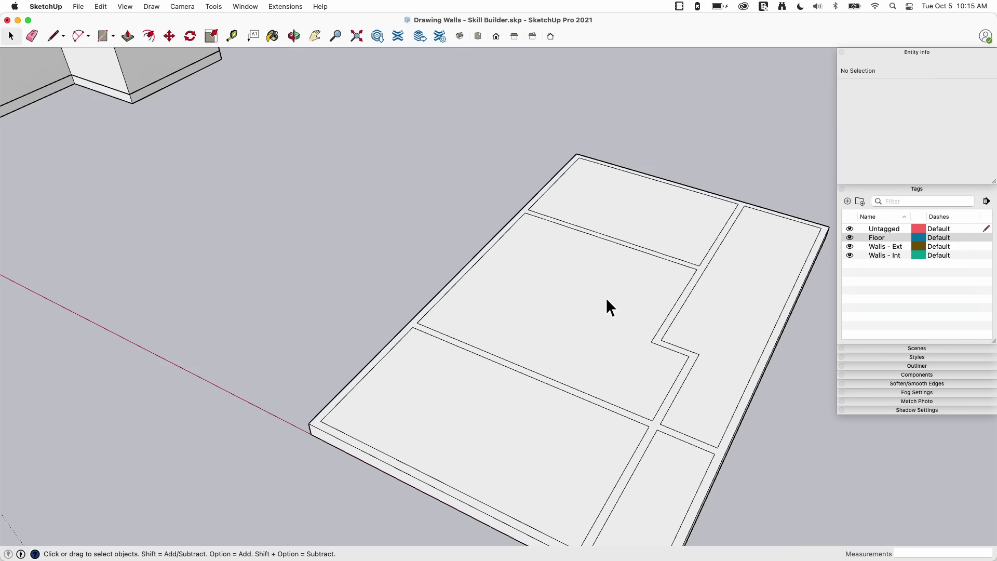
Draw a 35' 6" by 6" rectangle over the first long exterior wall outline on the second floor slab.
click(102, 37)
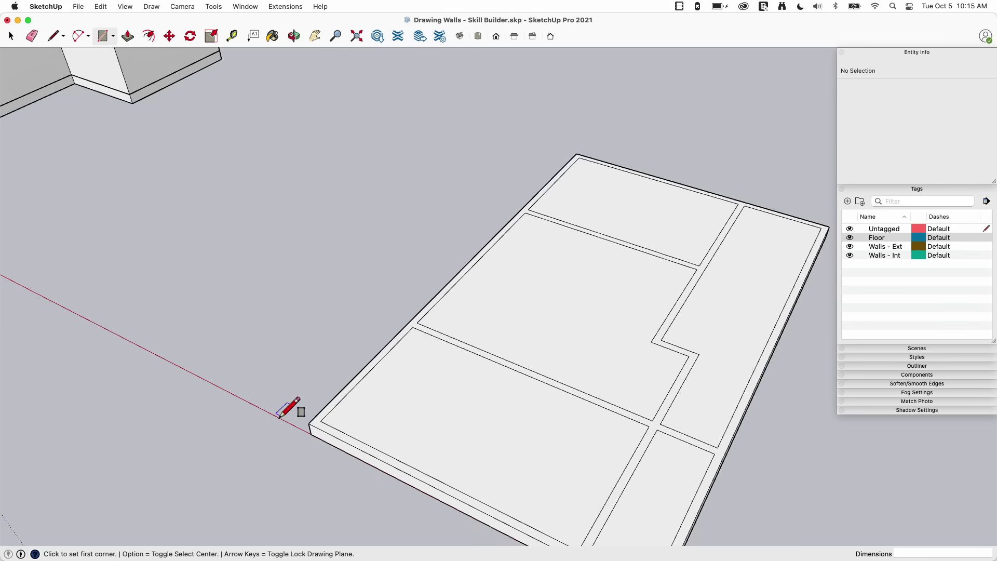
scroll(310, 415, up, 3)
click(312, 417)
scroll(225, 443, down, 6)
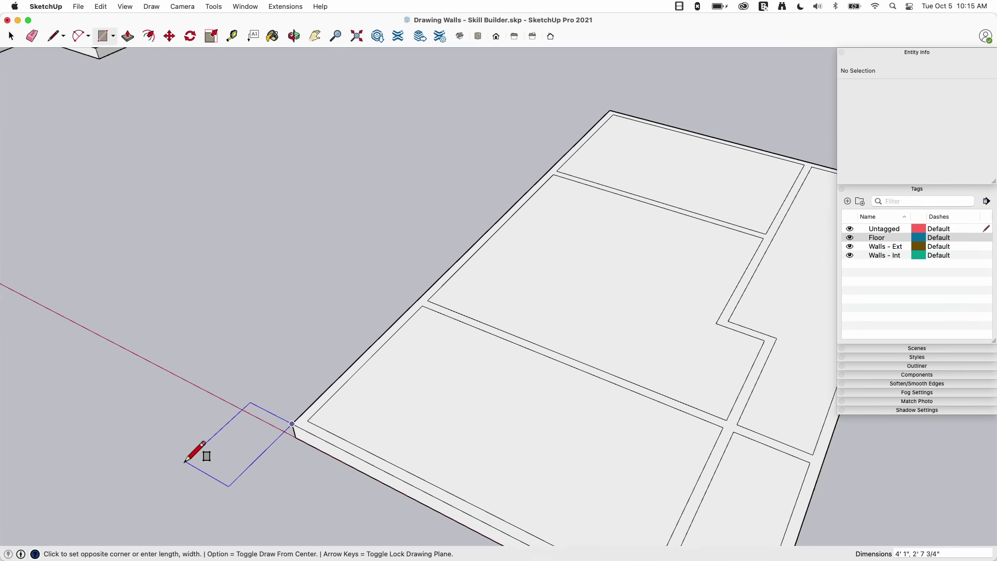
scroll(513, 191, up, 5)
scroll(520, 185, up, 1)
text(35'6,6)
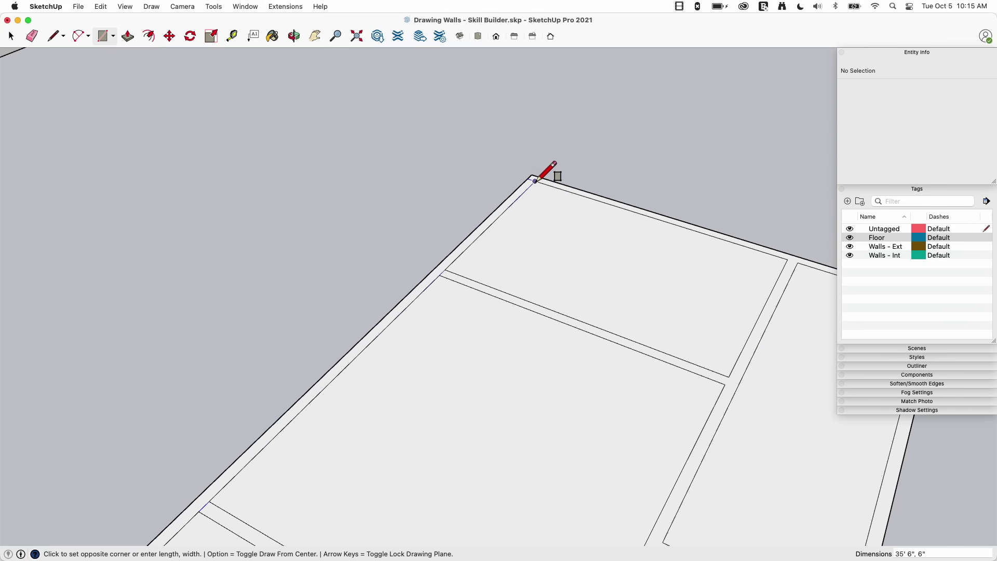
key(Return)
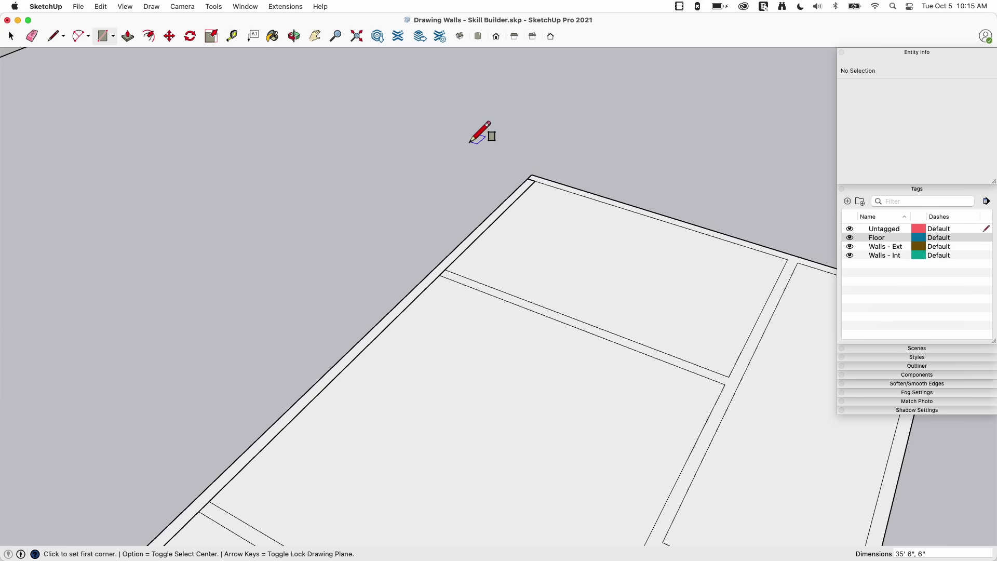
Extrude the long wall rectangle upward to a height of 9' with Push/Pull.
click(128, 36)
click(443, 274)
click(441, 243)
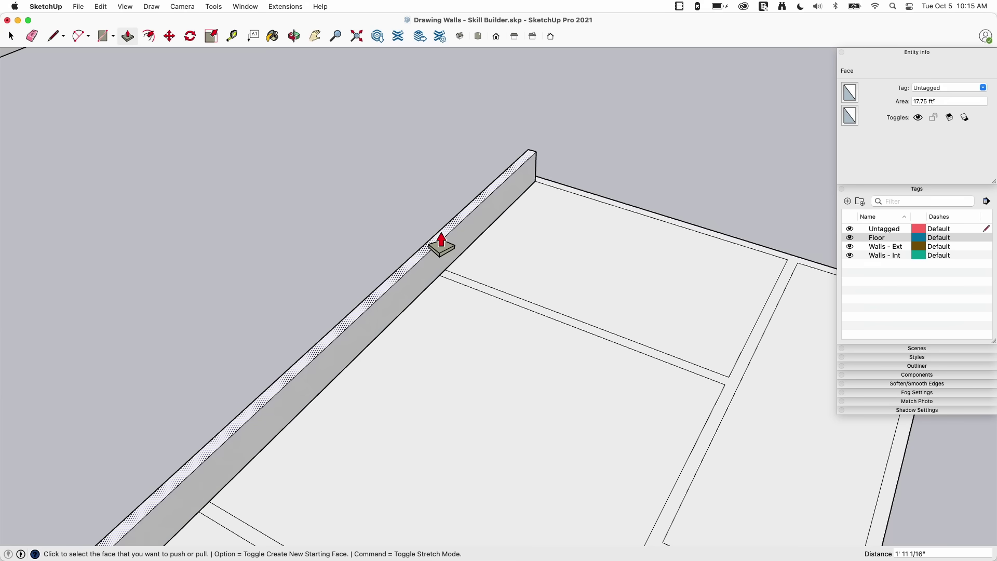
text(9')
key(Return)
Select all connected geometry of the first long wall and make it a group.
scroll(571, 151, down, 3)
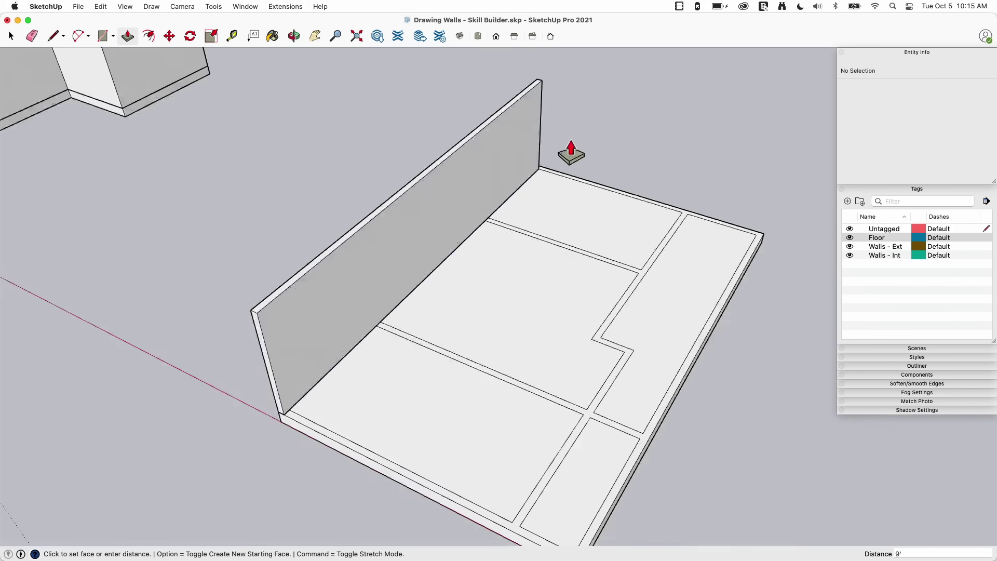
key(space)
triple_click(447, 174)
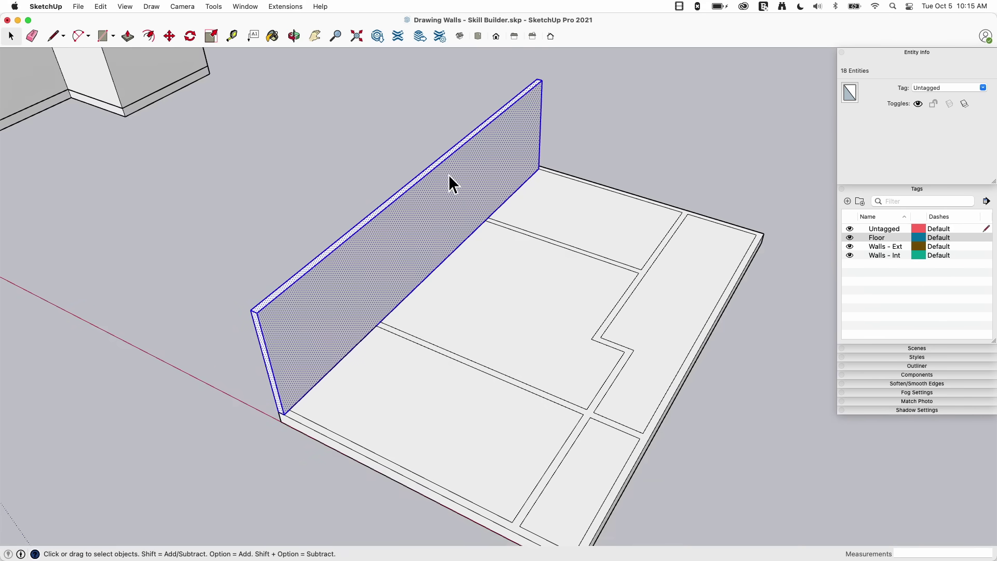
right_click(447, 175)
click(474, 261)
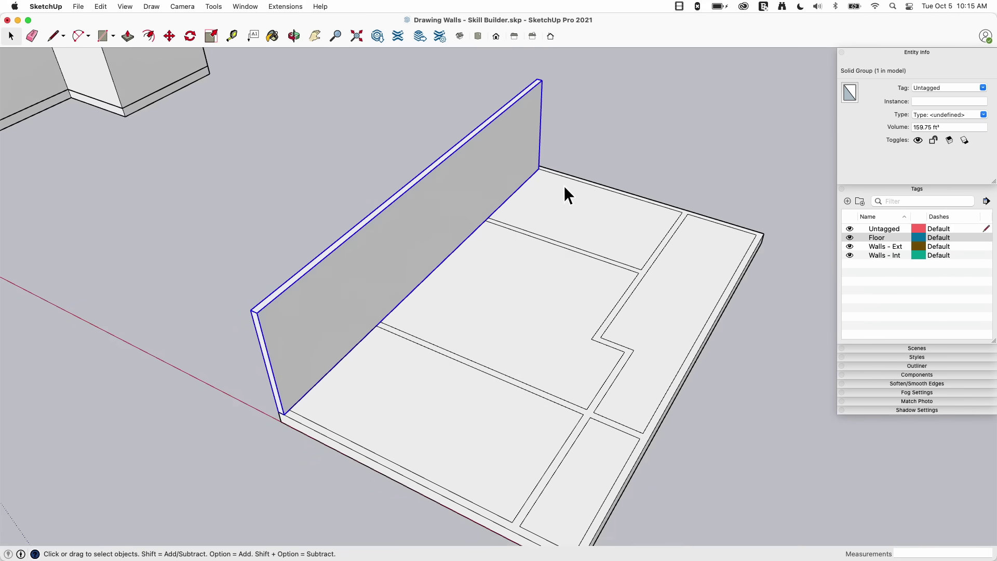
Draw a 21' 6" by 6" rectangle over the adjoining short exterior wall outline, starting at the grouped wall's inner corner.
middle_drag(712, 189, 190, 195)
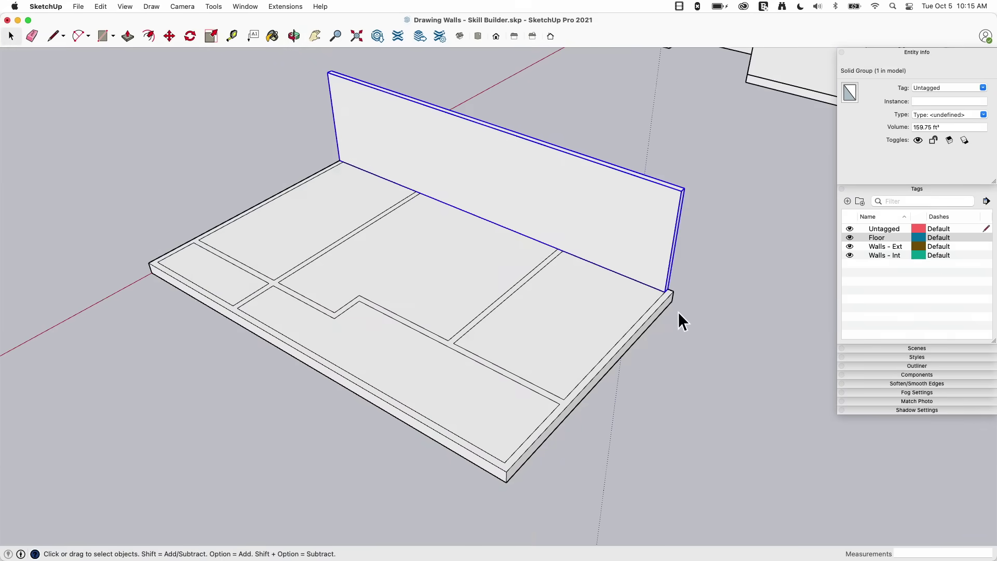
key(r)
scroll(669, 292, up, 5)
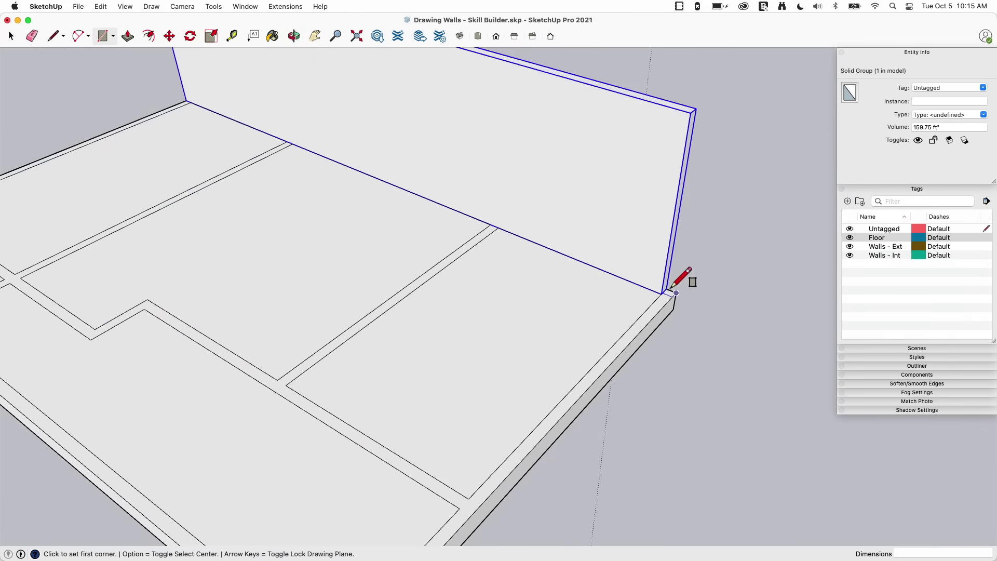
click(666, 290)
scroll(778, 195, down, 5)
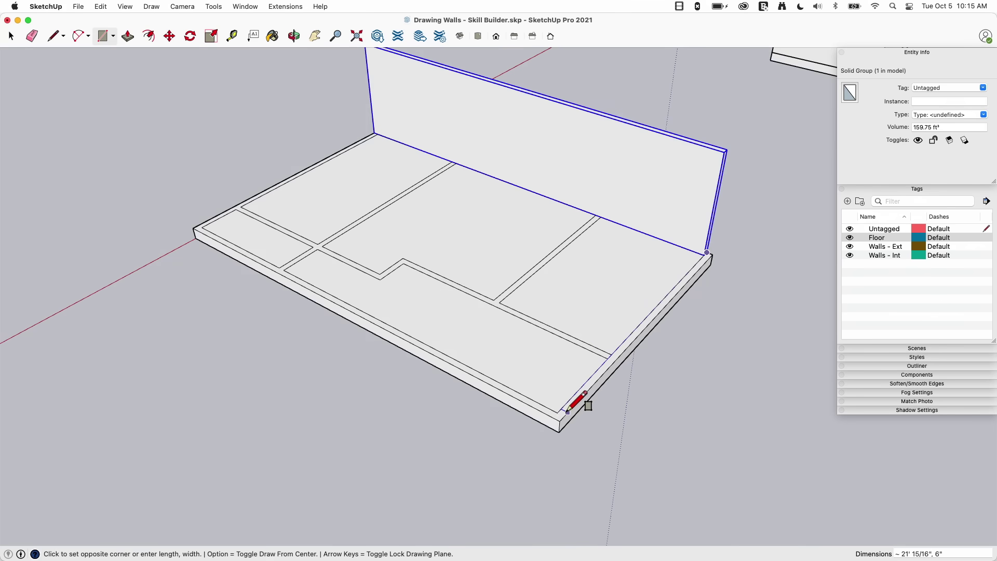
click(561, 412)
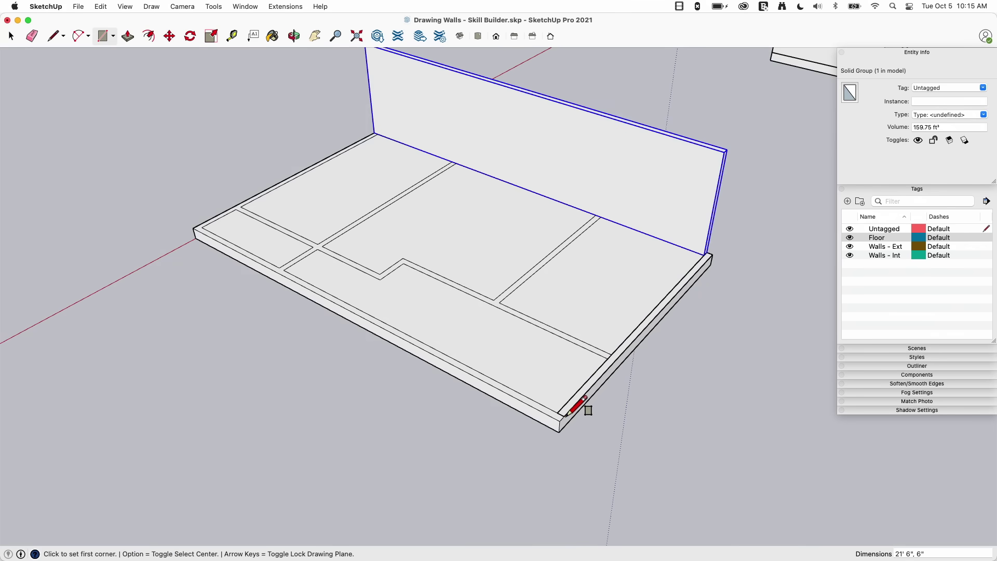
Extrude the short wall rectangle to the height of the first wall and make the new wall a group.
key(p)
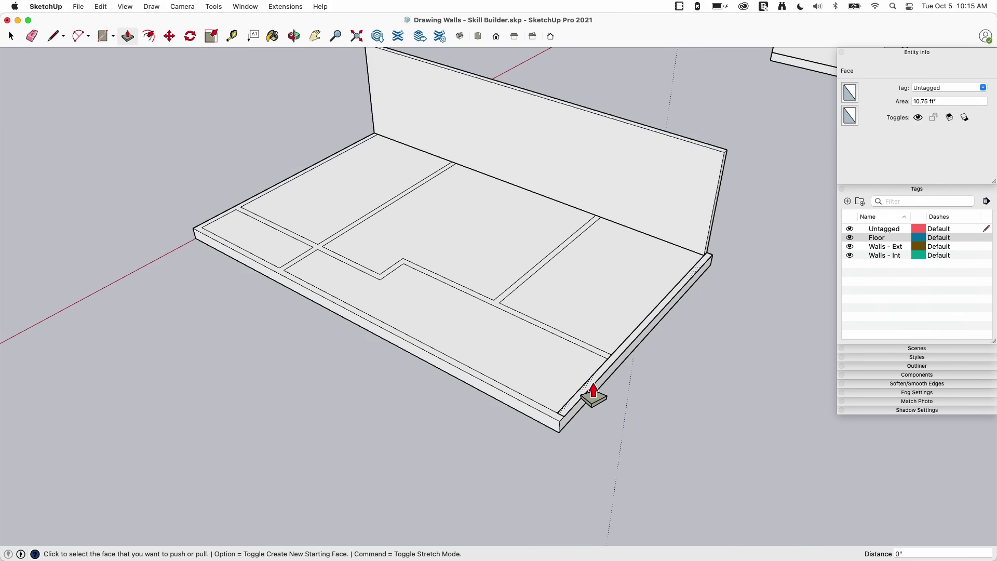
click(592, 395)
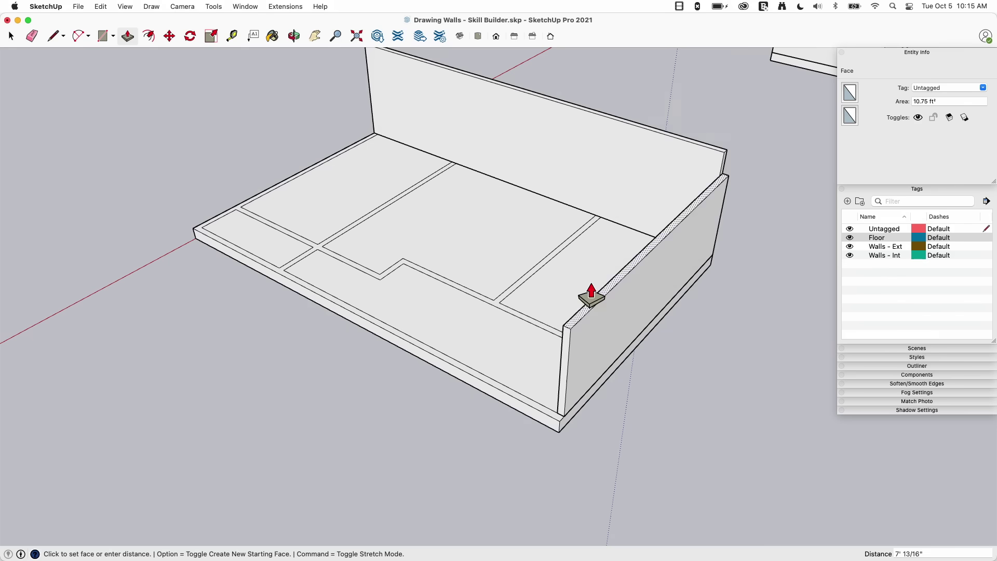
click(519, 104)
key(space)
triple_click(621, 295)
right_click(621, 295)
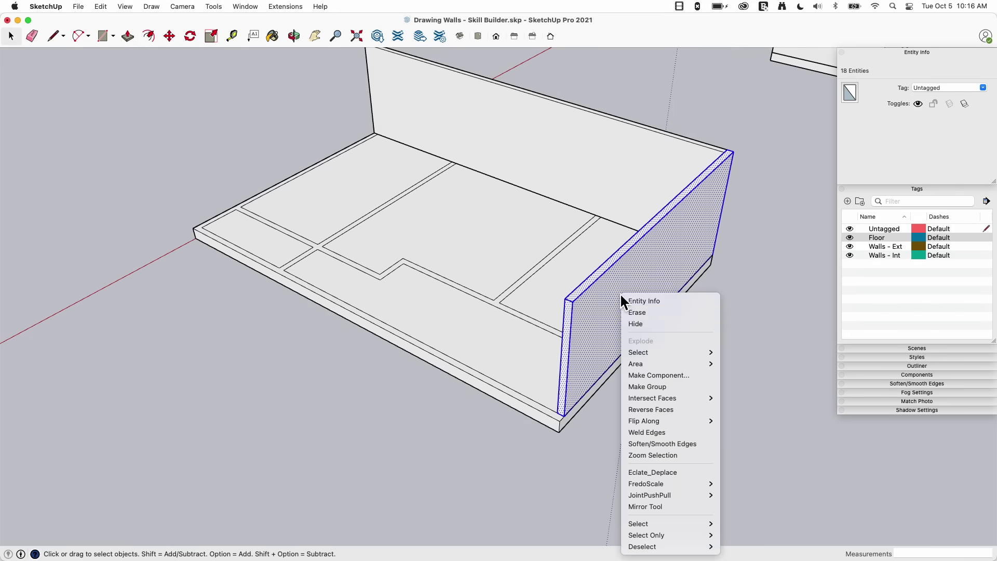
click(649, 388)
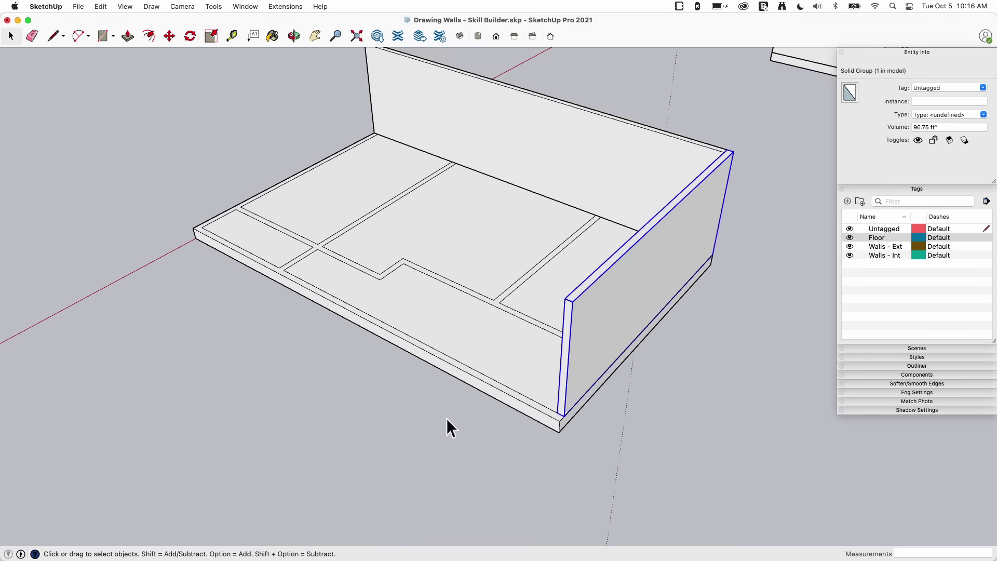
Draw a 35' 6" by 6" rectangle over the opposite long exterior wall outline, starting at the short wall's end.
middle_drag(447, 420, 784, 419)
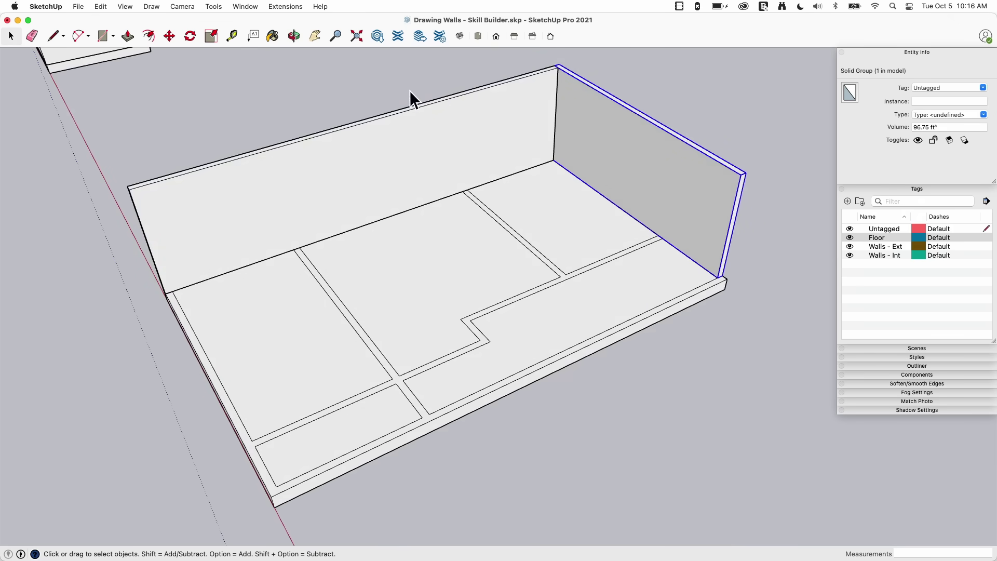
key(r)
scroll(717, 280, up, 3)
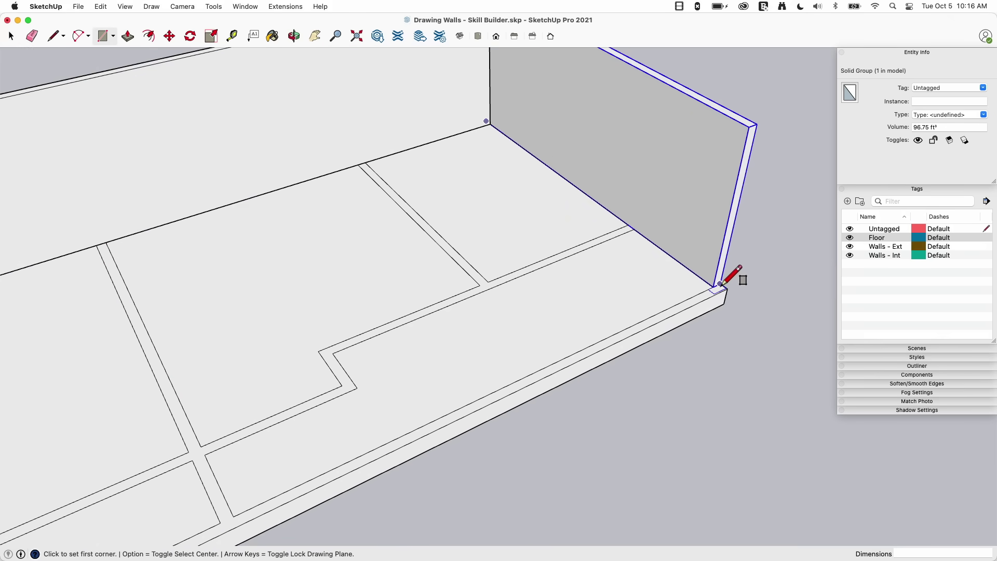
click(719, 284)
scroll(770, 226, down, 5)
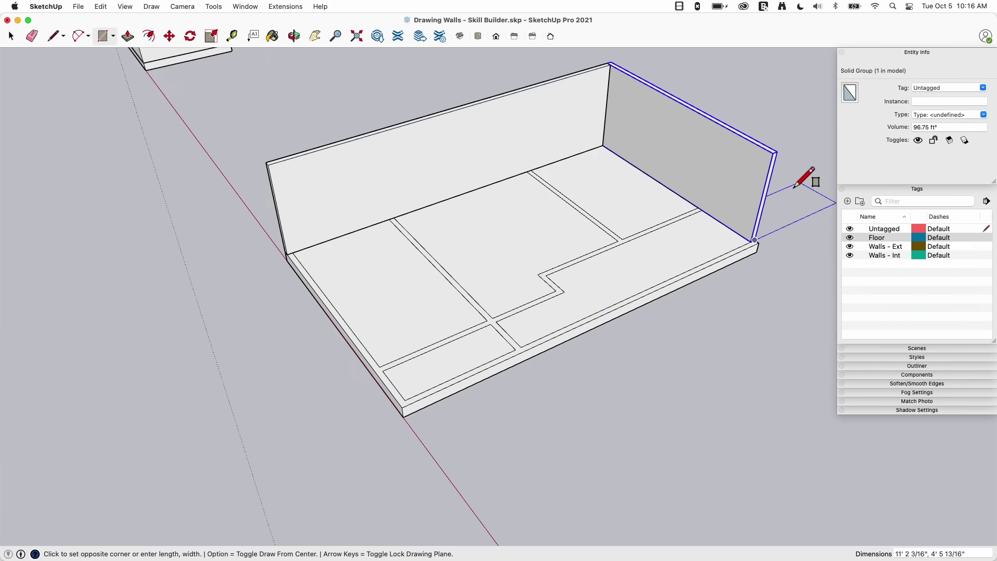
click(408, 402)
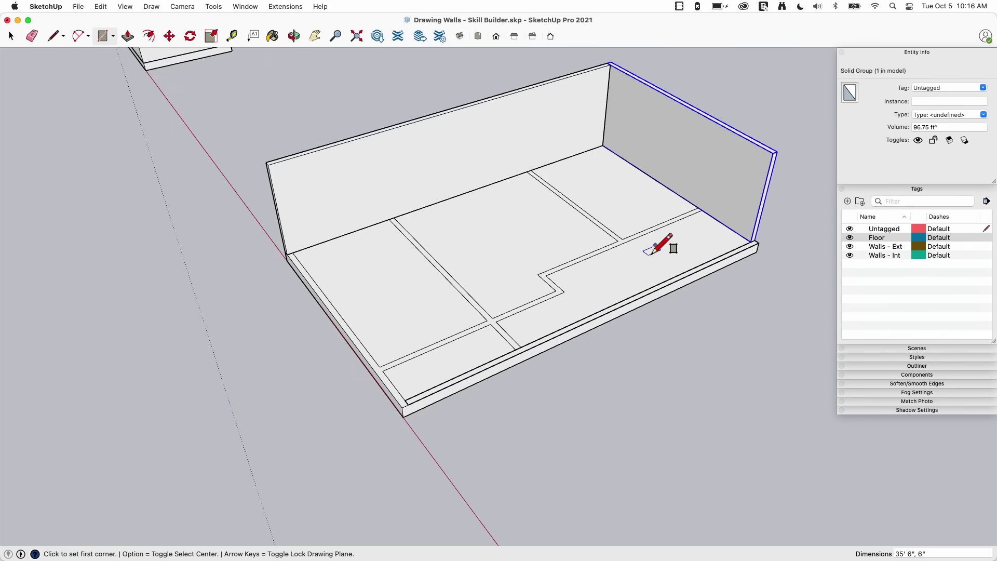
Extrude the second long wall rectangle to the height of the existing walls and make the new wall a group.
key(space)
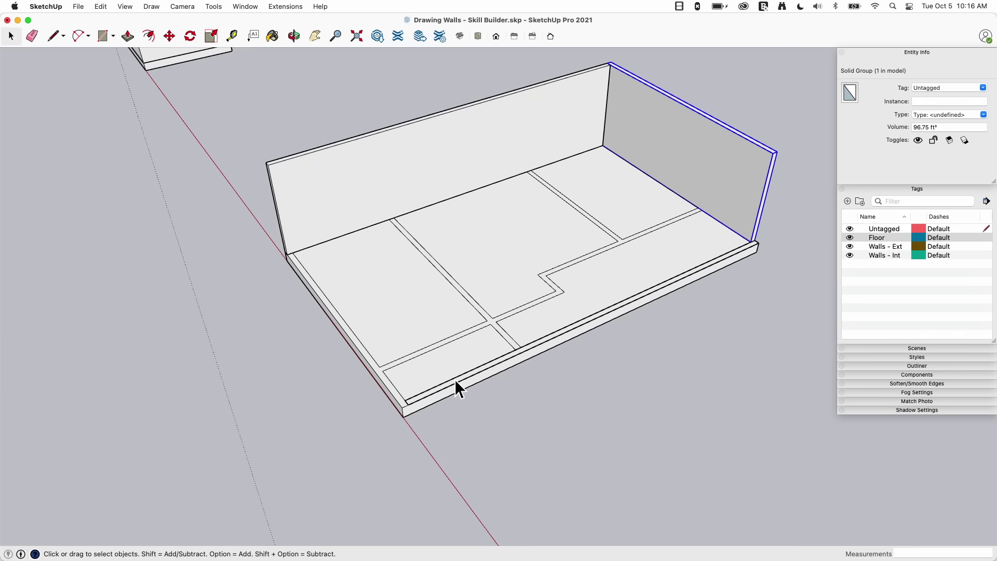
key(p)
click(451, 393)
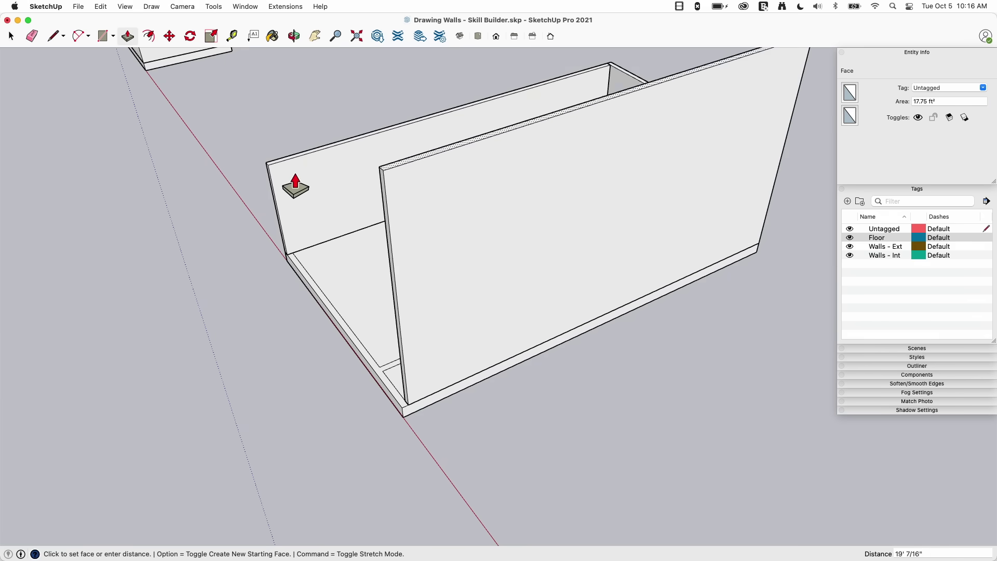
click(269, 178)
key(space)
triple_click(495, 299)
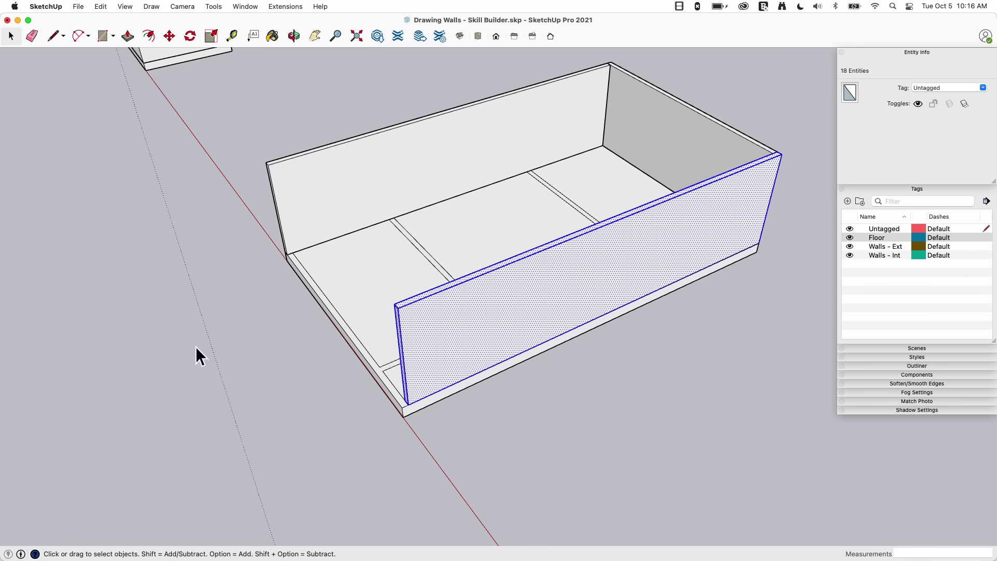
right_click(503, 276)
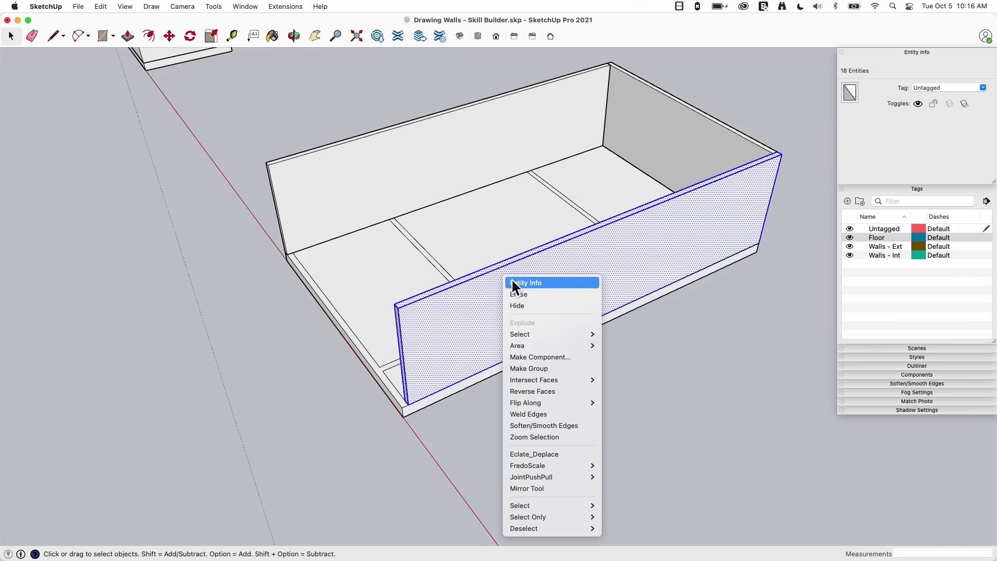
click(531, 364)
Draw a 21' 6" by 6" rectangle over the remaining short exterior wall outline between the two long walls.
key(r)
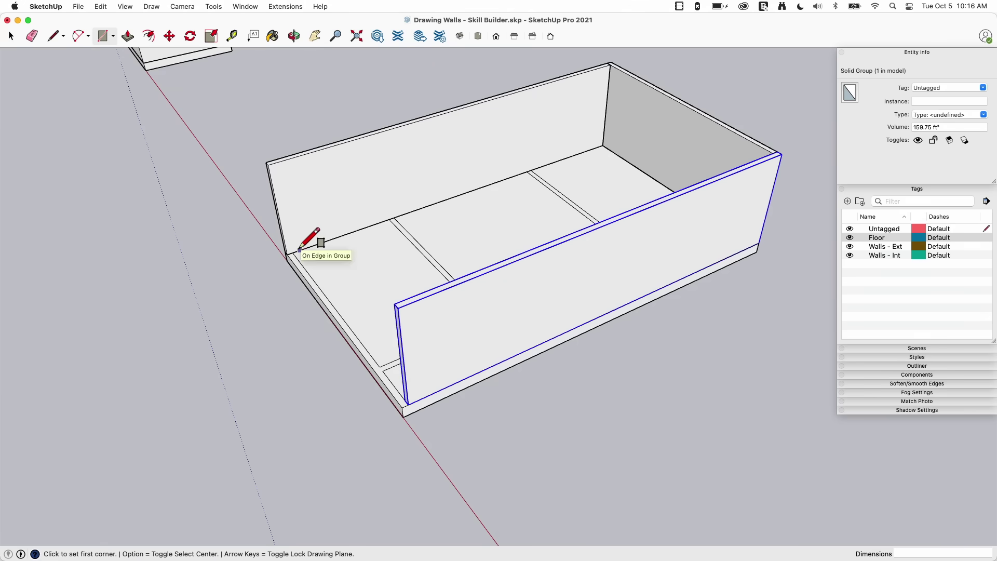
click(292, 253)
click(403, 406)
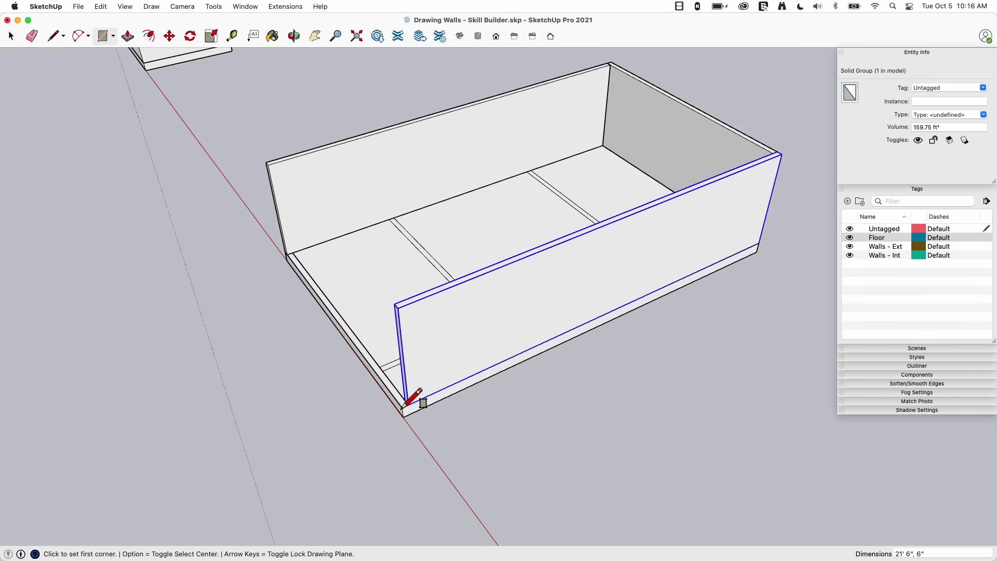
Extrude the last short wall rectangle 9' to match the other walls and make it a group.
key(p)
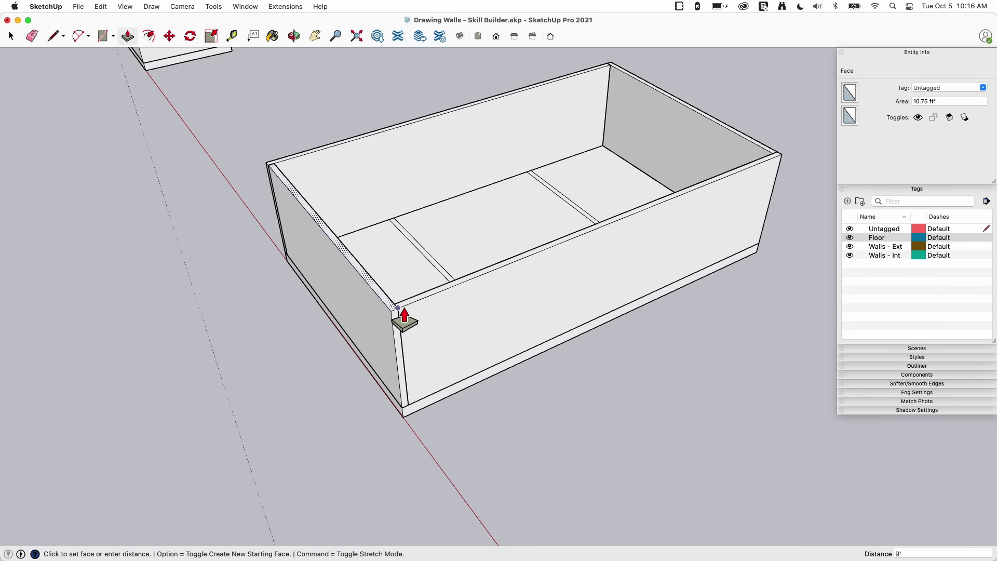
click(399, 313)
key(space)
triple_click(362, 298)
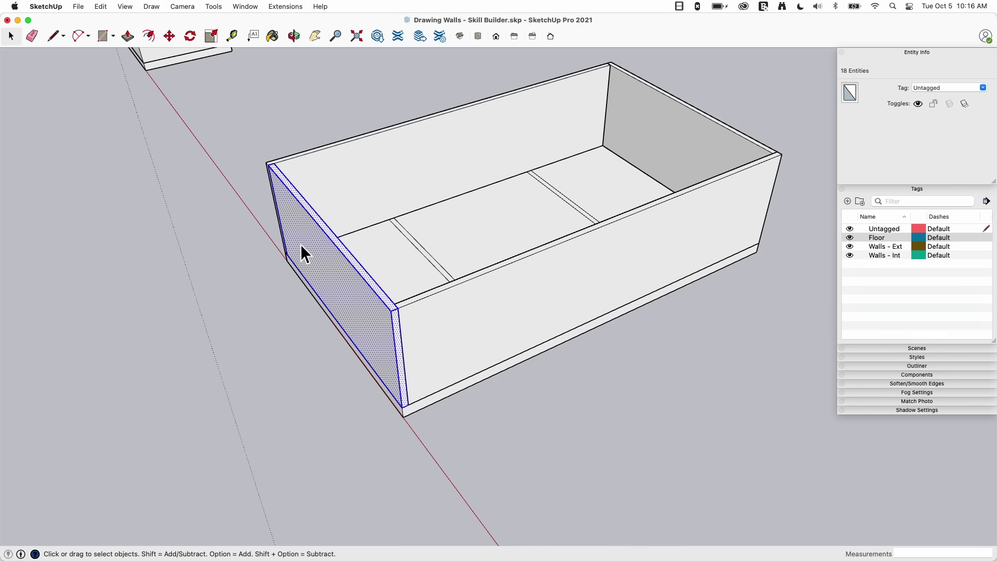
right_click(315, 271)
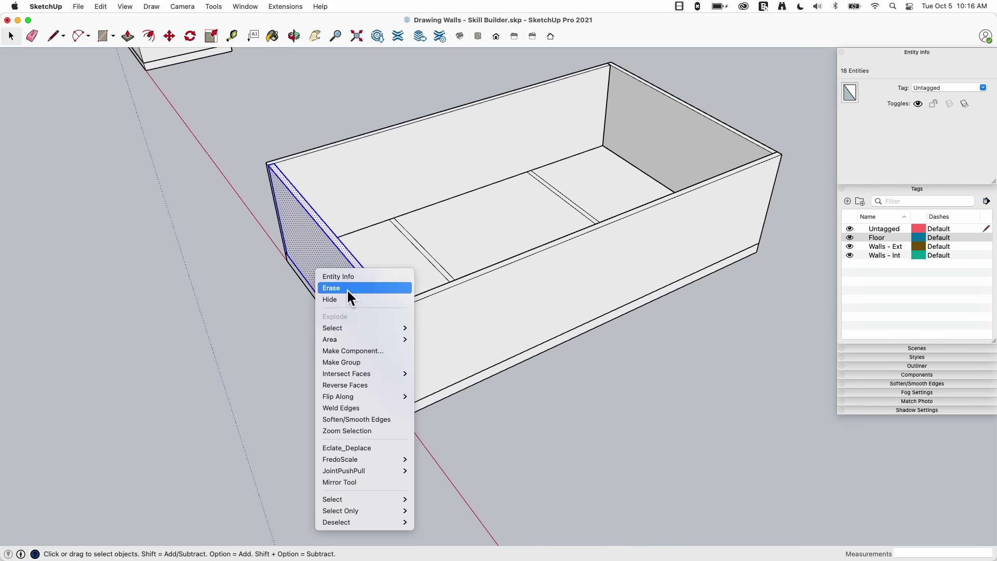
click(365, 362)
Select all four exterior wall groups around the second slab and assign them the Walls - Ext tag.
middle_drag(329, 288, 704, 229)
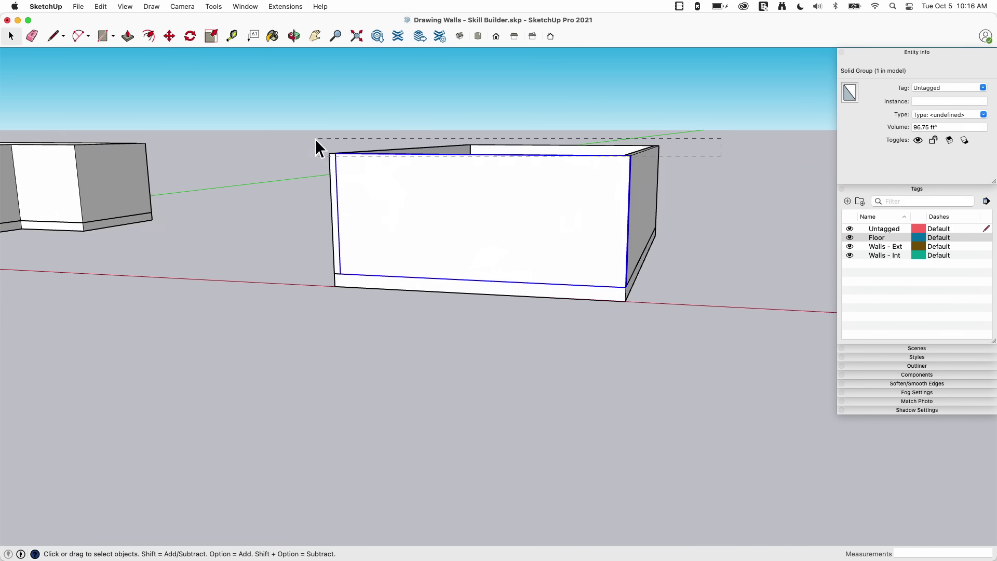
drag(315, 139, 316, 140)
middle_drag(579, 124, 574, 235)
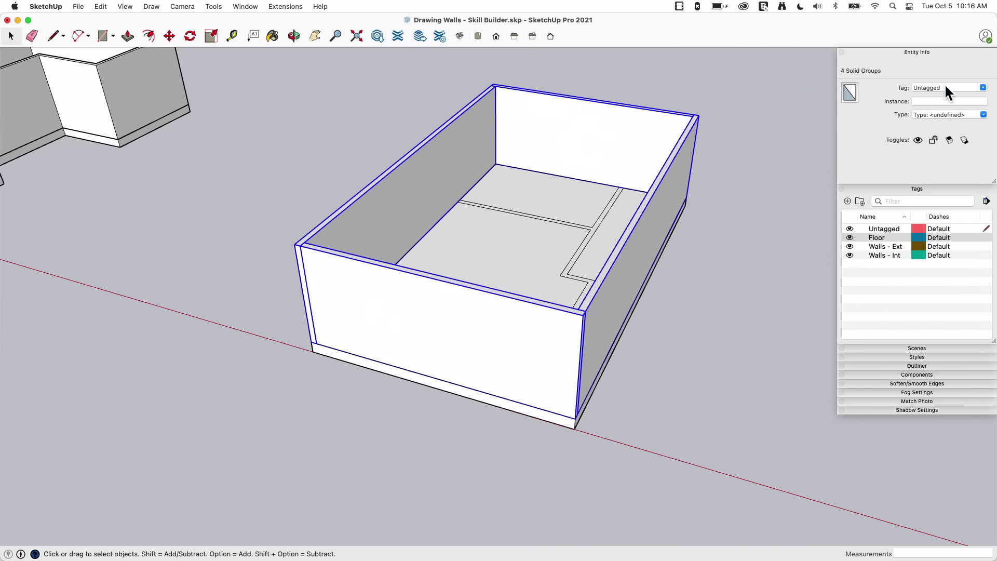
click(981, 87)
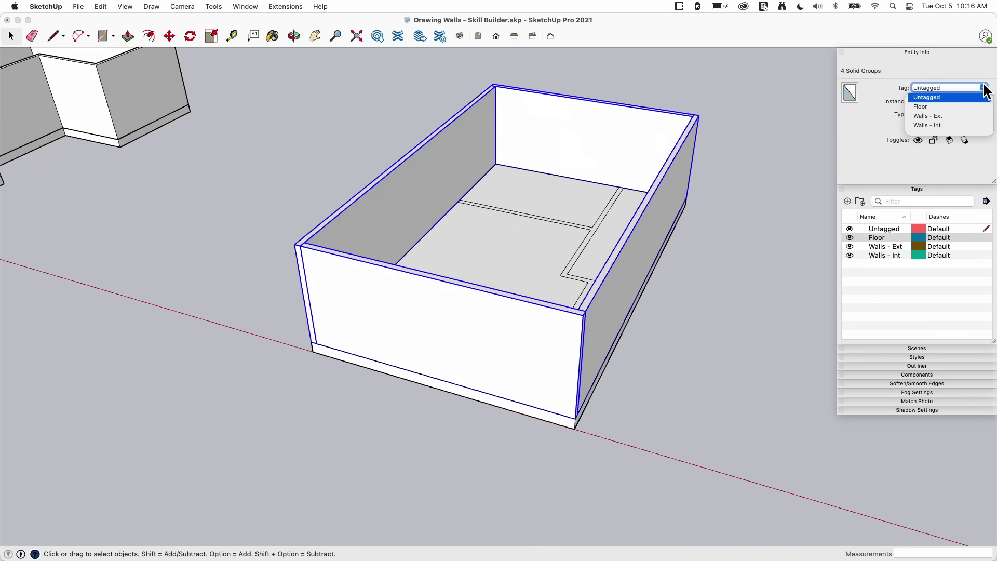
click(921, 115)
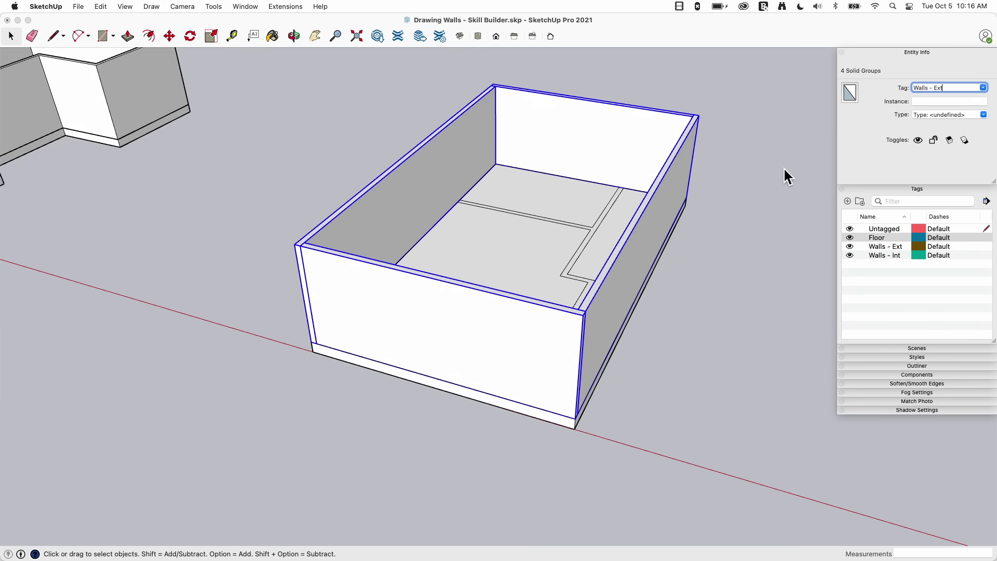
Check the exterior walls by hiding and showing the Walls - Ext tag and selecting individual wall groups.
click(849, 246)
click(848, 246)
middle_drag(807, 228, 665, 238)
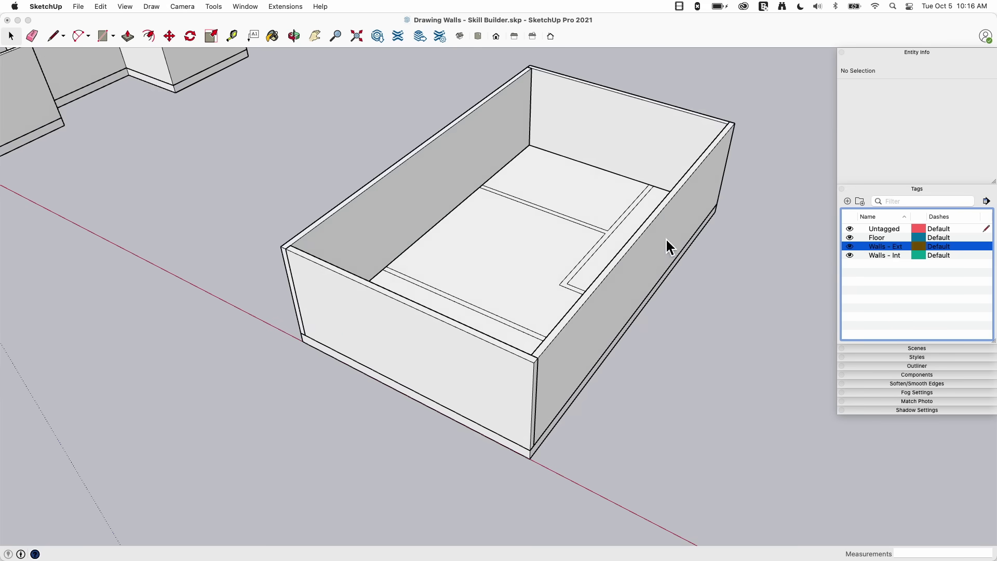
click(413, 391)
click(561, 328)
click(598, 131)
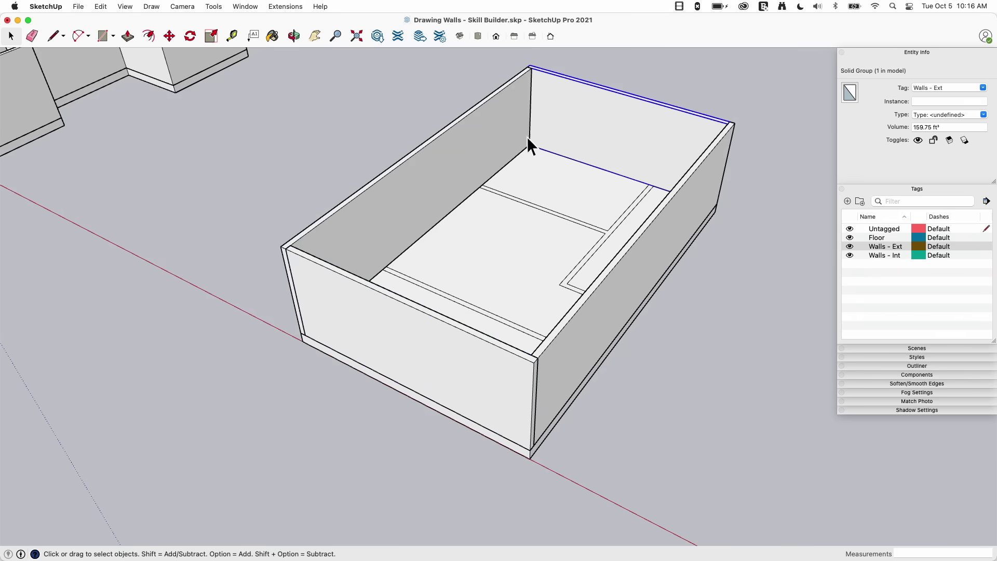
Select the exterior wall groups around the second slab one at a time to check that each is separate.
click(489, 140)
click(408, 328)
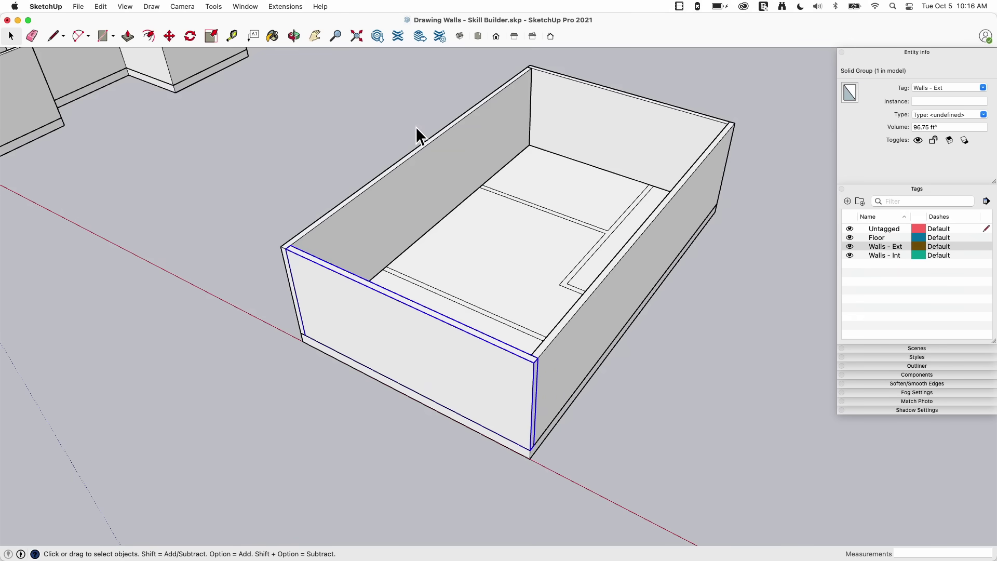
click(451, 157)
click(592, 132)
click(693, 214)
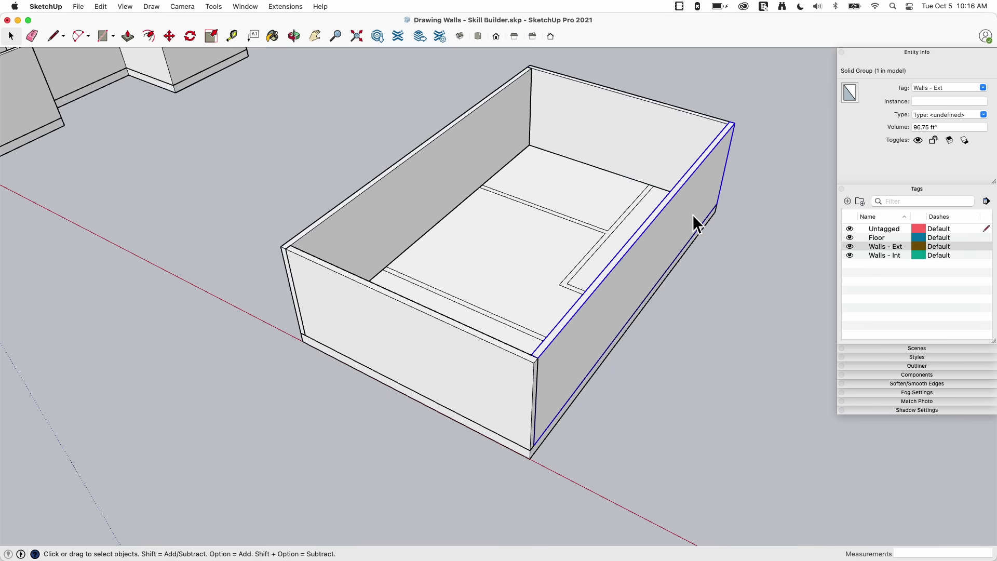
Examine the interior wall outlines on the second slab's floor and where they meet the exterior walls.
middle_drag(692, 214, 555, 124)
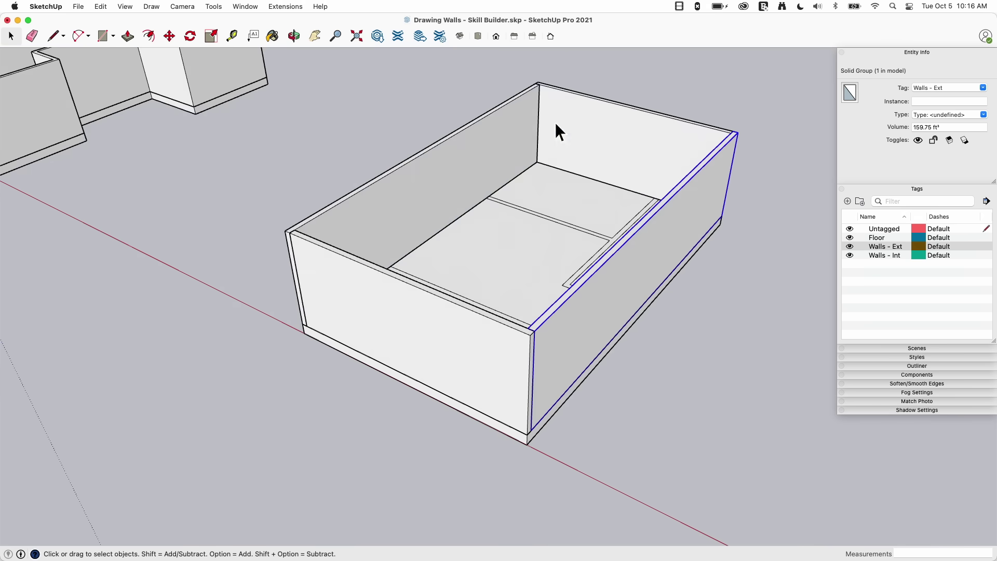
middle_drag(491, 119, 656, 272)
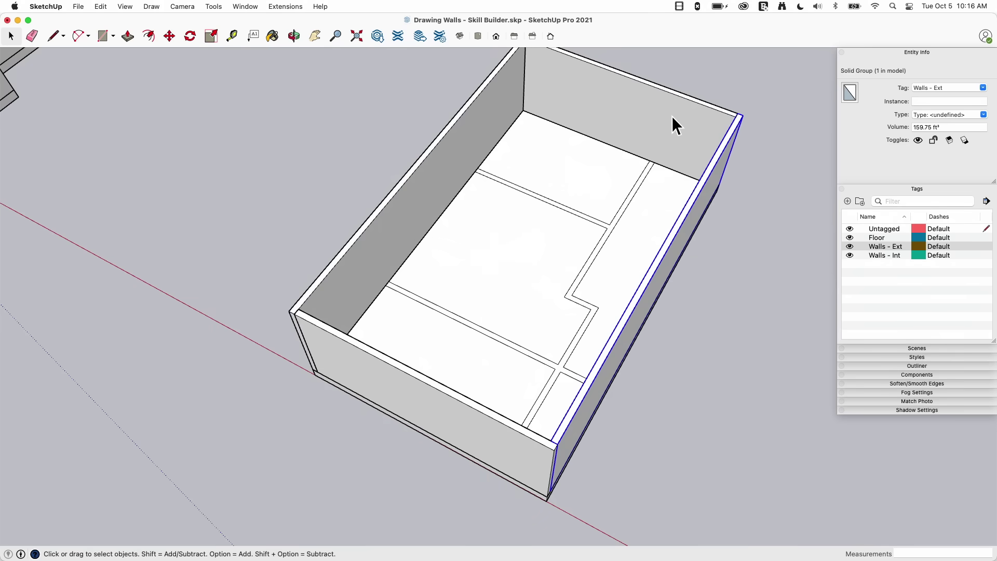
middle_drag(401, 235, 368, 241)
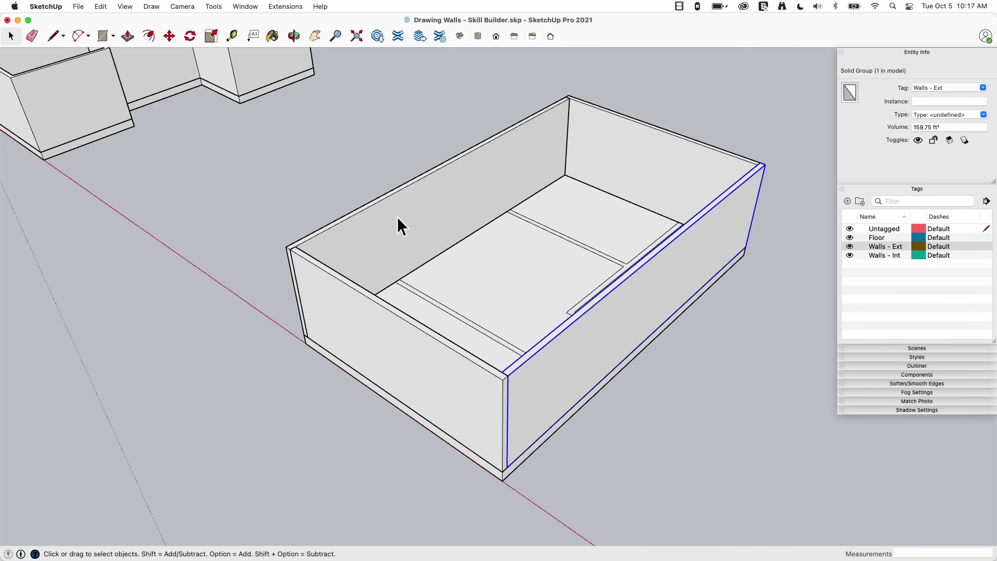
middle_drag(397, 218, 553, 218)
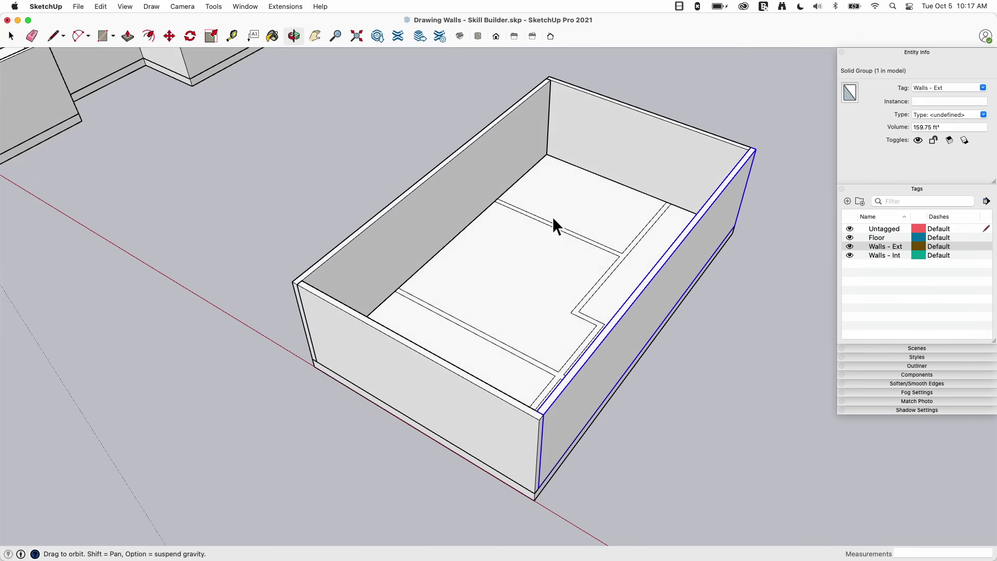
middle_drag(630, 222, 690, 350)
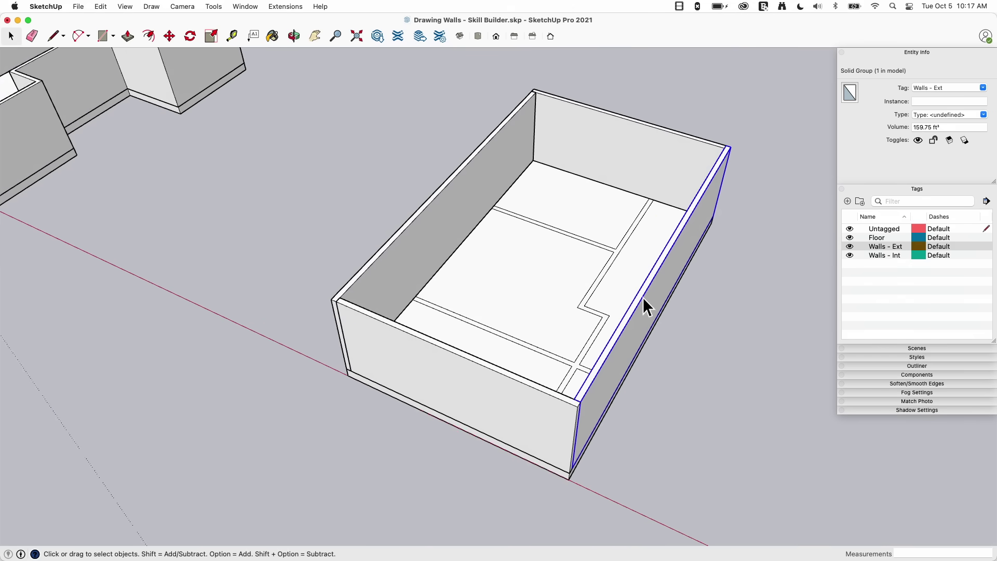
middle_drag(643, 297, 706, 337)
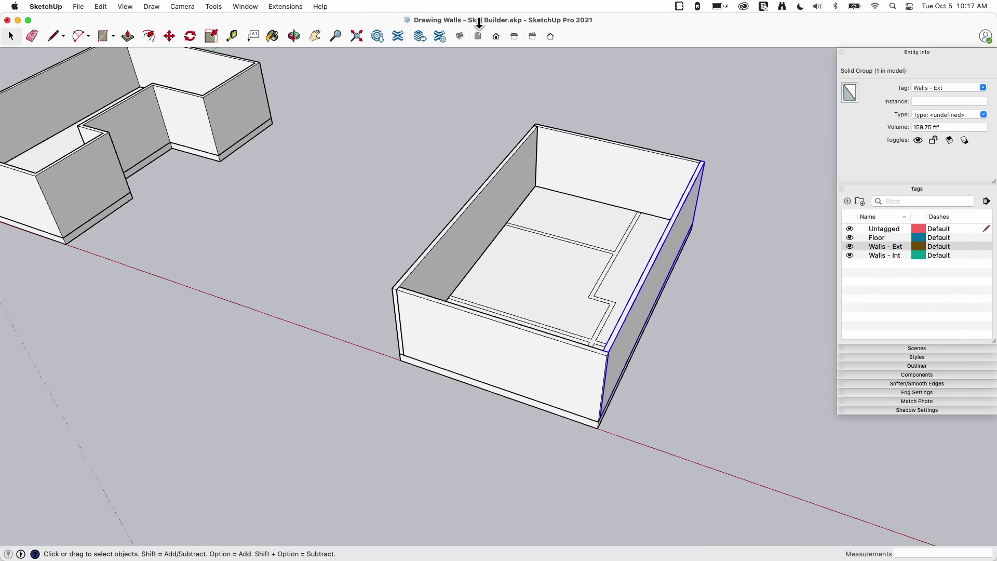
middle_drag(424, 152, 416, 175)
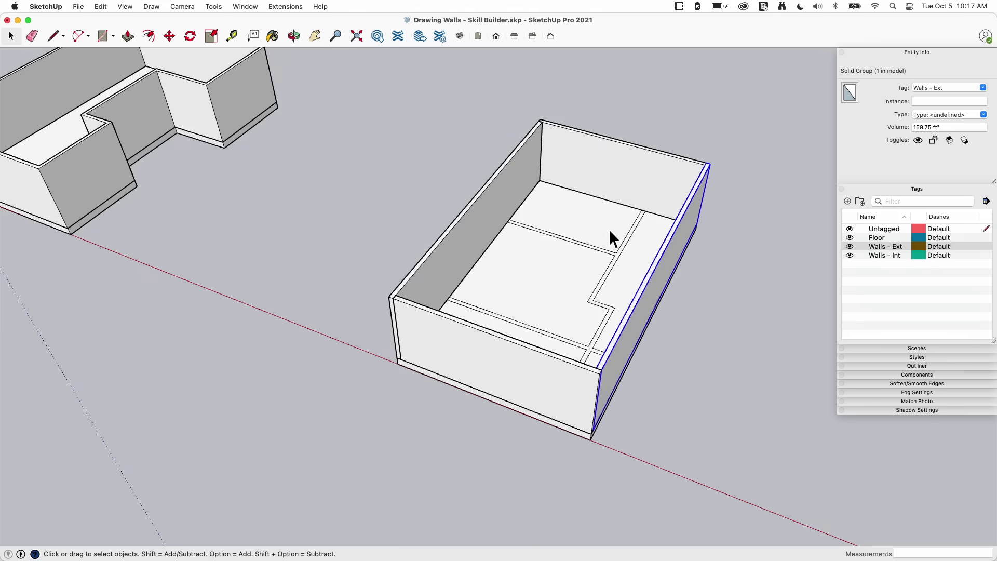
middle_drag(396, 226, 491, 225)
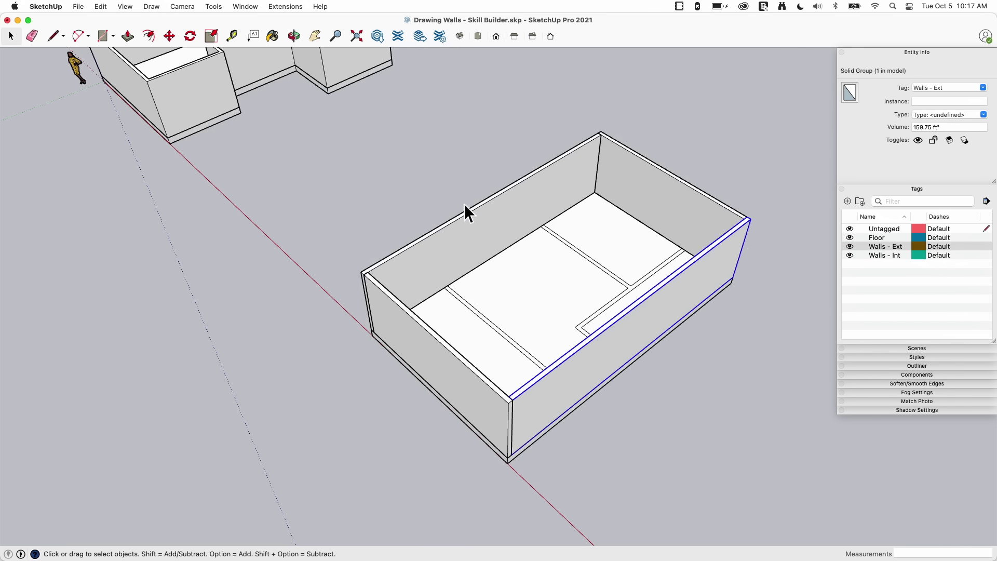
middle_drag(417, 185, 457, 232)
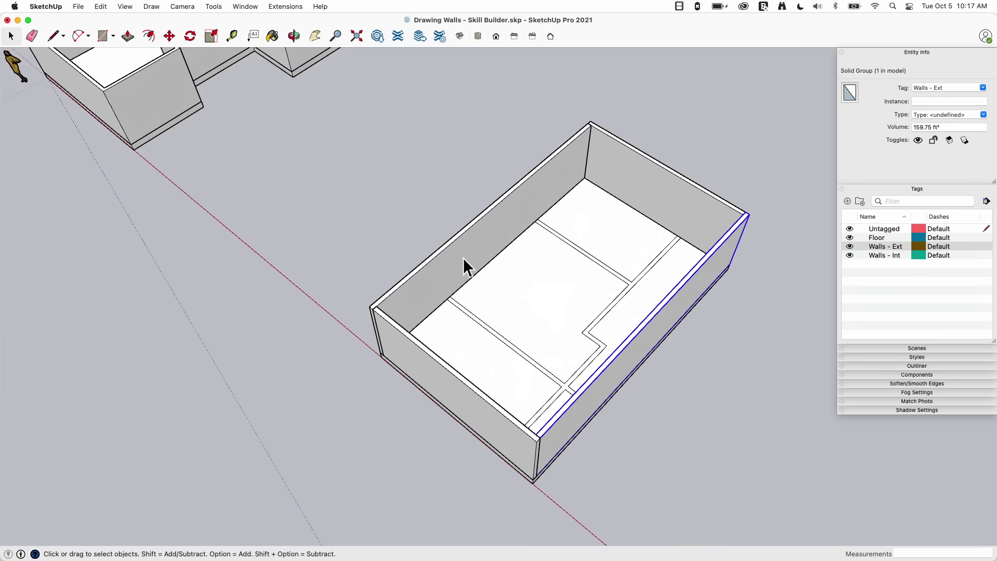
middle_drag(572, 207, 667, 265)
scroll(633, 245, up, 3)
scroll(671, 167, up, 4)
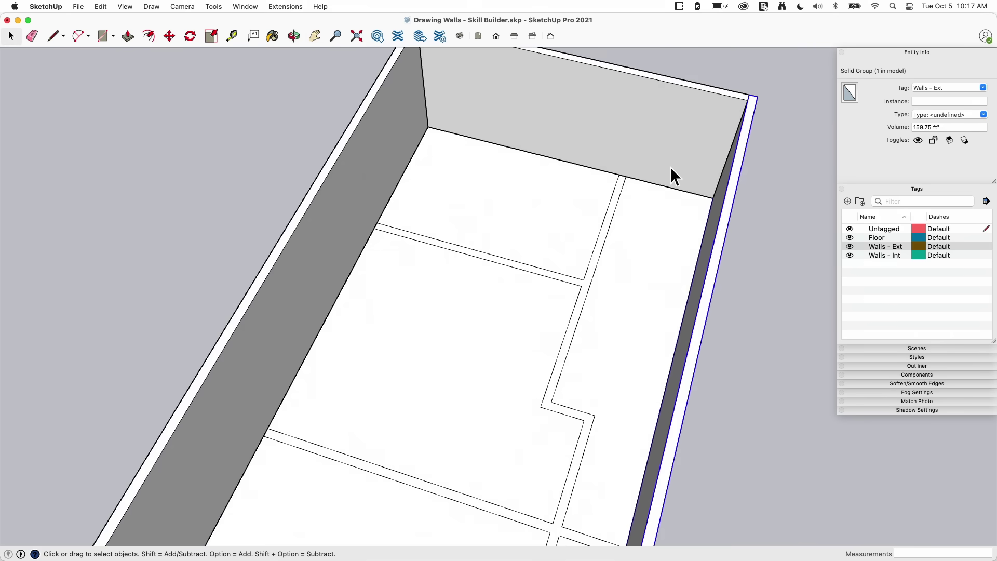
middle_drag(670, 167, 680, 283)
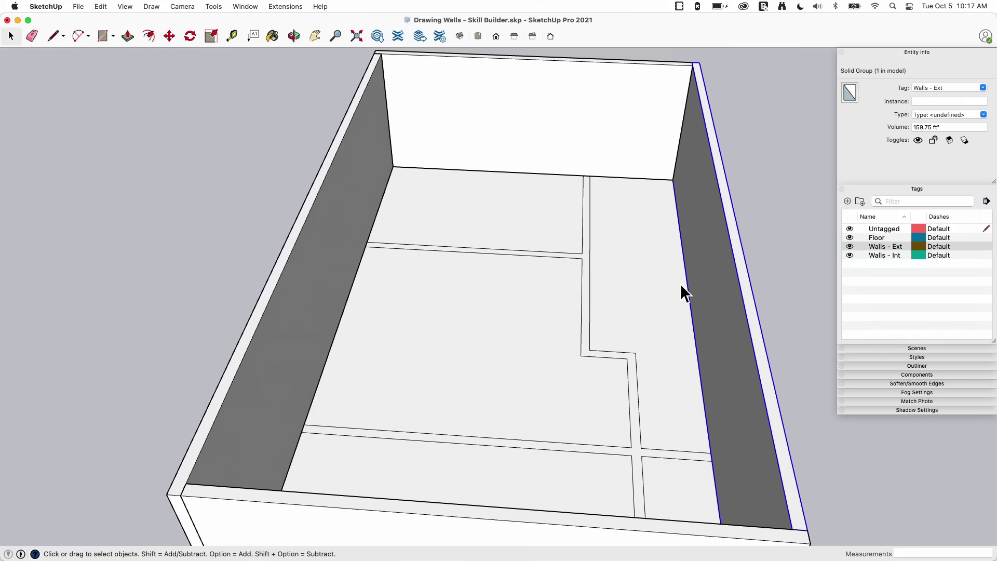
scroll(625, 245, up, 3)
middle_drag(625, 244, 512, 304)
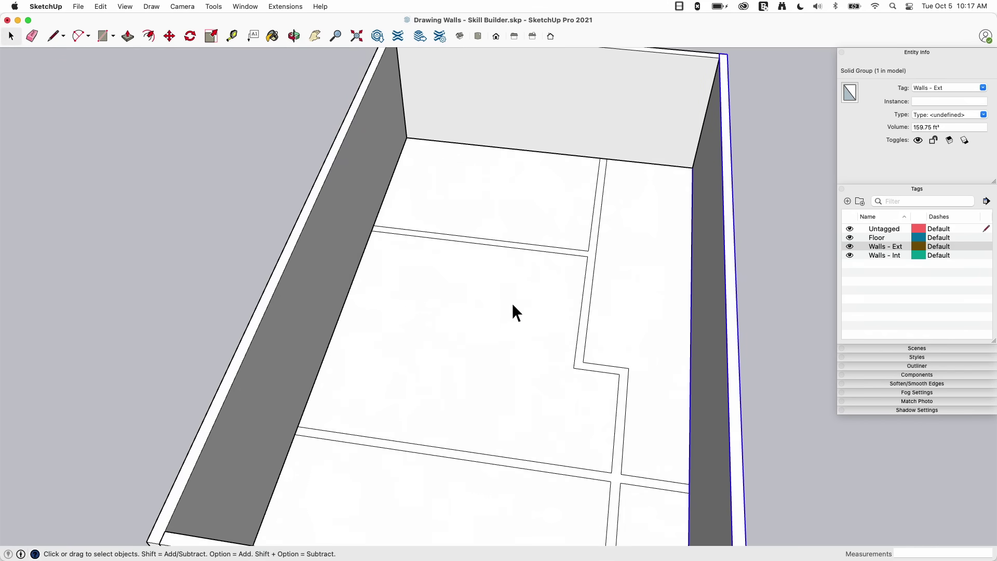
middle_drag(718, 338, 770, 119)
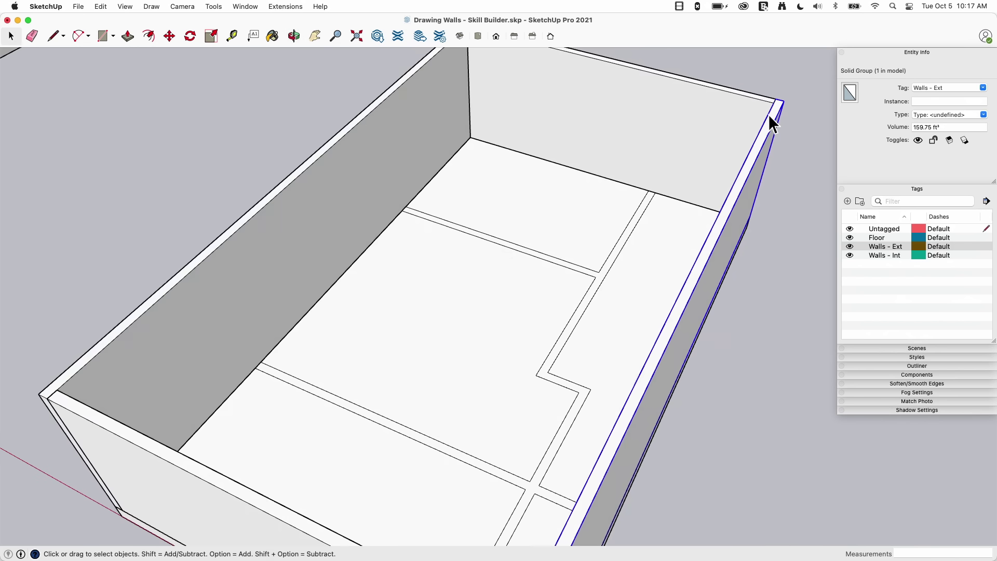
middle_drag(578, 319, 618, 292)
scroll(592, 151, up, 3)
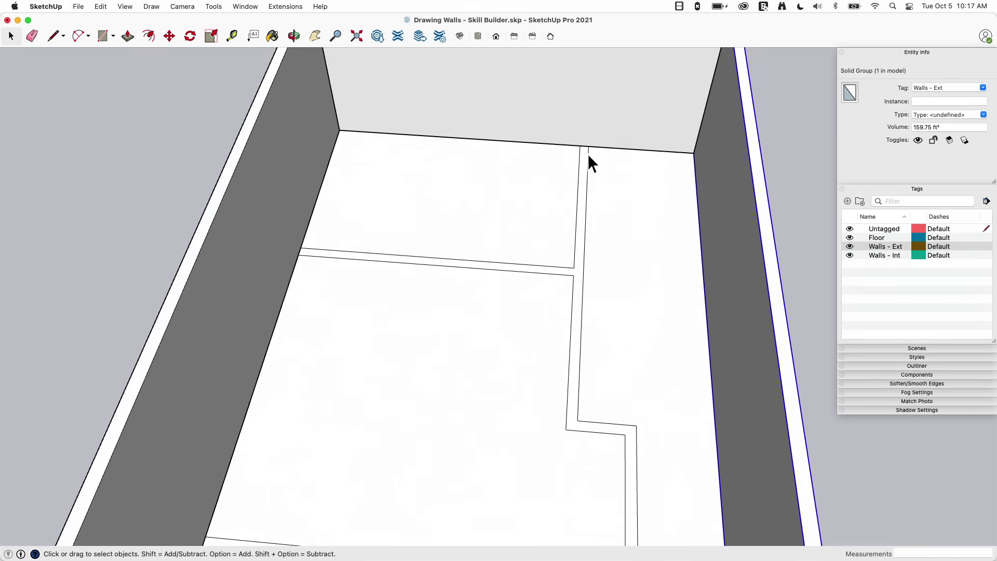
scroll(587, 447, down, 3)
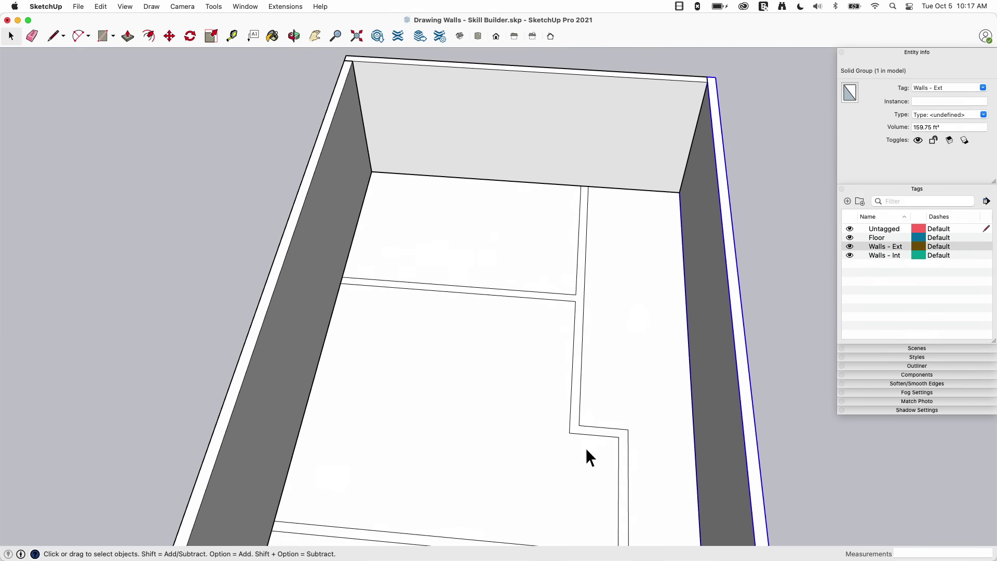
scroll(584, 338, up, 3)
middle_drag(584, 337, 591, 315)
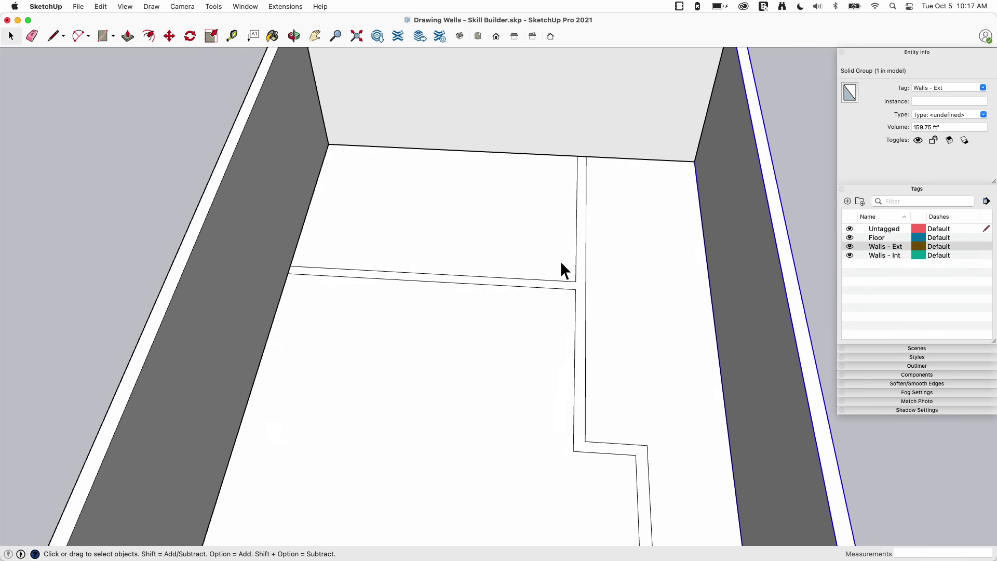
Try to draw a 6" by 9' rectangle on the far end wall above the interior wall outline, then undo it.
key(r)
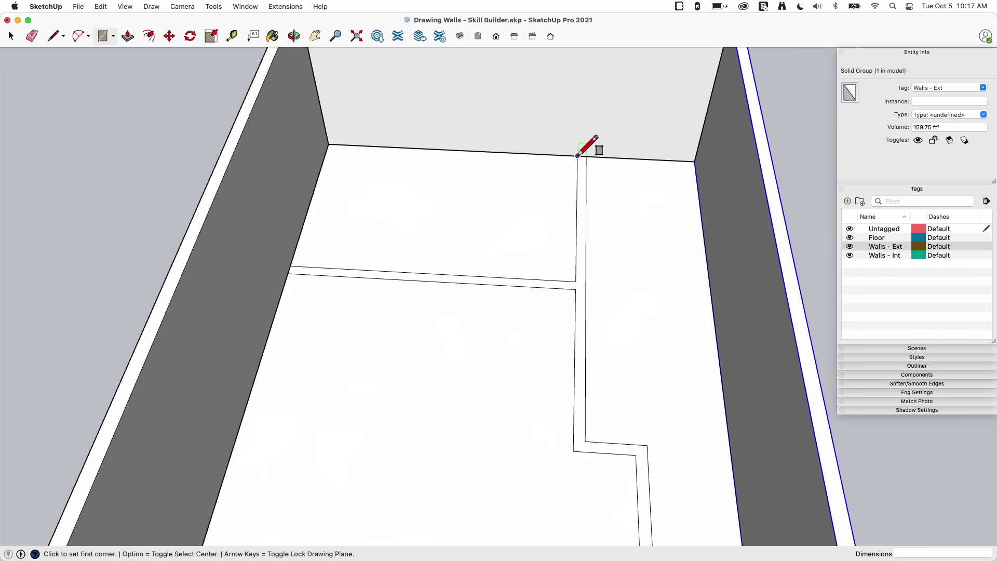
click(578, 155)
scroll(566, 353, down, 3)
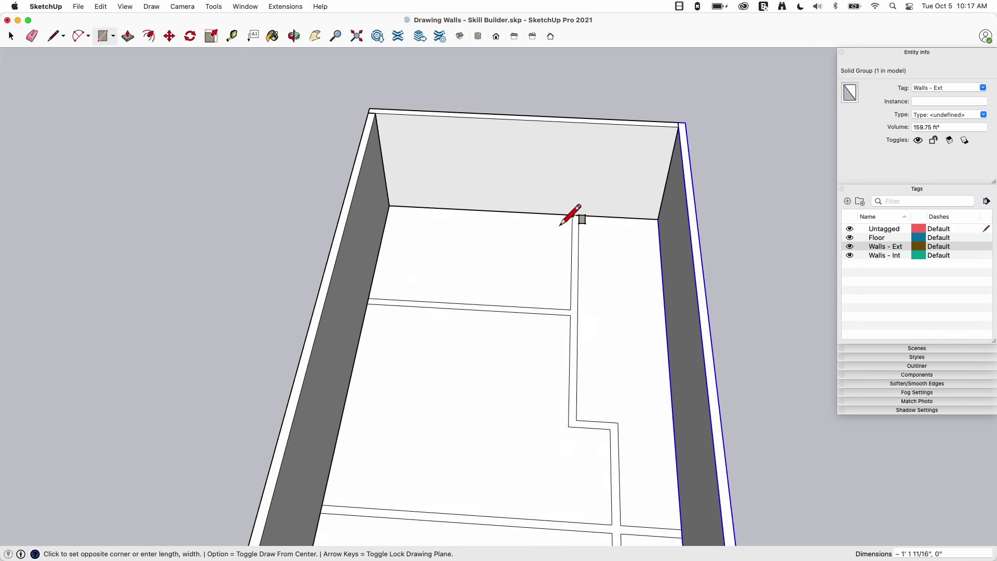
scroll(568, 224, up, 3)
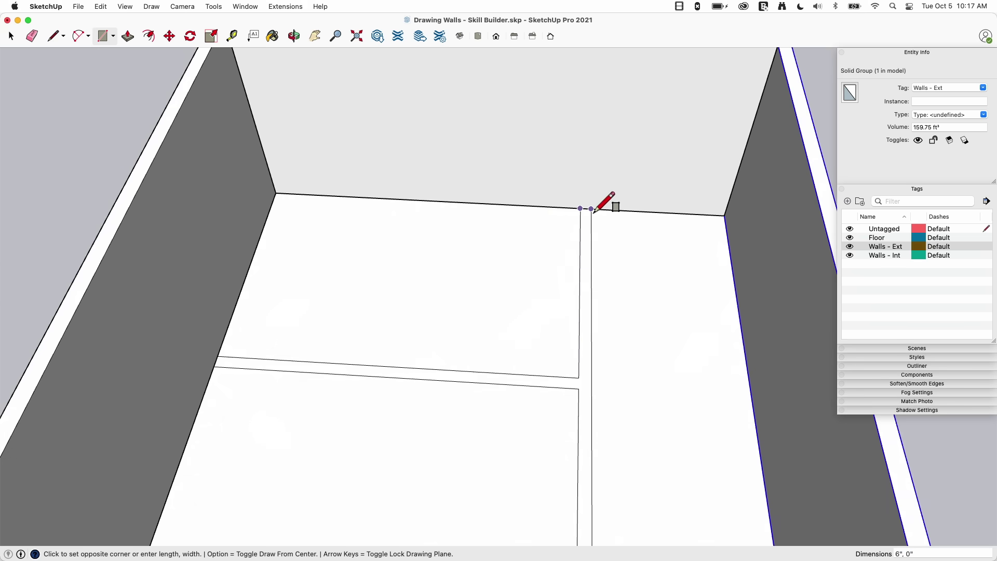
scroll(524, 451, down, 1)
scroll(509, 395, down, 2)
scroll(618, 167, up, 2)
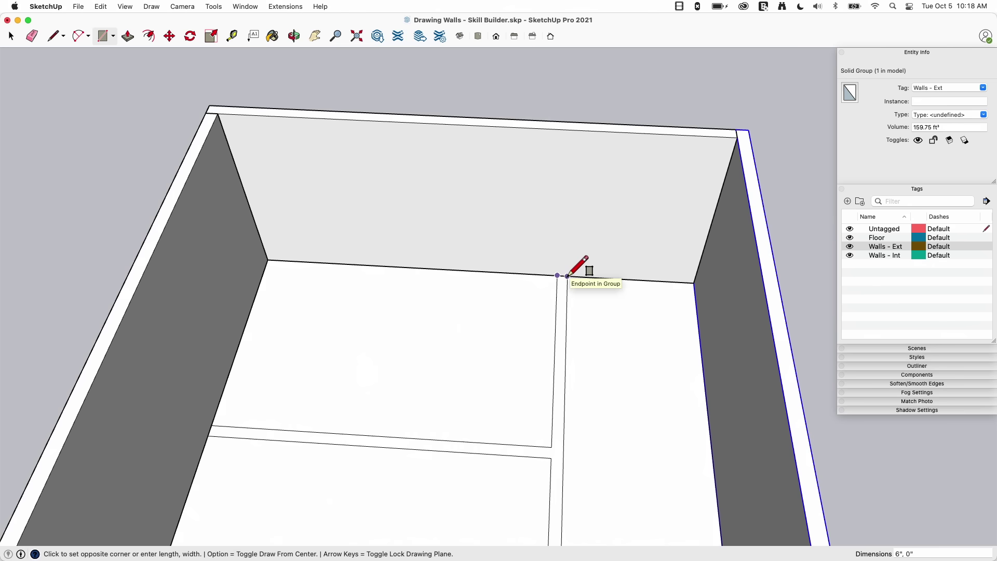
click(582, 129)
scroll(573, 86, down, 2)
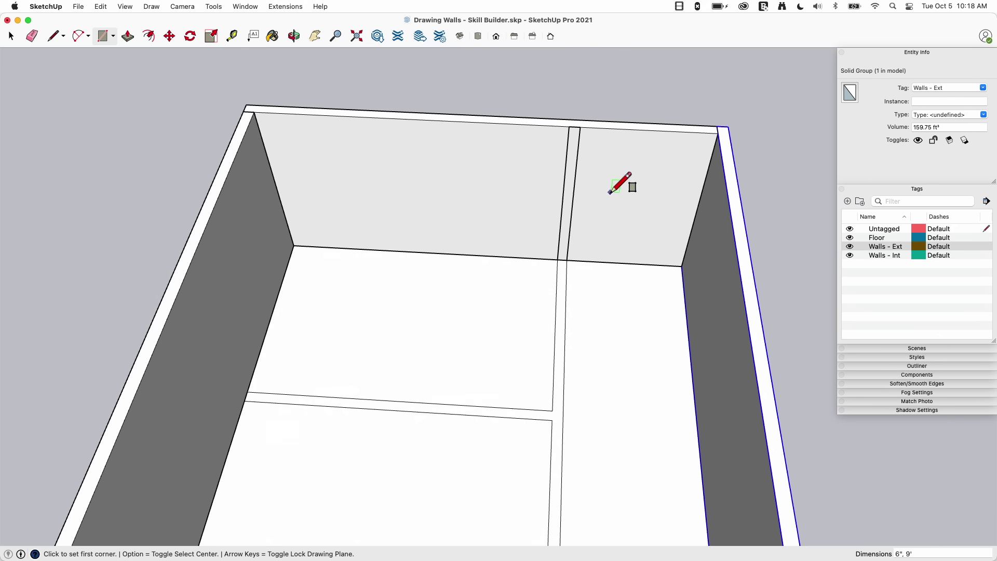
key(super+z)
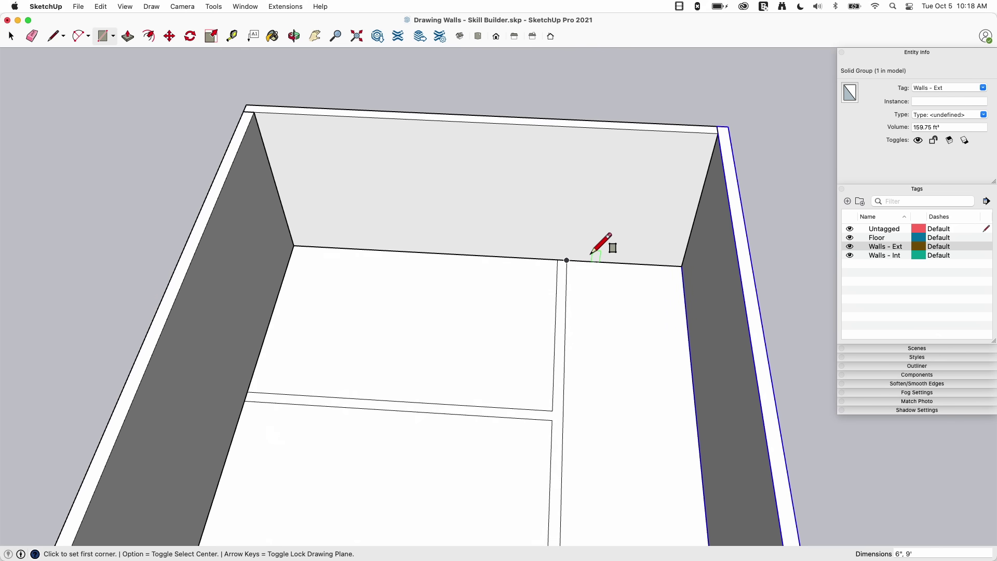
Try a 4' by 9' rectangle on the end wall from the corner of the interior wall outline, then undo it.
click(557, 259)
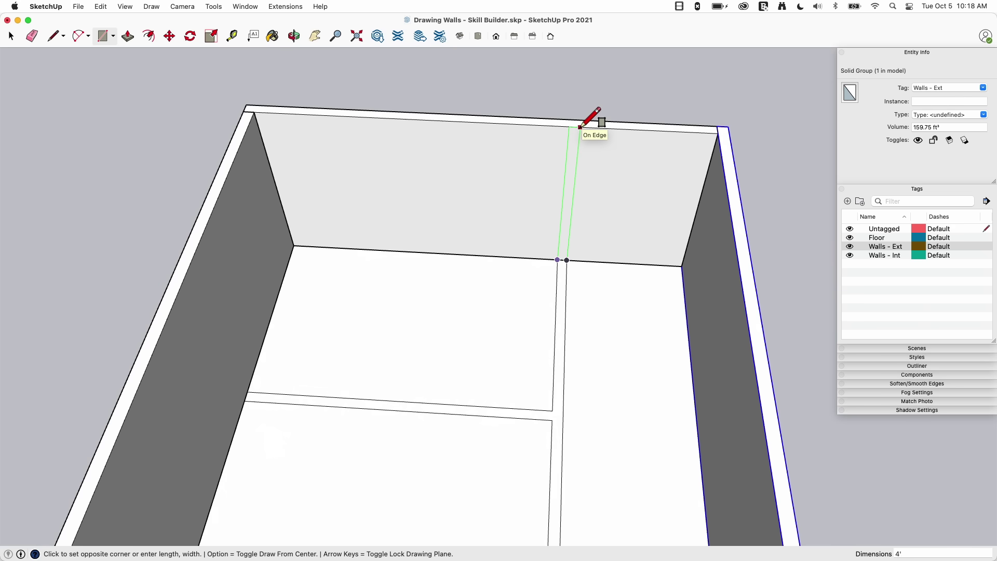
text(4',9')
key(Return)
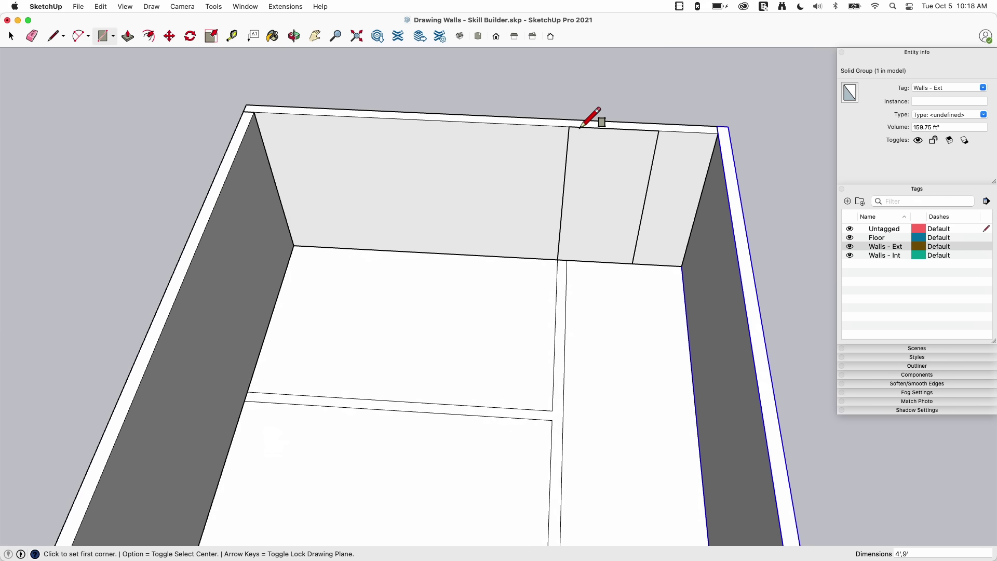
key(super+z)
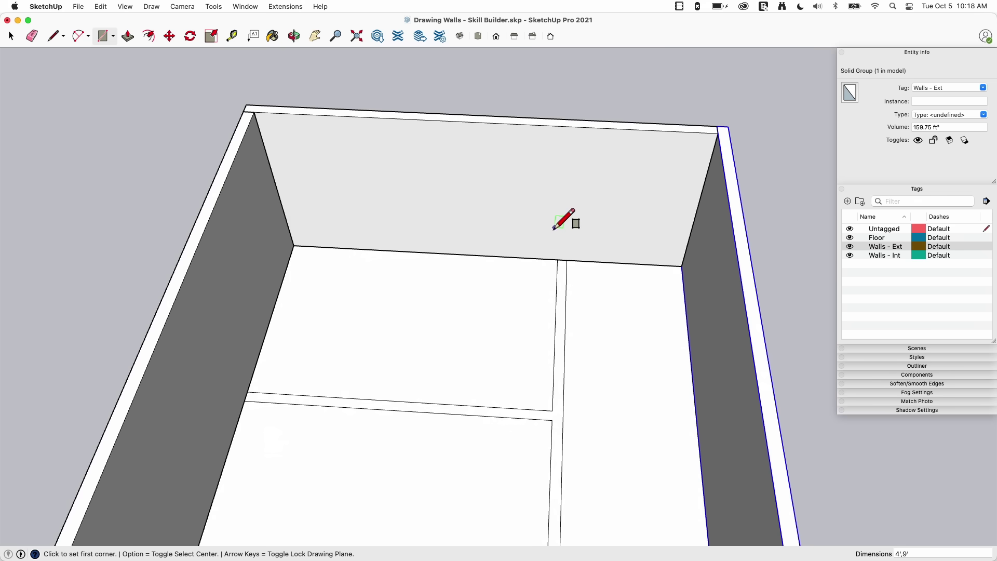
Draw a 4" by 9' rectangle on the far end wall from the corner of the interior wall outline.
click(557, 259)
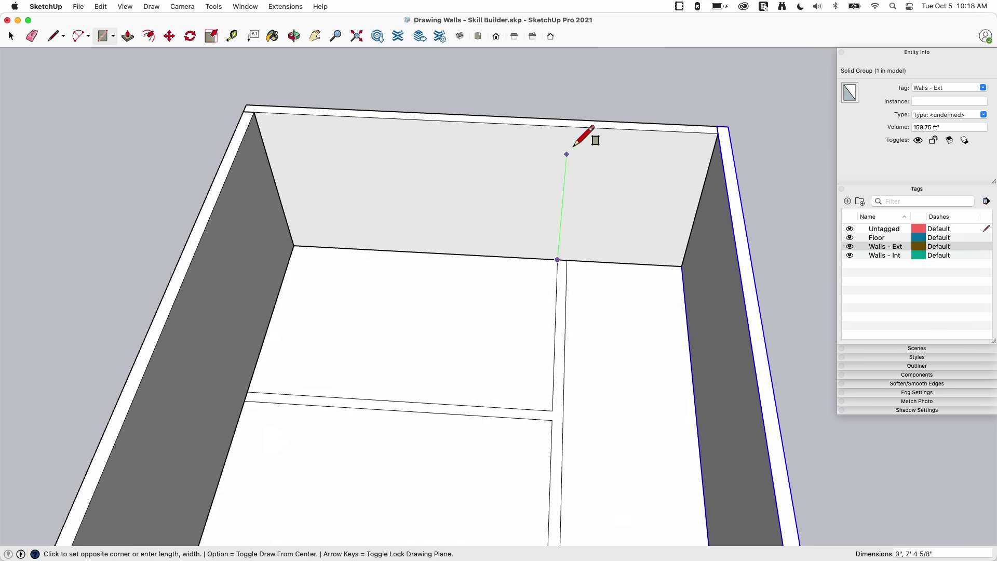
text(4)
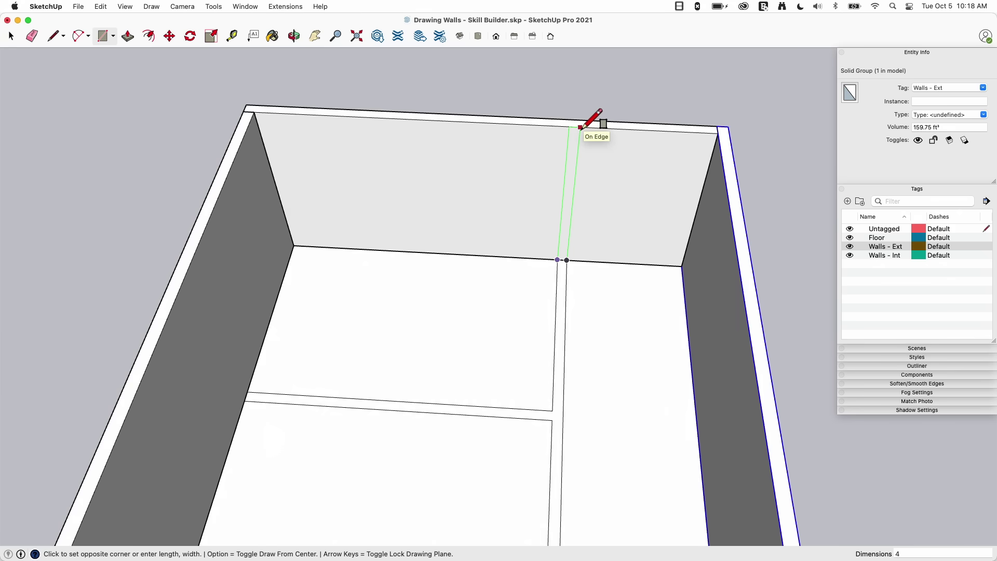
text(",9')
key(Return)
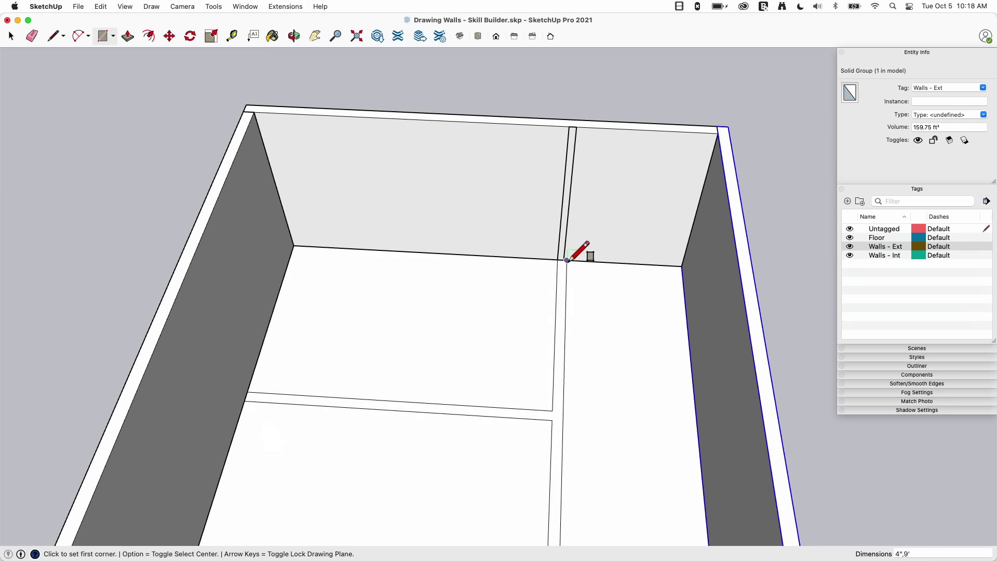
scroll(571, 254, up, 5)
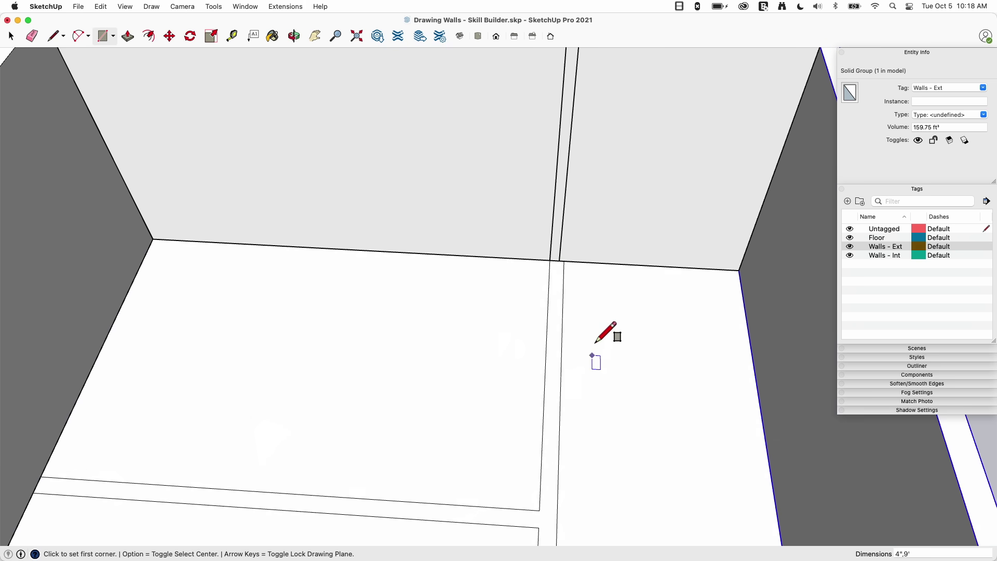
scroll(472, 198, down, 3)
scroll(472, 198, down, 1)
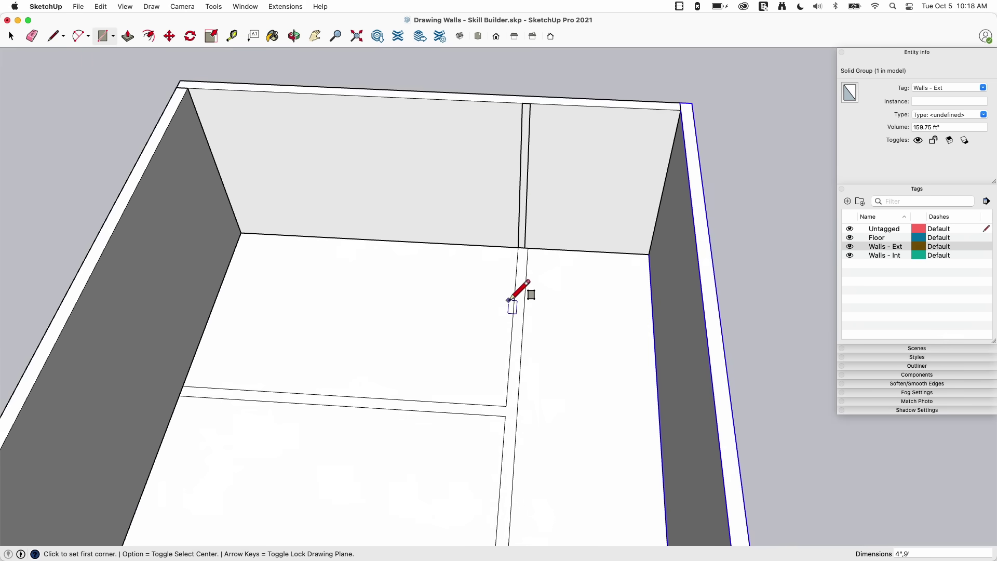
Extrude the rectangle on the end wall 18' 9" along the interior wall outline, up to the jog in the outline.
key(space)
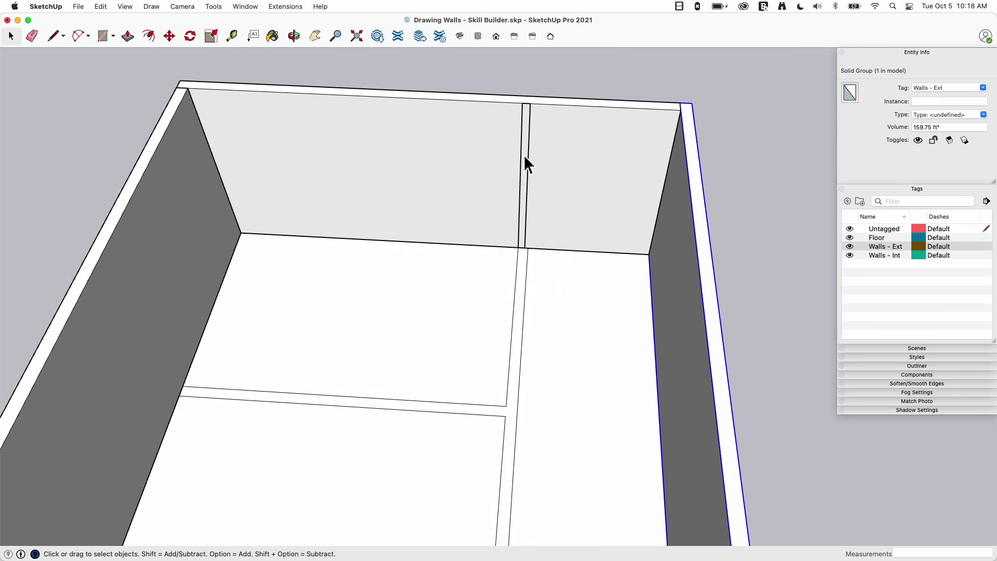
key(p)
click(524, 155)
scroll(545, 143, down, 4)
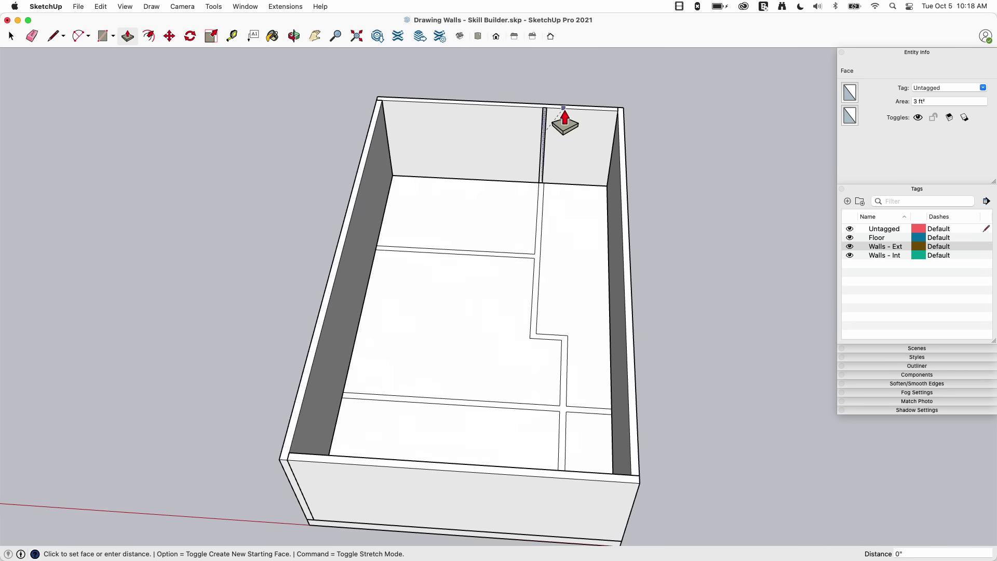
scroll(536, 360, up, 5)
scroll(540, 358, up, 2)
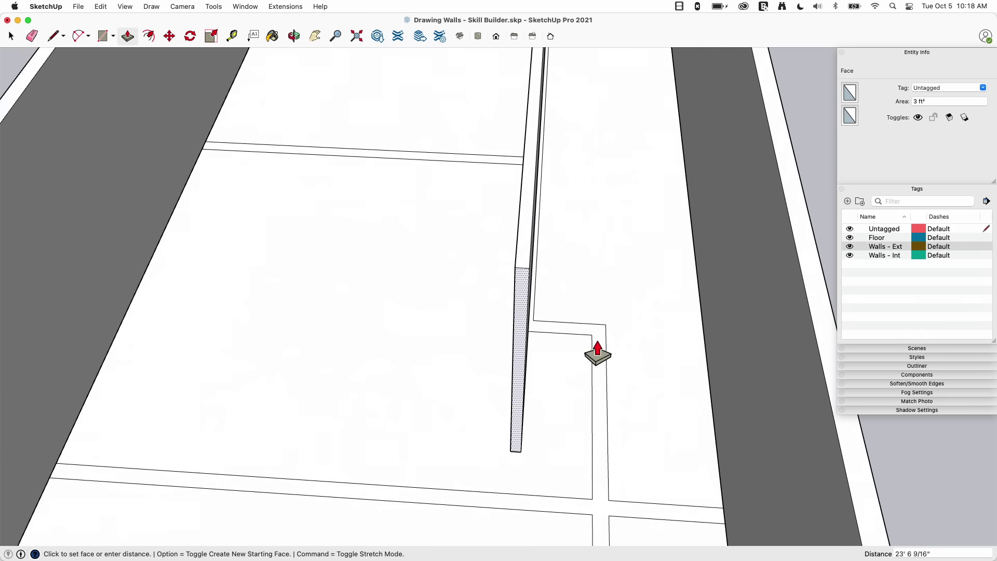
middle_drag(588, 342, 412, 419)
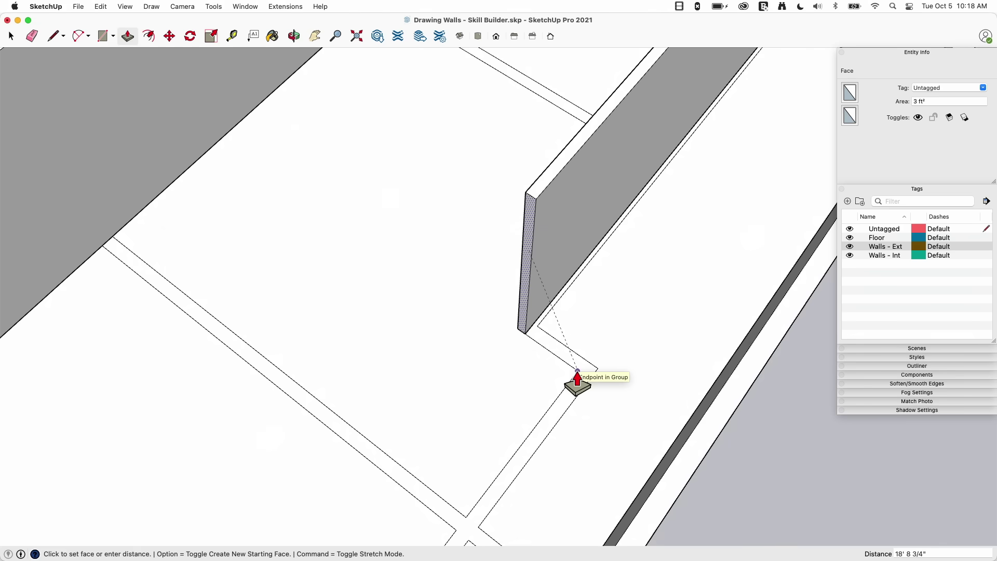
click(577, 372)
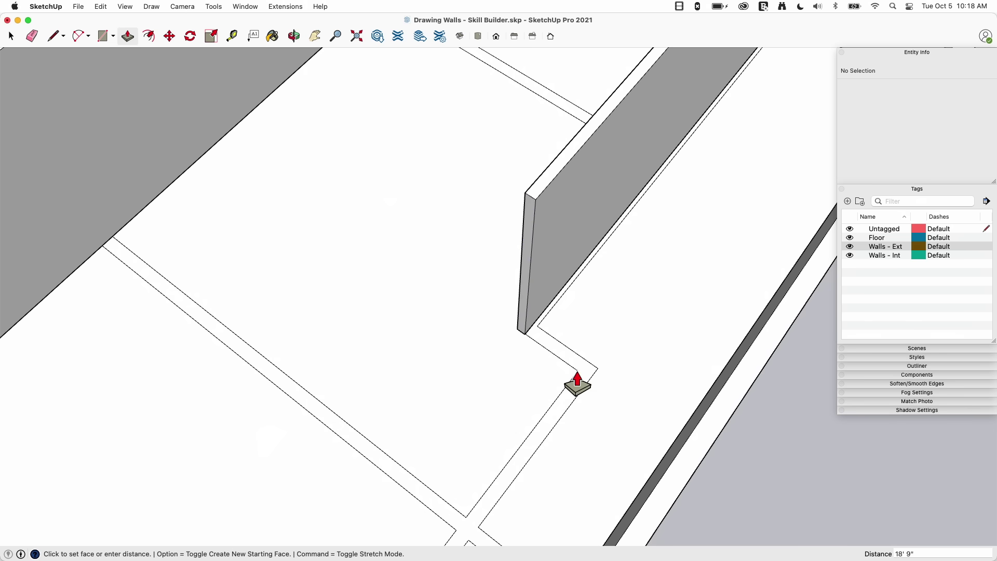
Draw a 9' by 4" rectangle on the long interior wall's side face, at its free end where the outline jogs.
middle_drag(576, 379, 483, 345)
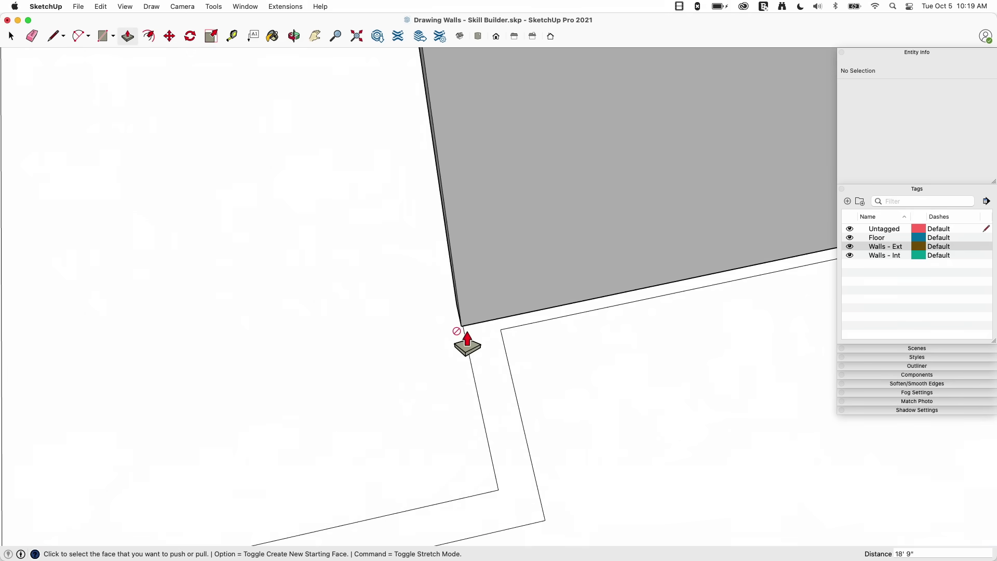
key(r)
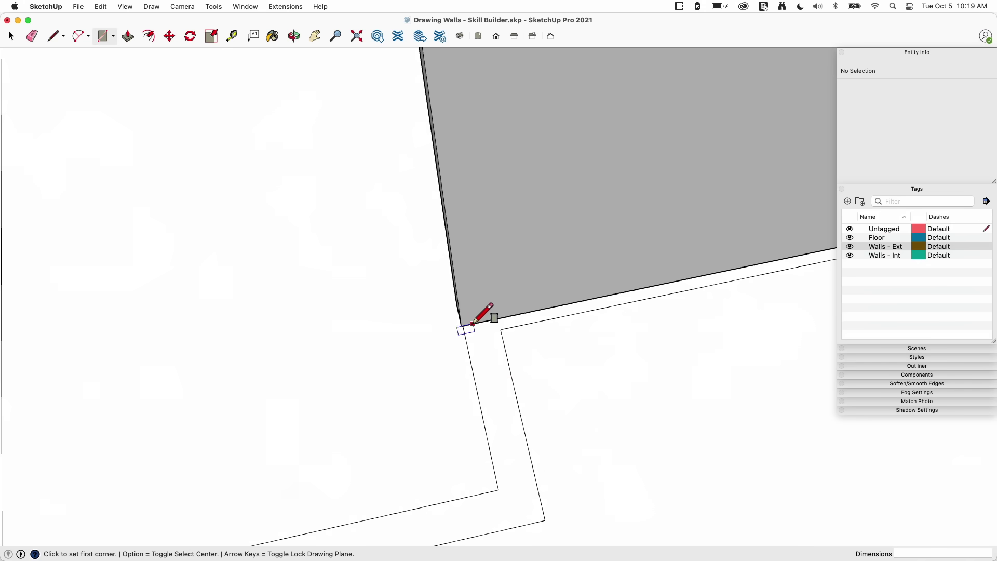
click(461, 326)
middle_drag(526, 389, 557, 408)
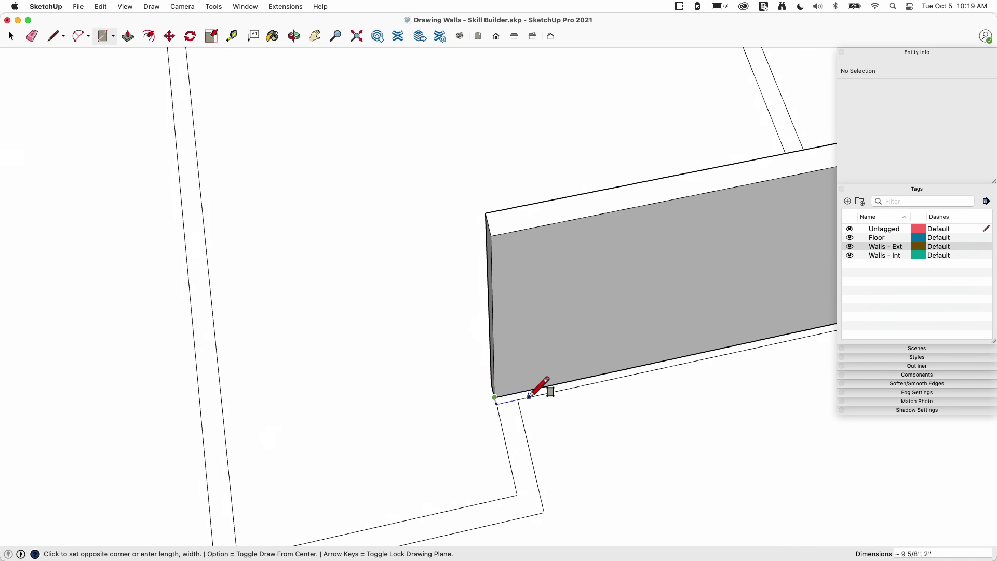
click(518, 230)
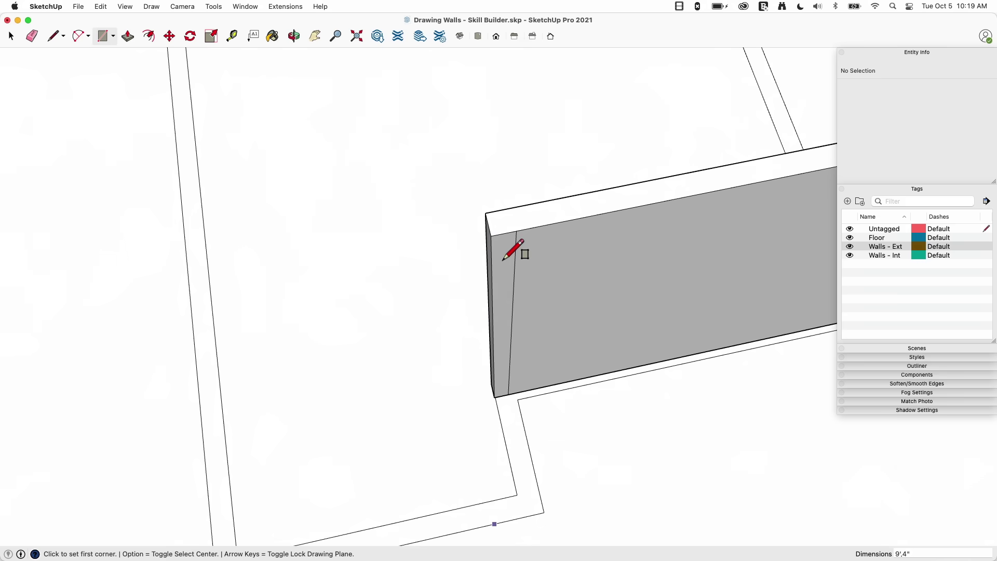
Try to extrude the rectangle at the wall's end 2' 9 7/16" directly from the ungrouped wall, then undo it.
key(p)
click(501, 289)
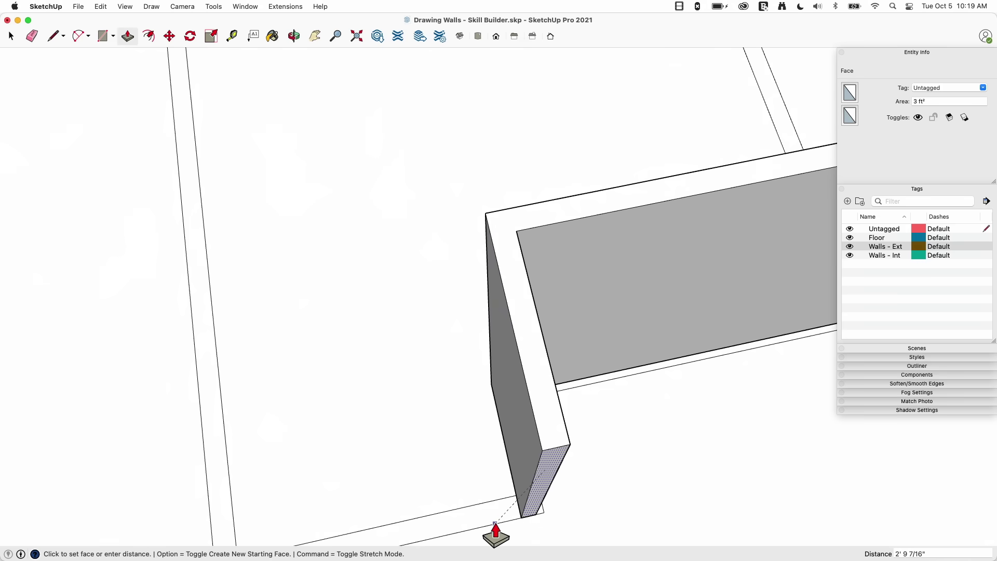
click(516, 526)
middle_drag(516, 525, 509, 341)
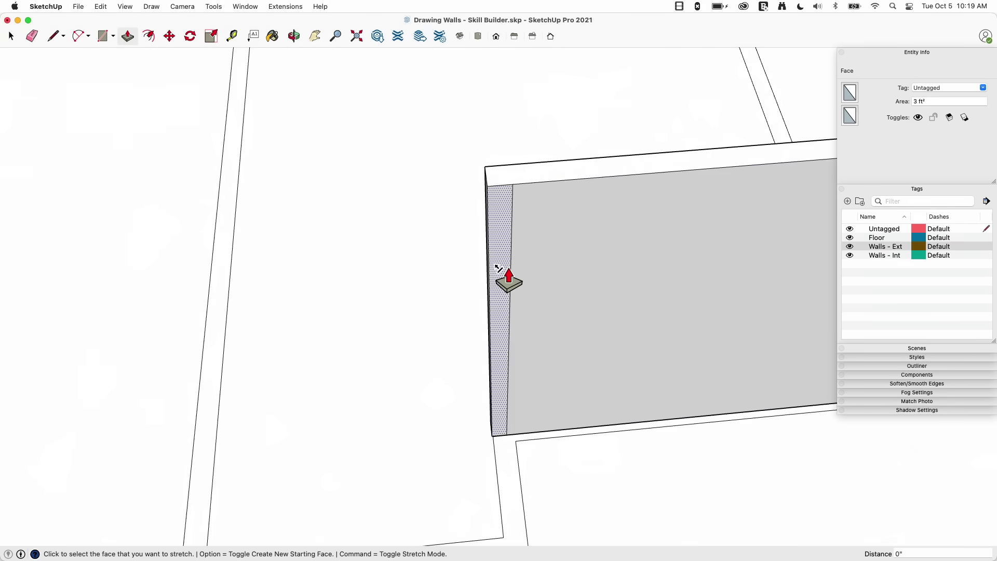
key(super+z)
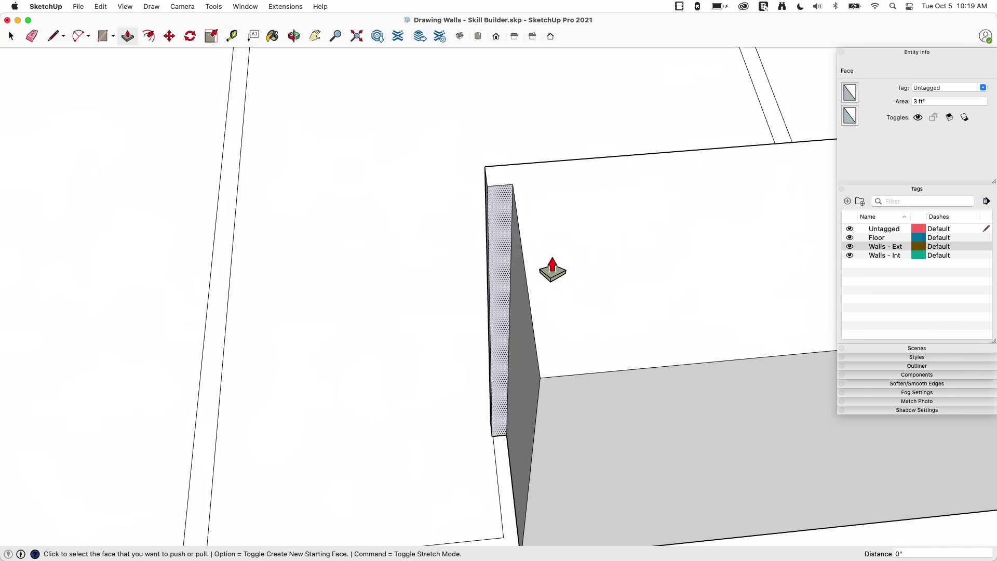
key(super+z)
Select all of the long interior wall's geometry and make it a group.
key(space)
key(super+a)
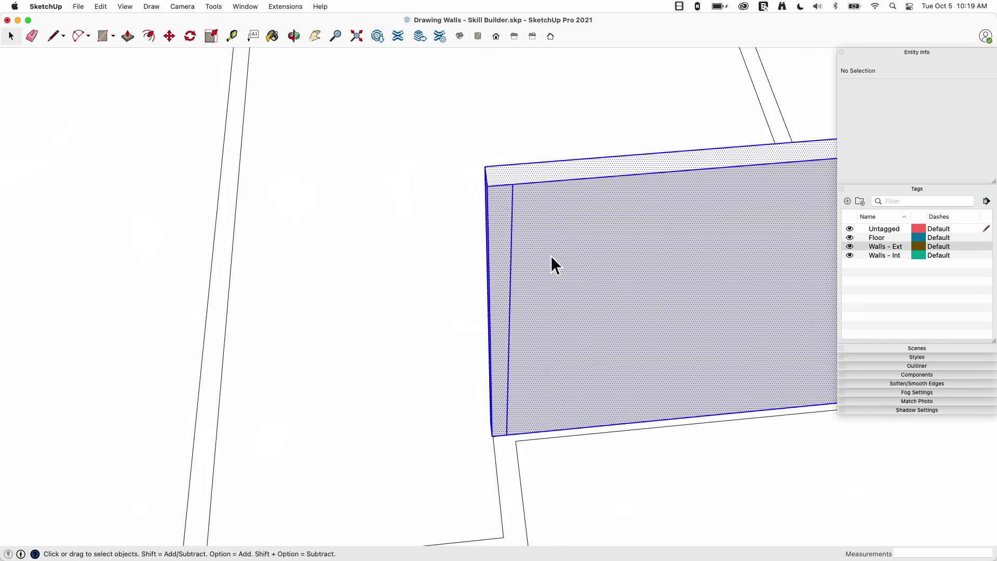
right_click(550, 256)
click(585, 345)
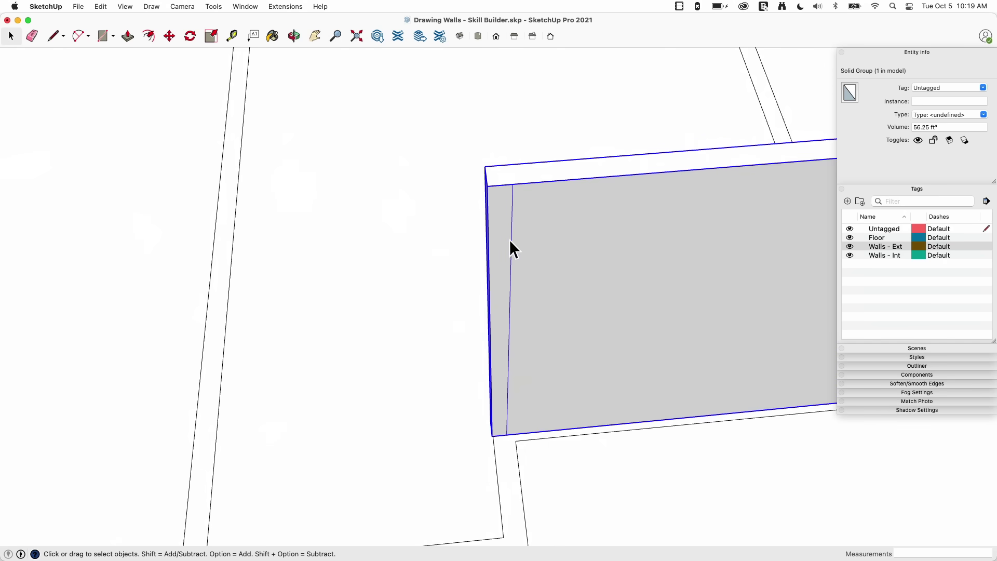
Erase the rectangle's dividing edge from the side face inside the long wall's group, and close the group.
double_click(531, 235)
click(514, 234)
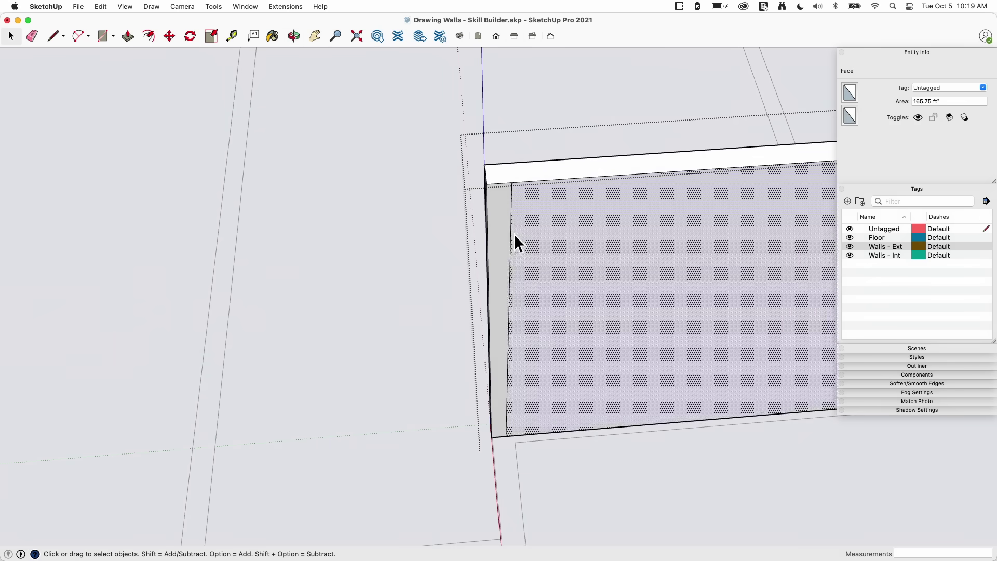
key(e)
key(space)
click(431, 255)
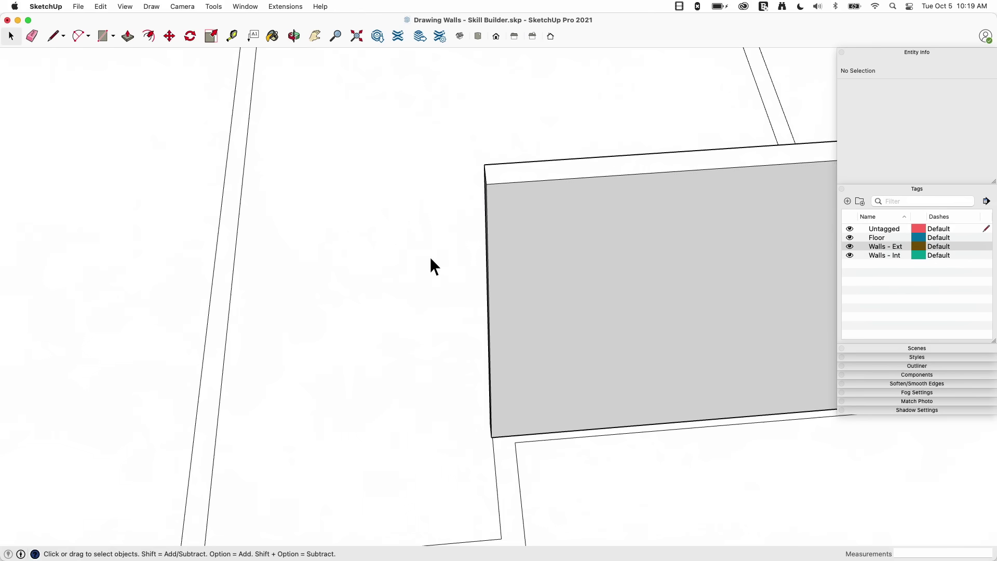
Paste the copied rectangle in place at the long wall's end and extrude it 2' 9 7/16" to the outline's next corner.
click(100, 6)
click(122, 79)
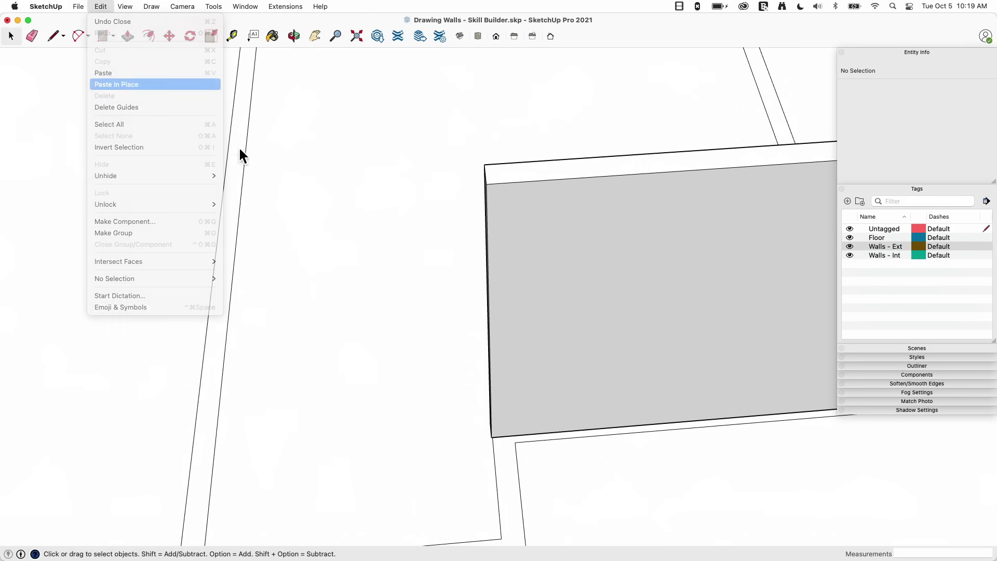
middle_drag(519, 288, 553, 280)
key(p)
click(510, 286)
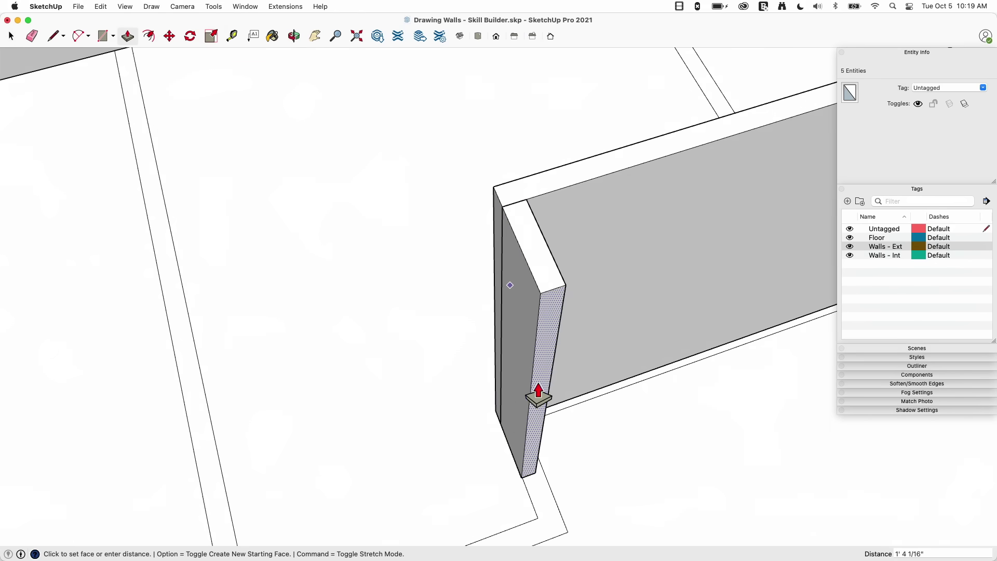
scroll(541, 527, down, 5)
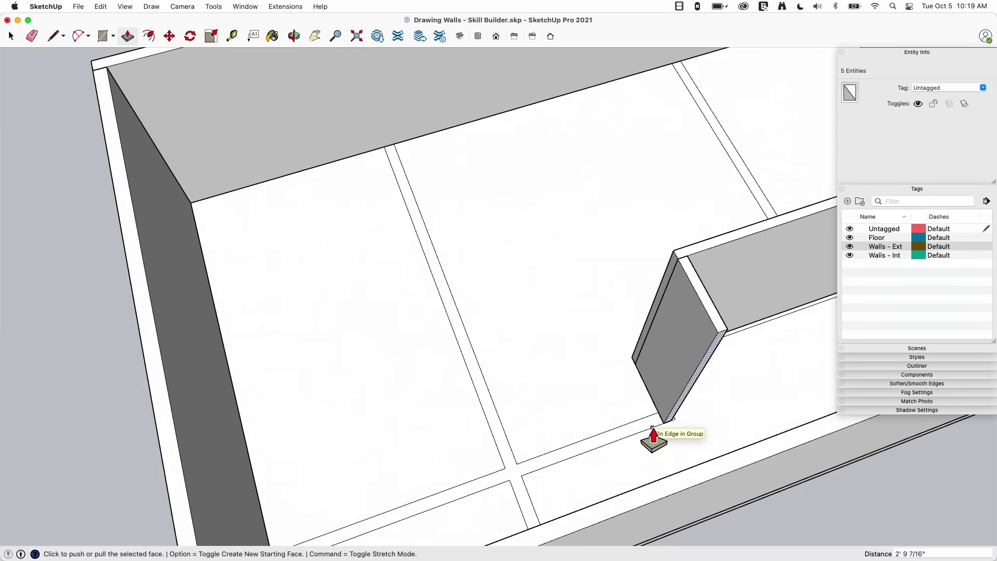
click(653, 435)
Select the short jog wall's connected geometry and make it a group.
middle_drag(668, 460, 672, 256)
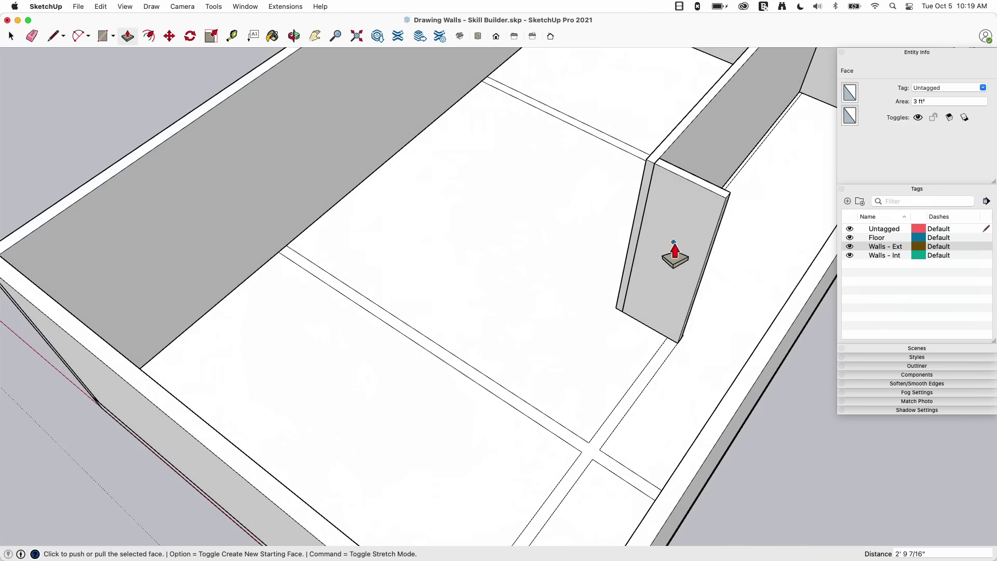
key(space)
triple_click(682, 220)
right_click(681, 220)
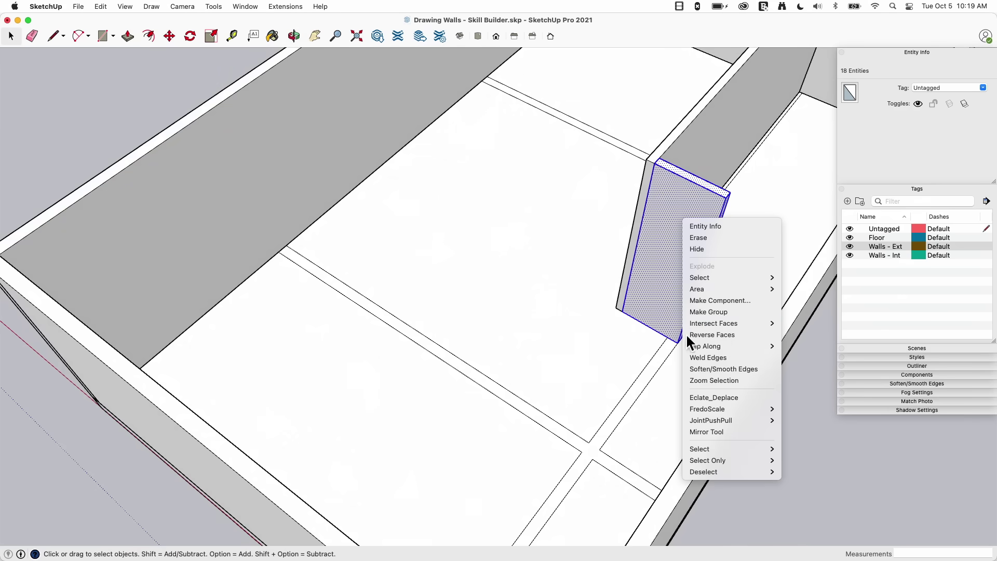
click(721, 312)
Try to draw a rectangle on the short jog wall's face and extrude it along the outline toward the near exterior wall.
middle_drag(528, 278, 558, 312)
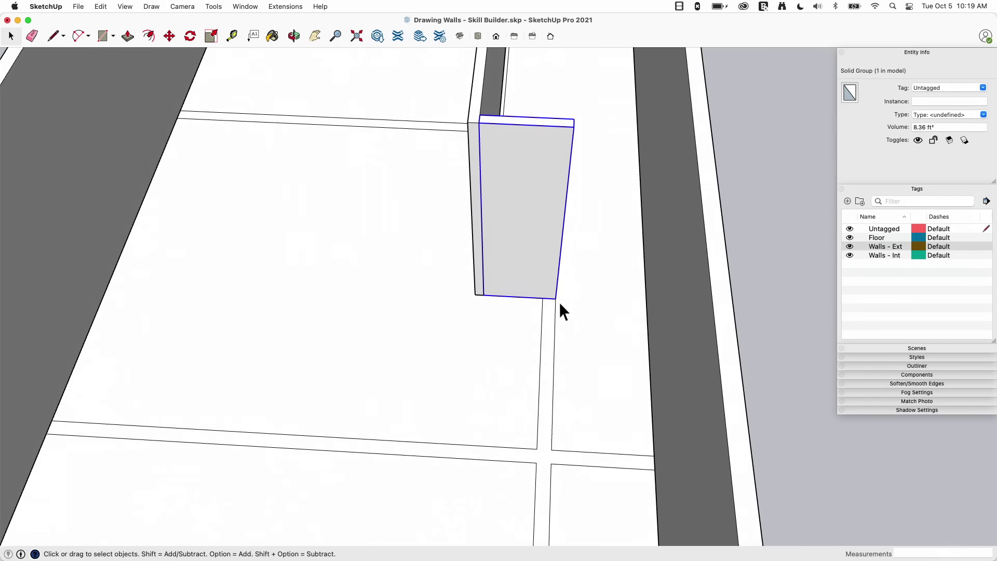
key(r)
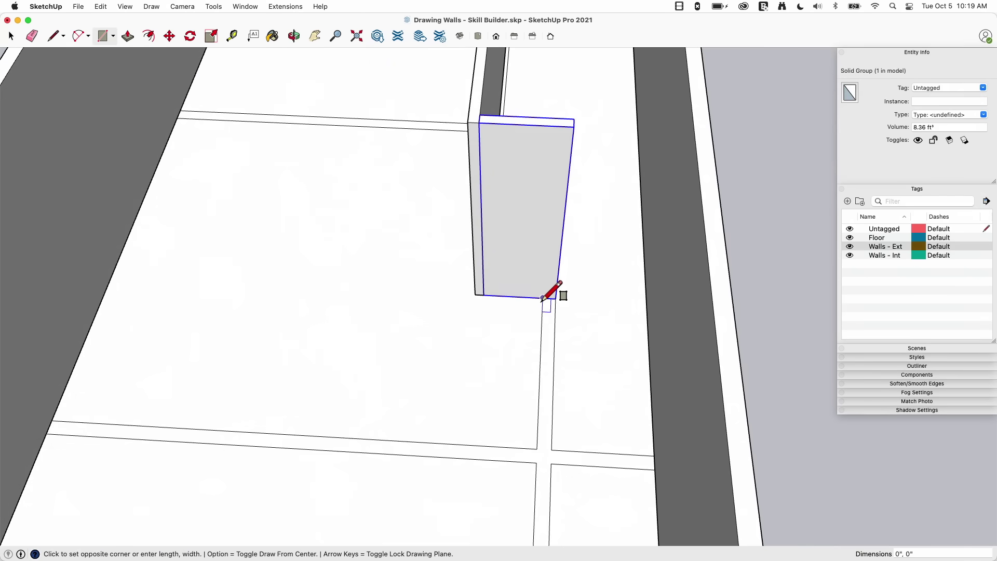
click(573, 124)
key(p)
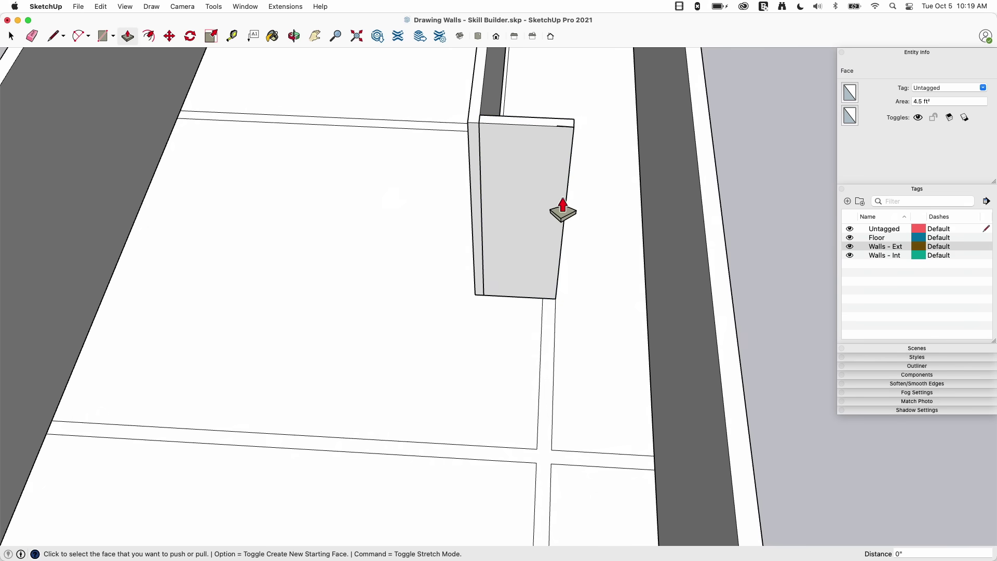
click(563, 210)
scroll(574, 301, down, 5)
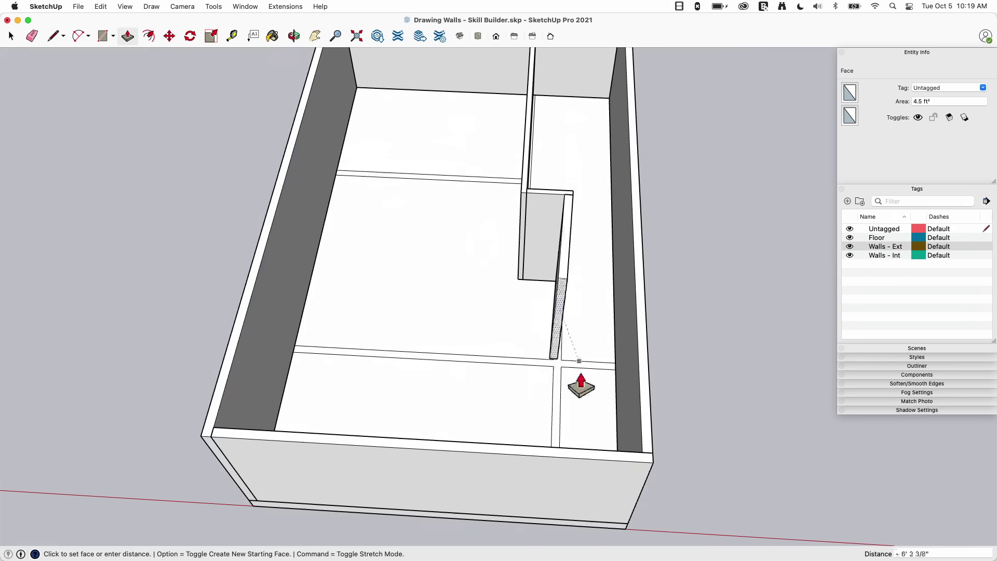
click(581, 439)
Draw a full-height rectangle on the short jog wall's face, from its outer bottom corner and as wide as the interior wall outline.
scroll(580, 289, up, 8)
middle_drag(596, 290, 512, 357)
key(r)
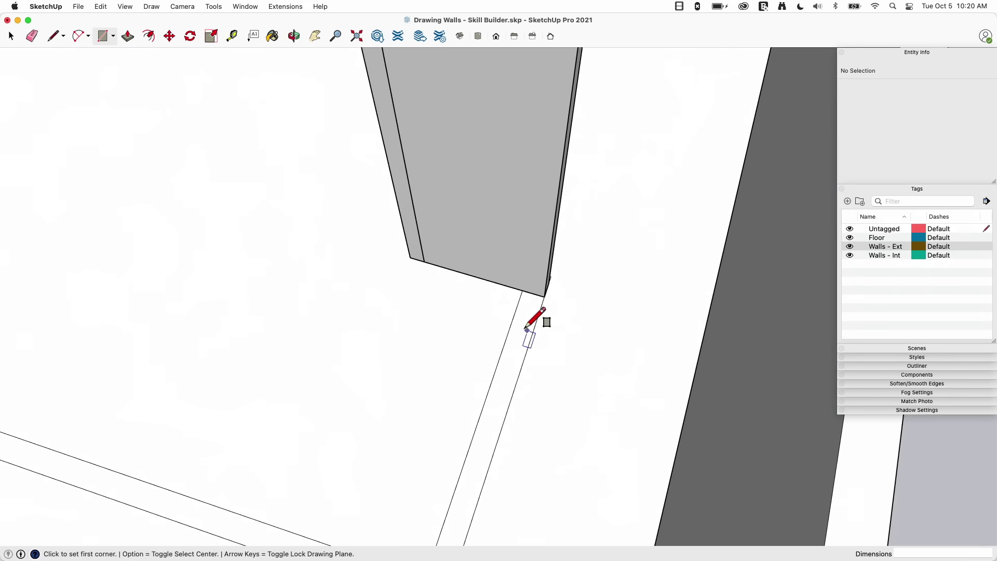
scroll(550, 301, down, 3)
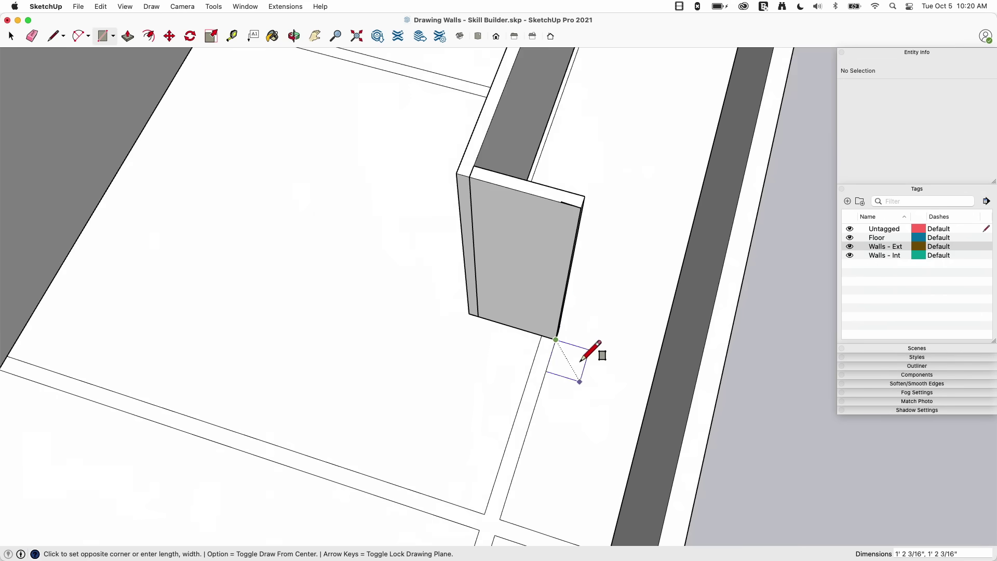
click(564, 204)
Extrude the rectangle on the short jog wall along the outline to the near exterior wall.
scroll(631, 165, down, 5)
key(p)
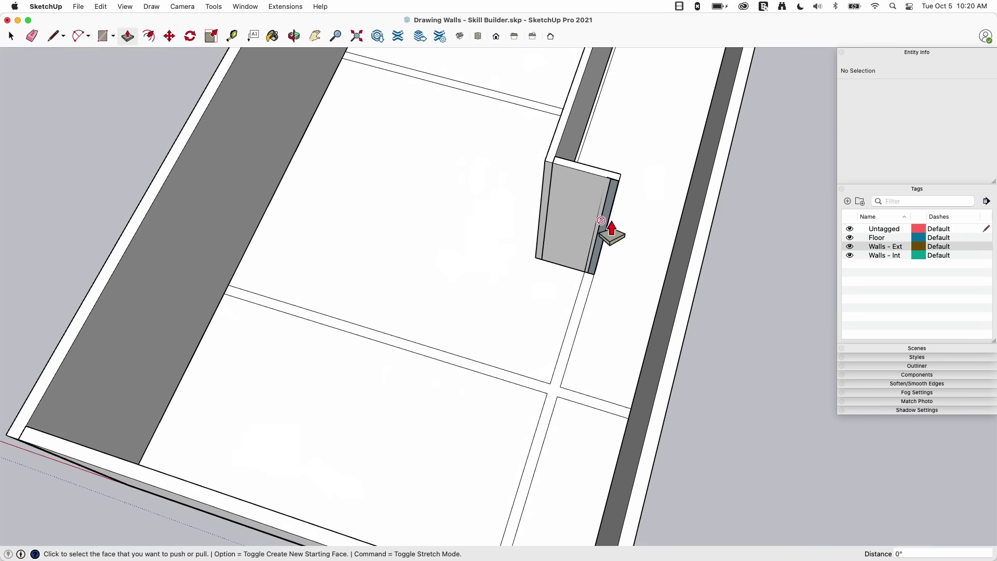
click(606, 221)
scroll(614, 335, down, 5)
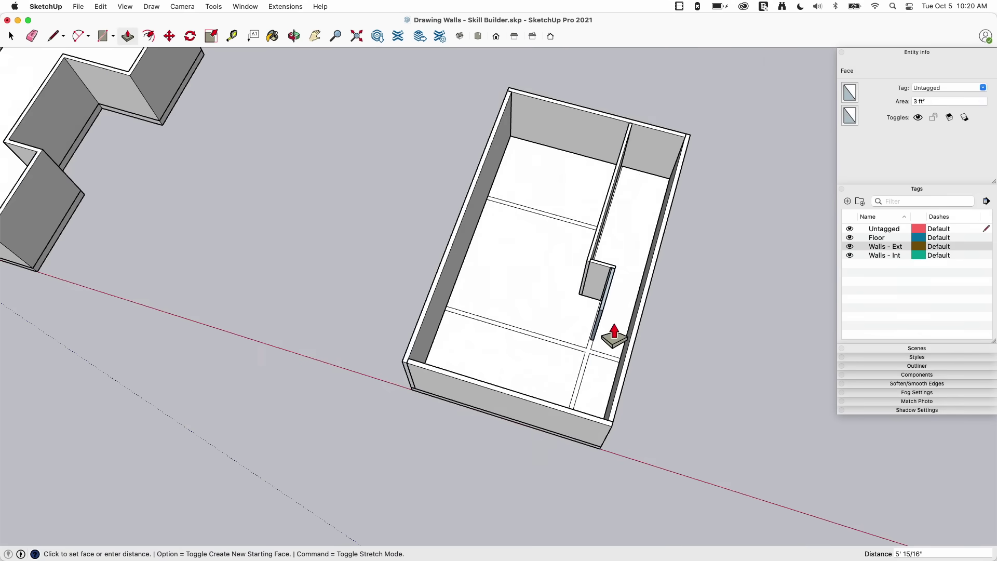
click(605, 427)
Reverse the faces of the newly extruded interior wall and make it a group.
scroll(601, 407, up, 5)
middle_drag(601, 384, 796, 323)
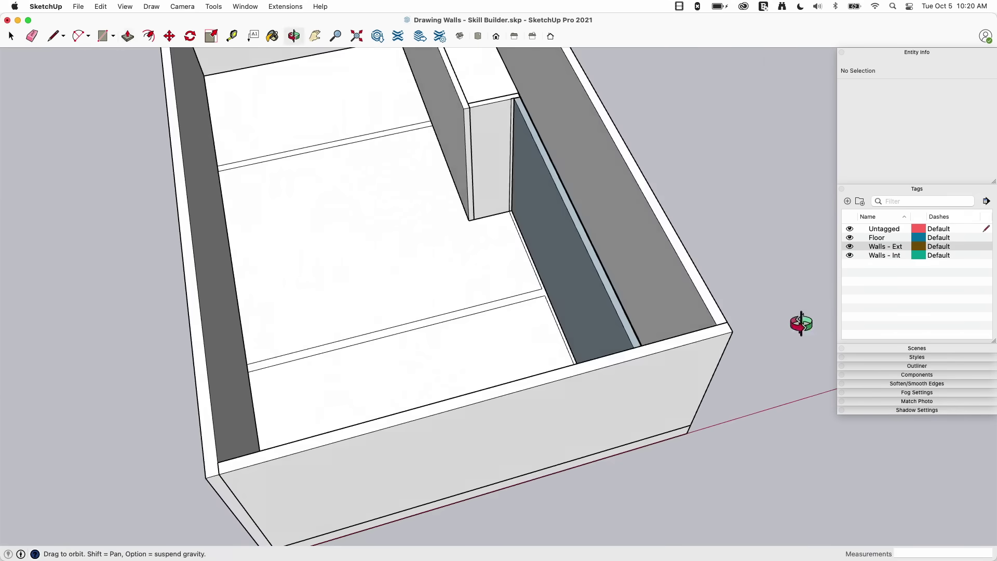
key(space)
right_click(549, 189)
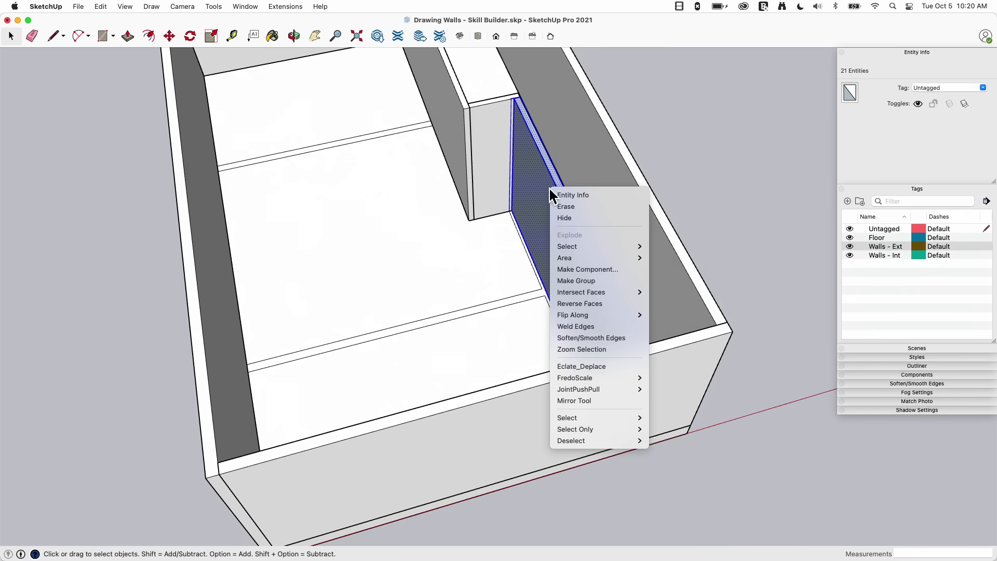
click(598, 303)
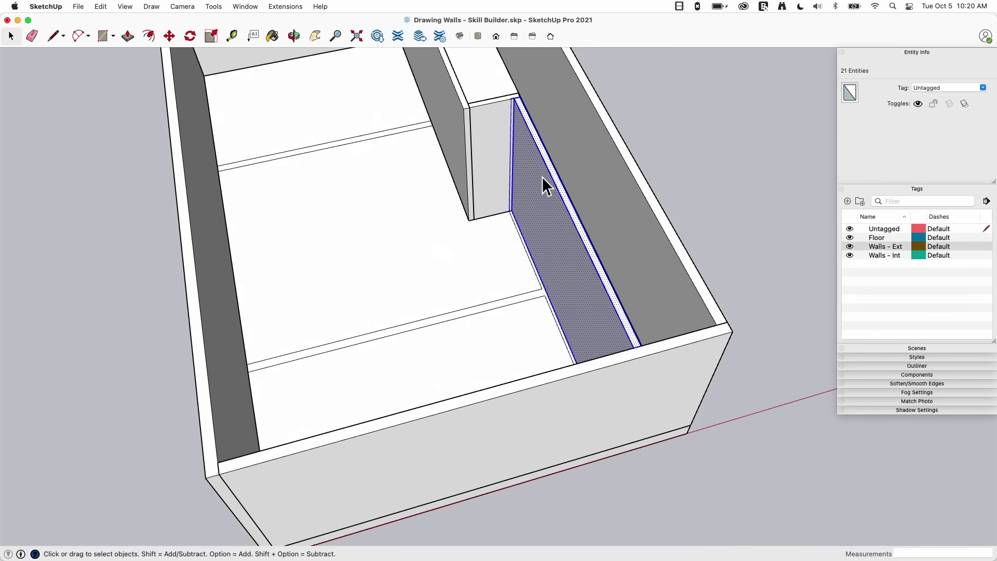
right_click(541, 177)
click(578, 264)
middle_drag(702, 136, 557, 185)
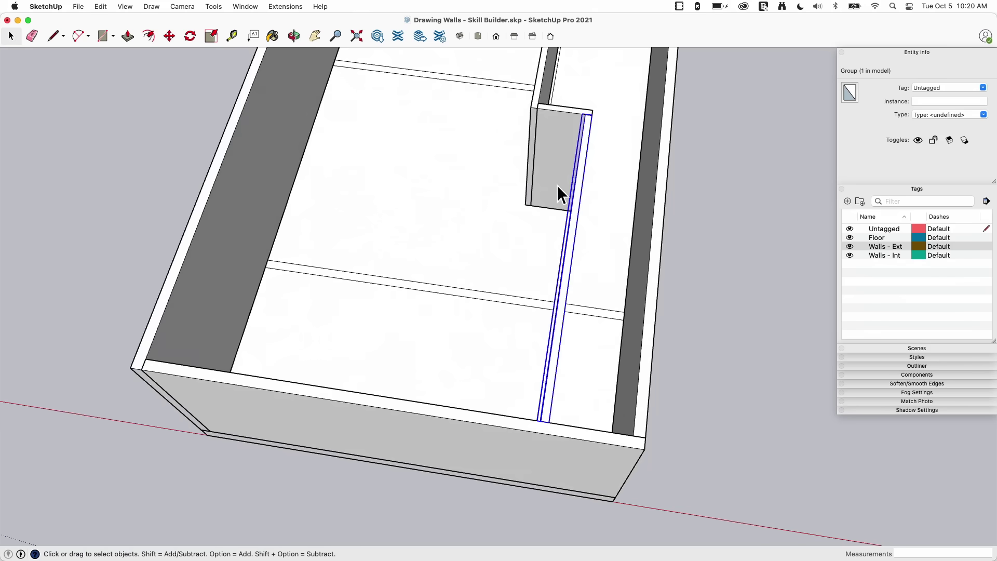
click(731, 160)
Examine the corner where the new interior wall meets the short jog wall, with the new wall's group open.
scroll(618, 136, up, 5)
middle_drag(617, 136, 473, 298)
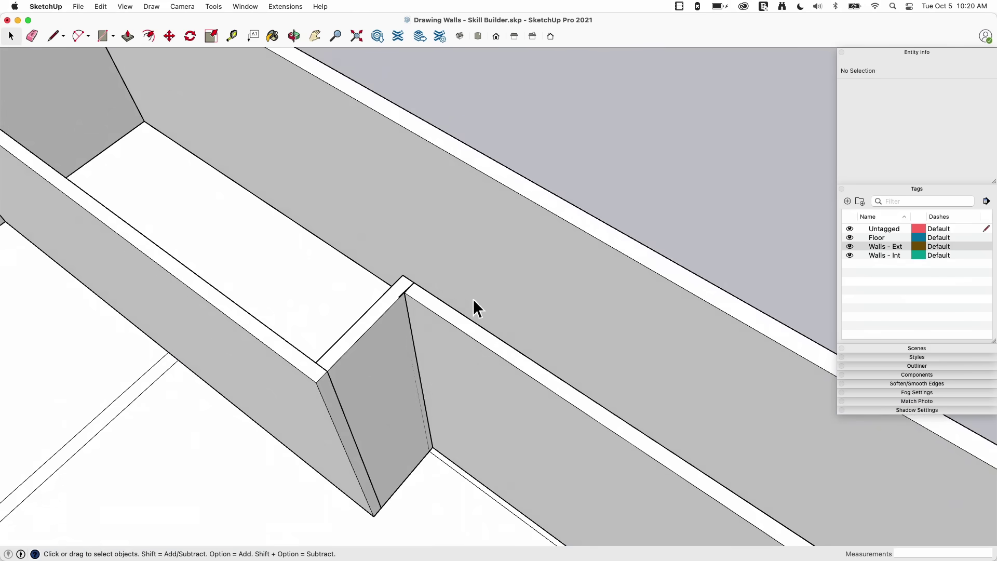
double_click(430, 311)
key(e)
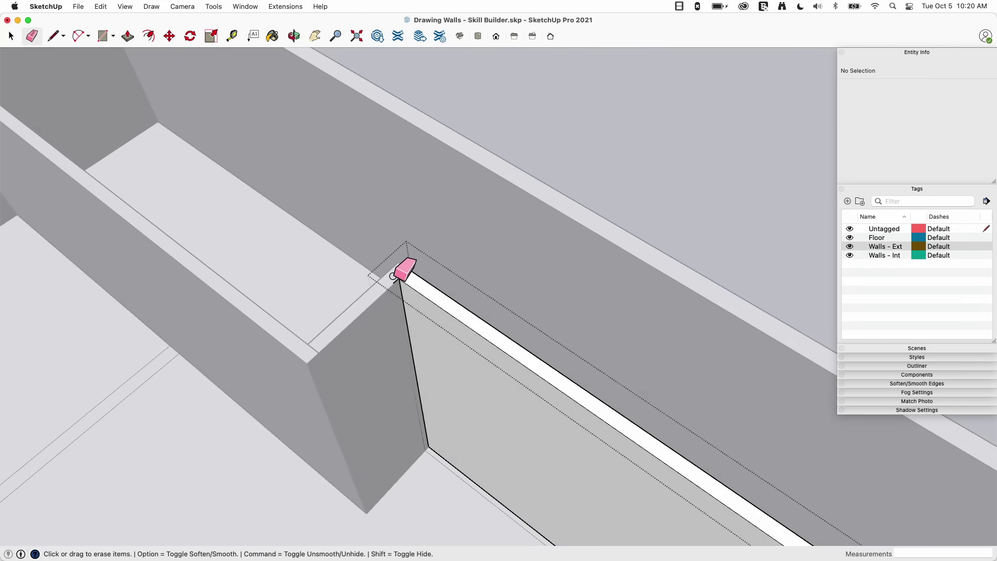
key(Escape)
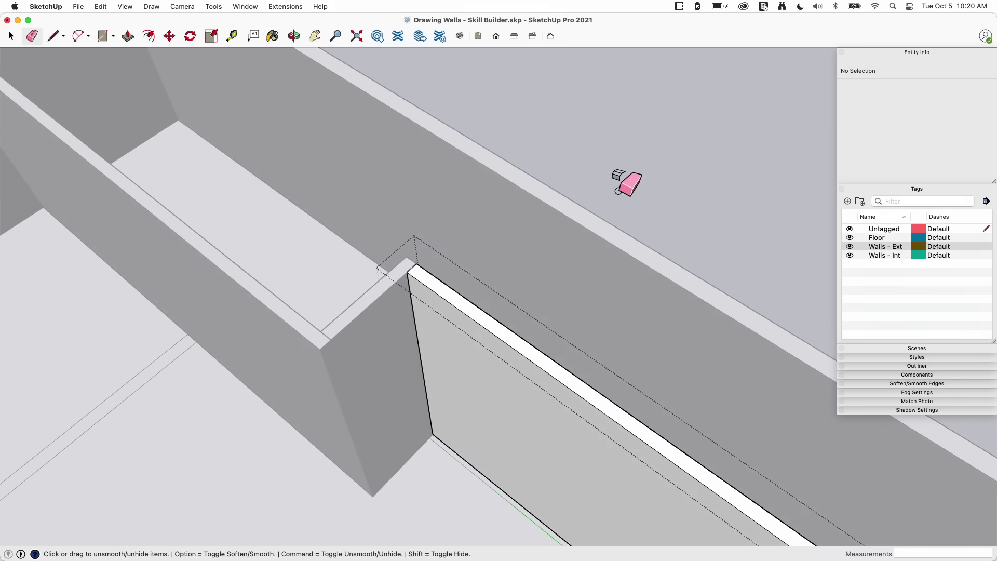
Open the first building's one-piece wall group and try to thicken its end wall by extruding the inner face inward.
key(space)
middle_drag(619, 189, 484, 246)
scroll(605, 268, down, 3)
click(603, 263)
scroll(626, 276, up, 3)
scroll(626, 277, down, 3)
key(super+t)
scroll(608, 267, up, 3)
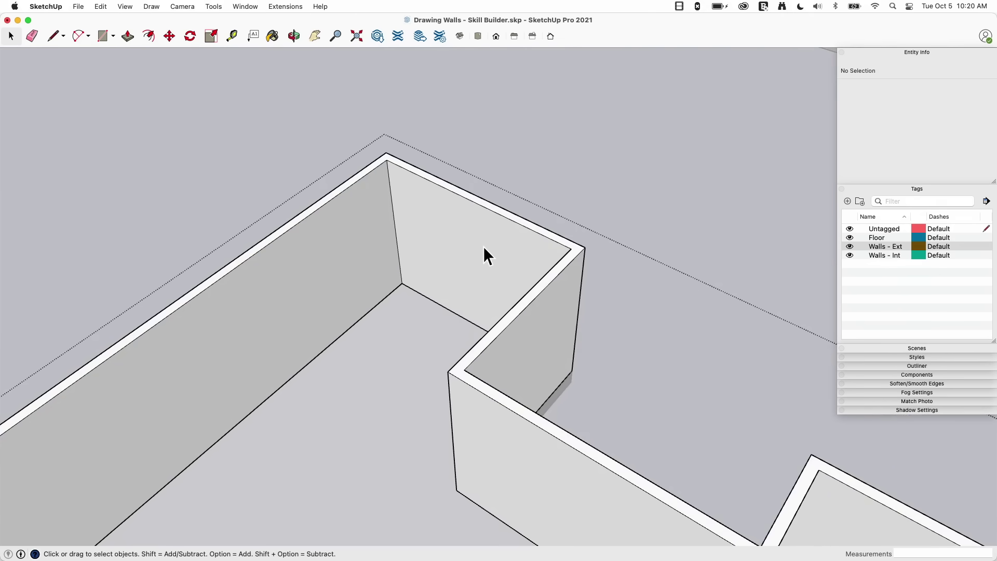
key(p)
click(484, 248)
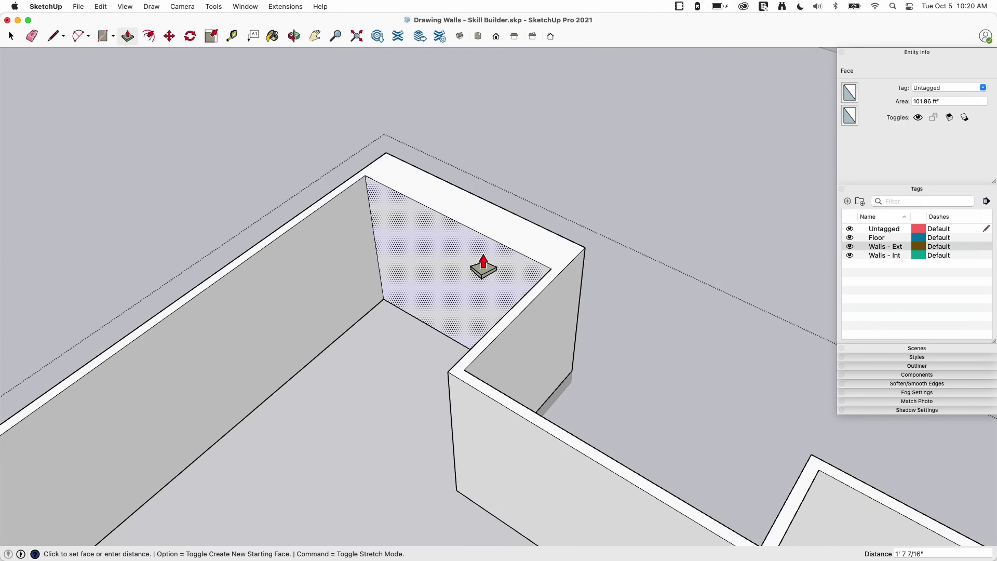
click(478, 274)
Select the faces and edges of the first building's end wall and try to move that wall.
scroll(472, 151, up, 2)
middle_drag(472, 151, 472, 224)
key(space)
drag(452, 91, 590, 459)
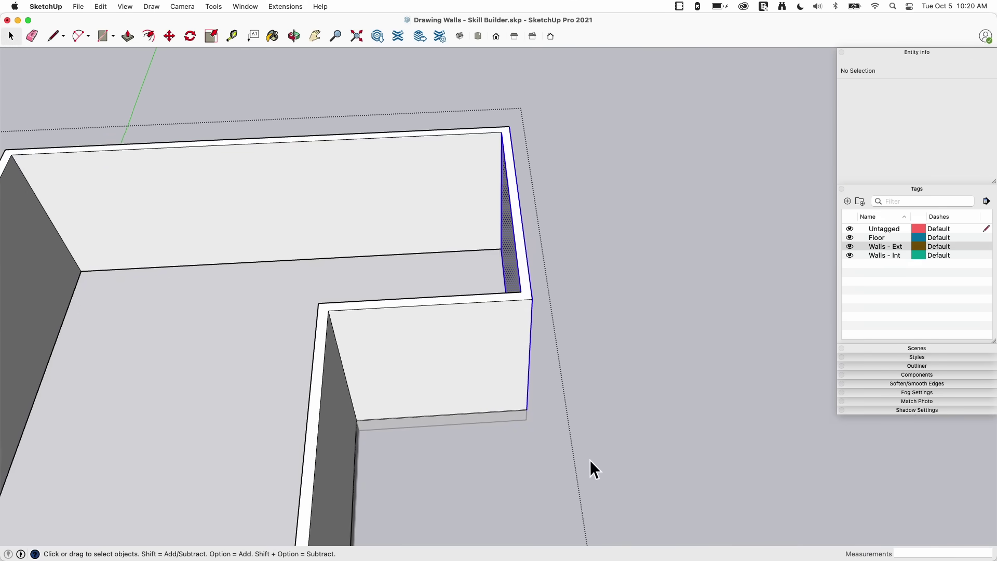
middle_drag(590, 460, 554, 350)
key(m)
click(540, 319)
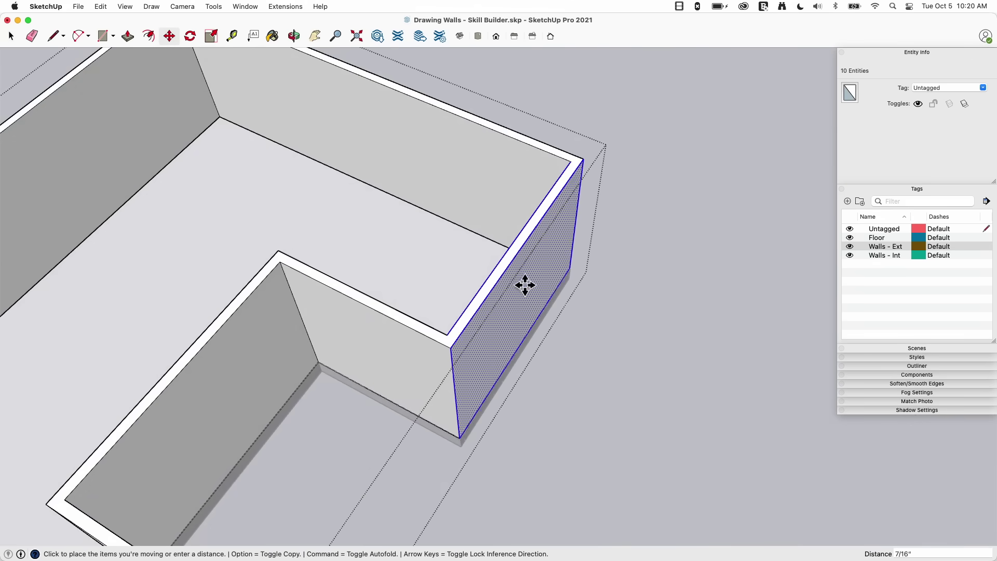
scroll(525, 283, up, 2)
middle_drag(525, 283, 441, 244)
click(492, 260)
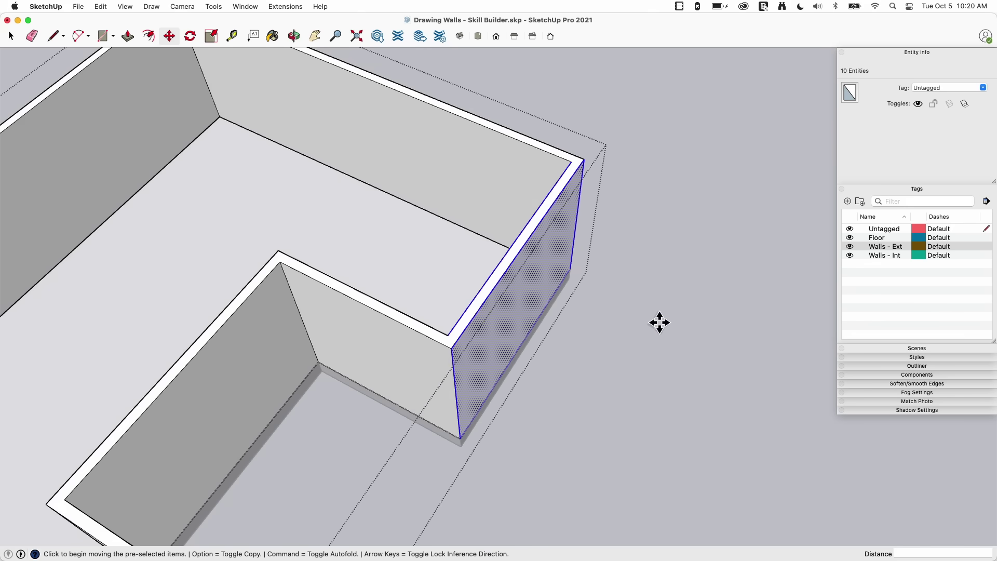
In the second building, move the far interior wall group about 3' 1 5/8" along the far exterior wall, away from the jog wall.
scroll(657, 320, down, 1)
scroll(657, 320, down, 3)
middle_drag(552, 304, 558, 340)
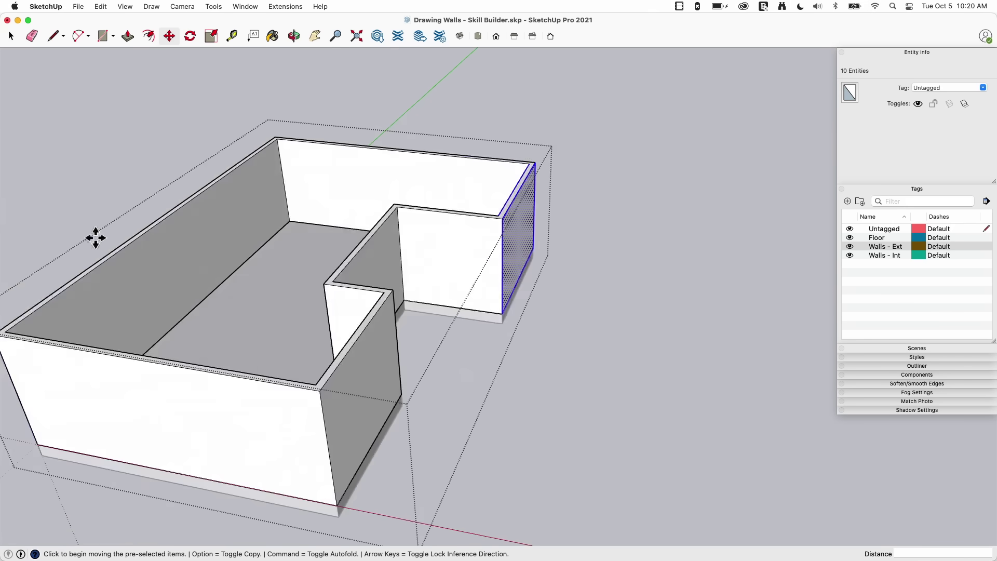
scroll(534, 291, down, 2)
middle_drag(534, 291, 285, 289)
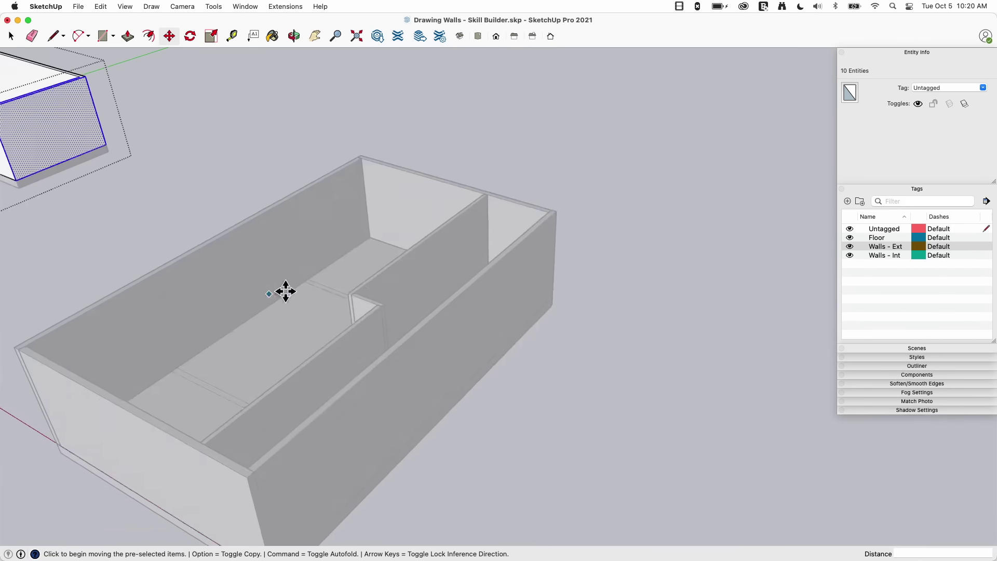
scroll(523, 274, up, 2)
key(space)
click(597, 282)
middle_drag(598, 282, 523, 310)
scroll(523, 310, up, 2)
click(526, 312)
scroll(528, 309, up, 3)
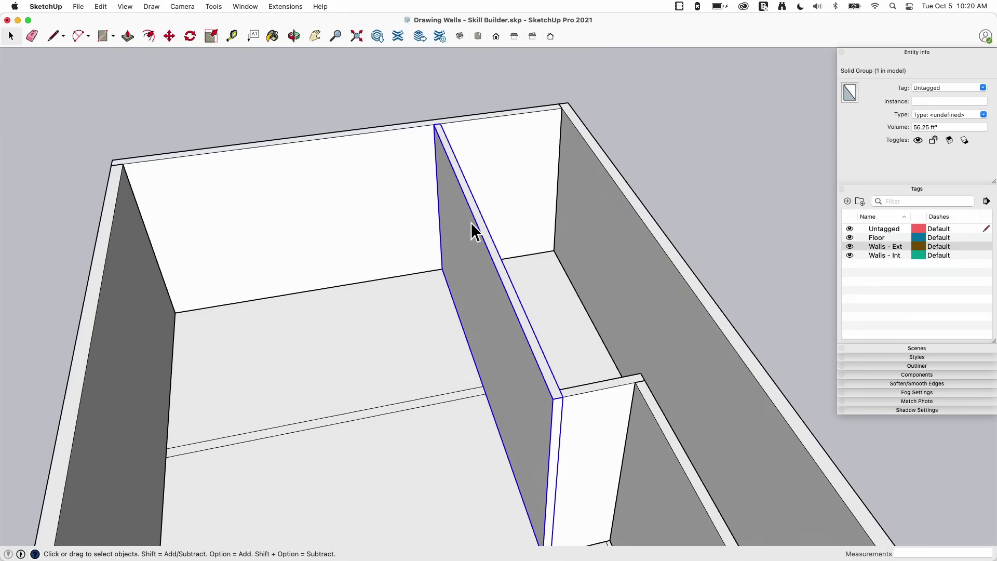
key(m)
click(432, 130)
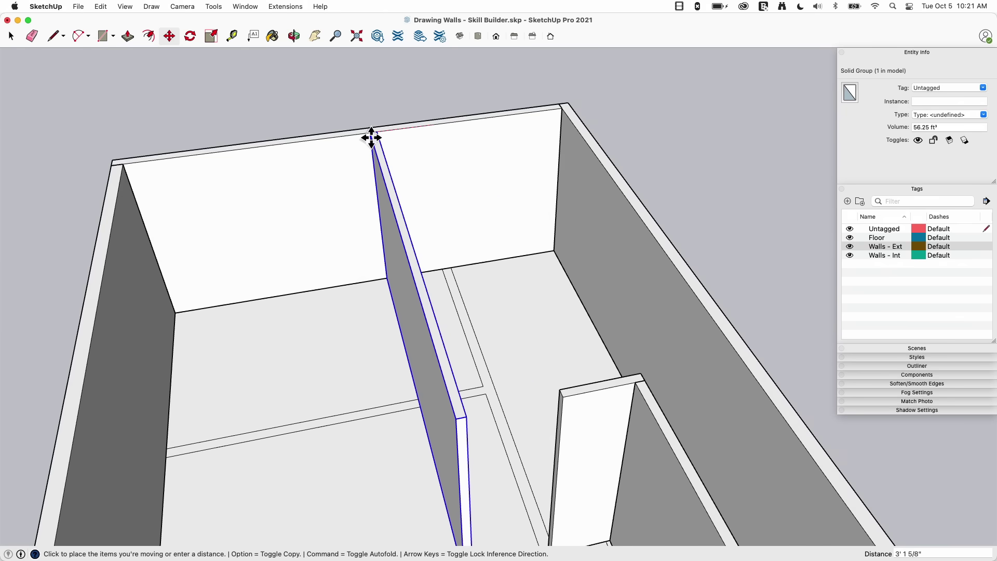
click(372, 133)
middle_drag(525, 216, 610, 326)
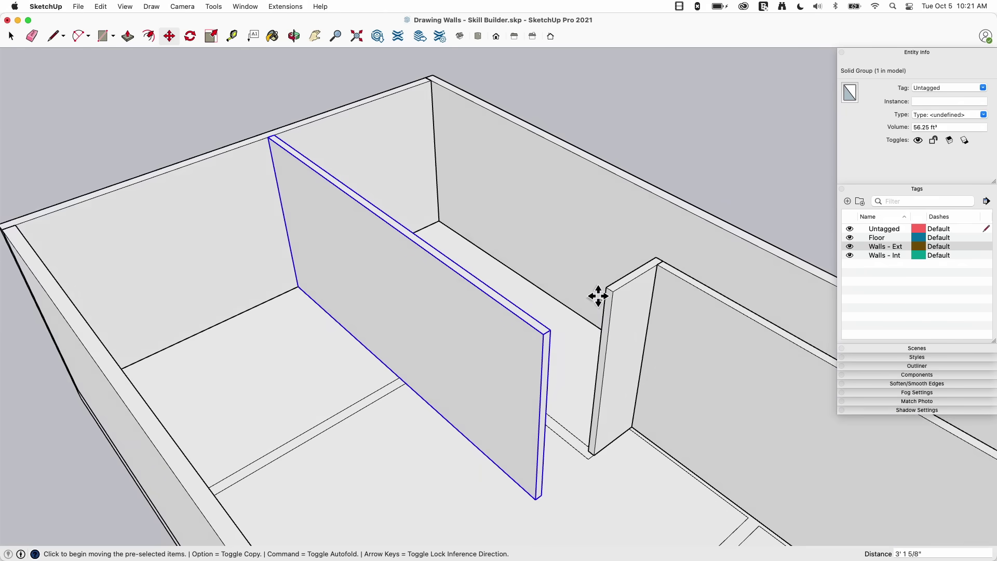
Open the short jog wall group and extrude its free end 3' 1 5/8" to meet the moved interior wall.
key(space)
click(620, 353)
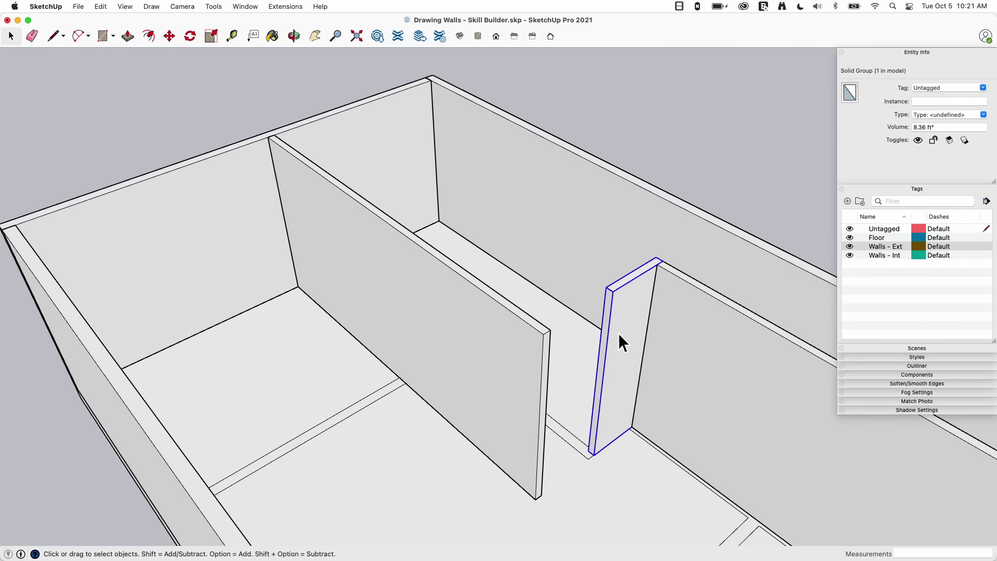
double_click(618, 332)
key(p)
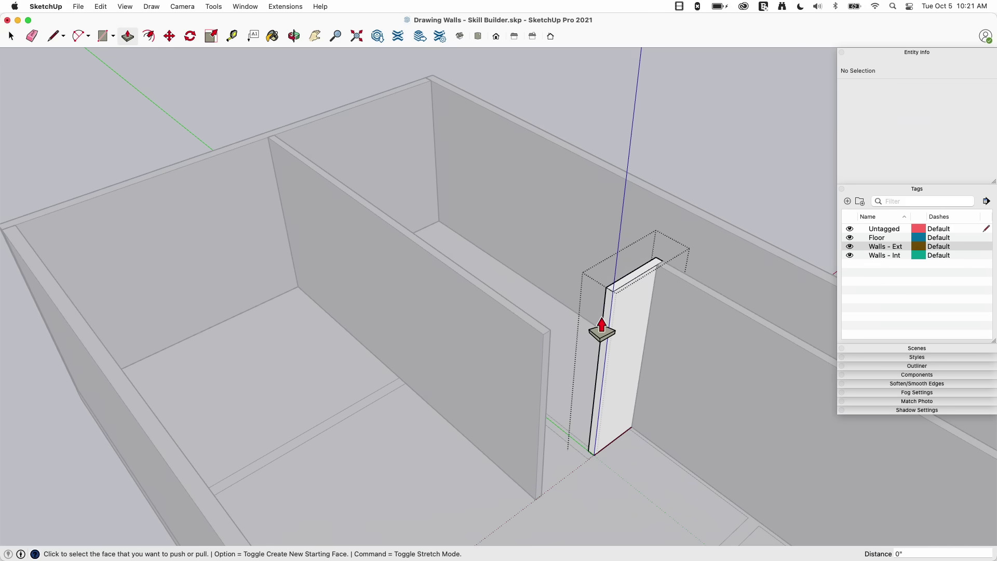
click(607, 325)
click(544, 329)
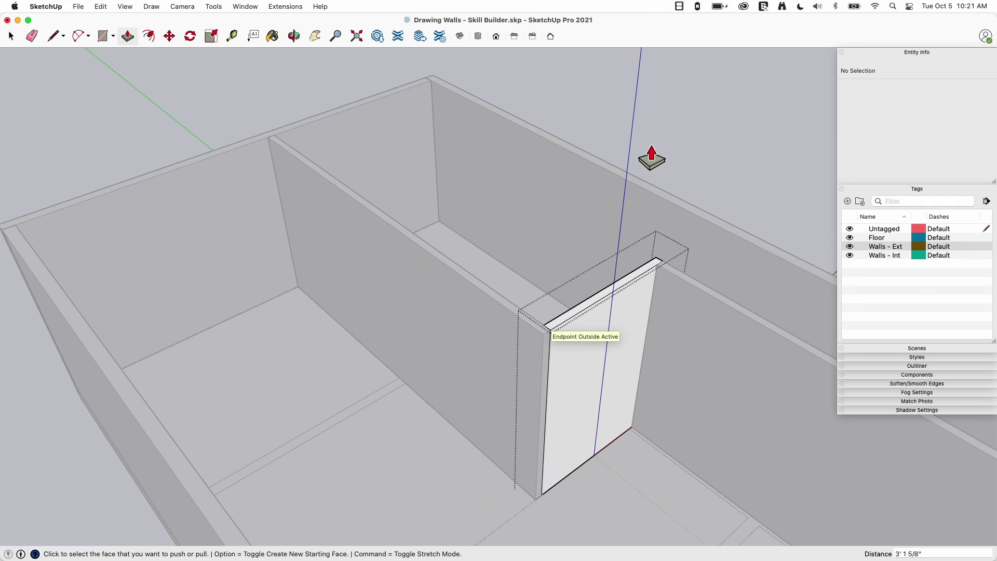
key(space)
click(661, 122)
middle_drag(615, 305, 477, 385)
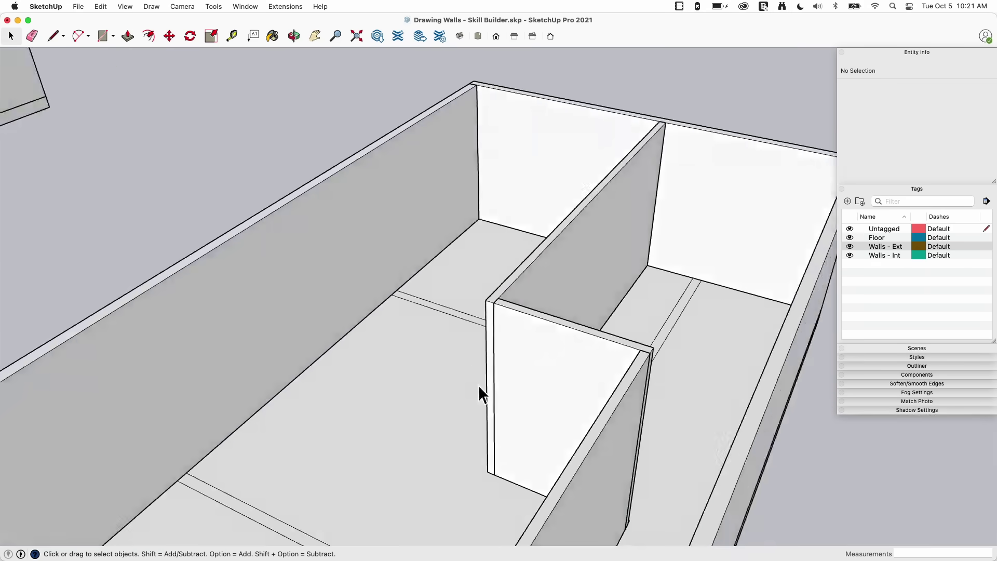
scroll(528, 280, up, 5)
middle_drag(528, 279, 555, 306)
scroll(560, 312, up, 3)
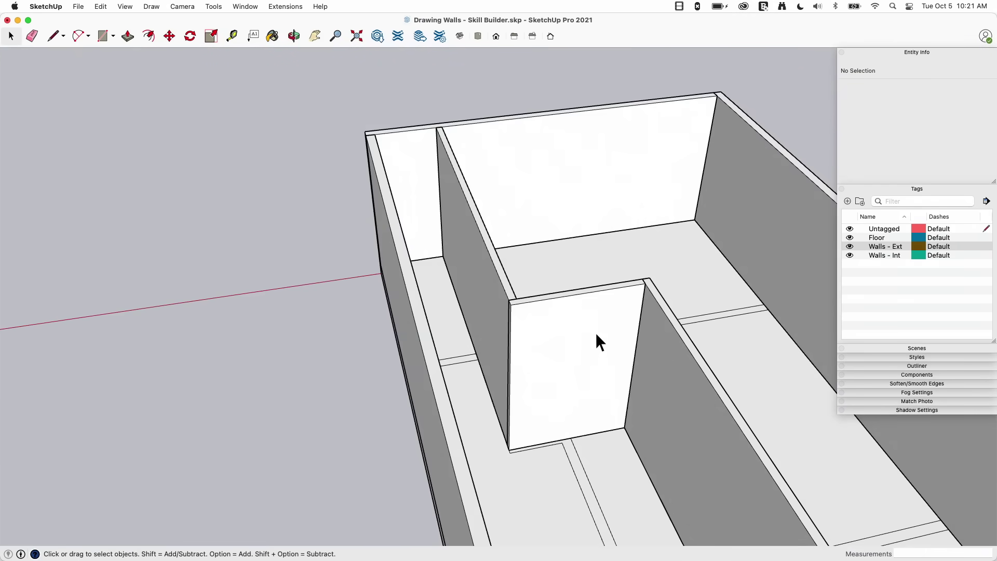
middle_drag(596, 333, 539, 285)
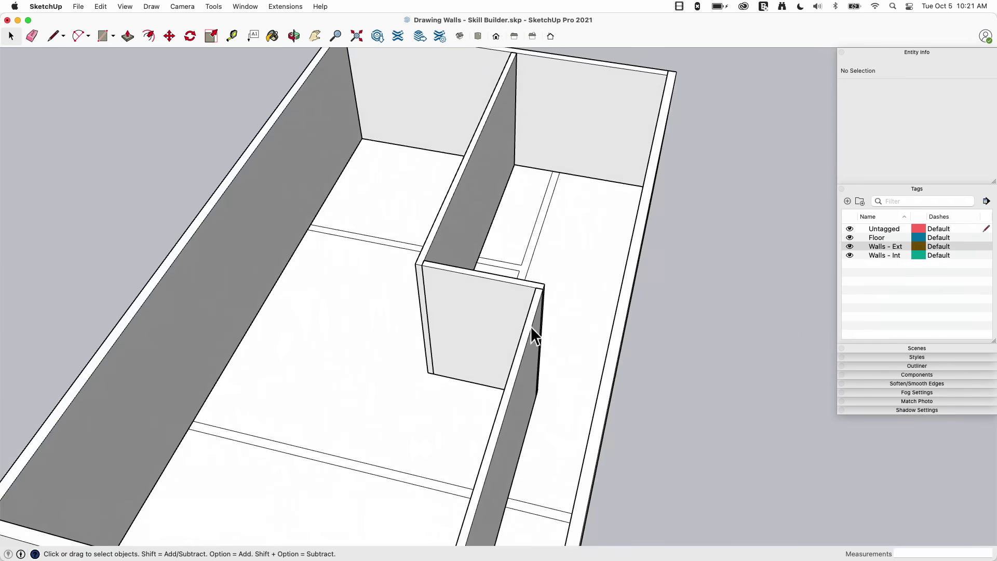
Move the jog wall group about 3' 7 9/16" parallel to the long walls, away from the far interior wall.
middle_drag(531, 326, 502, 312)
click(503, 312)
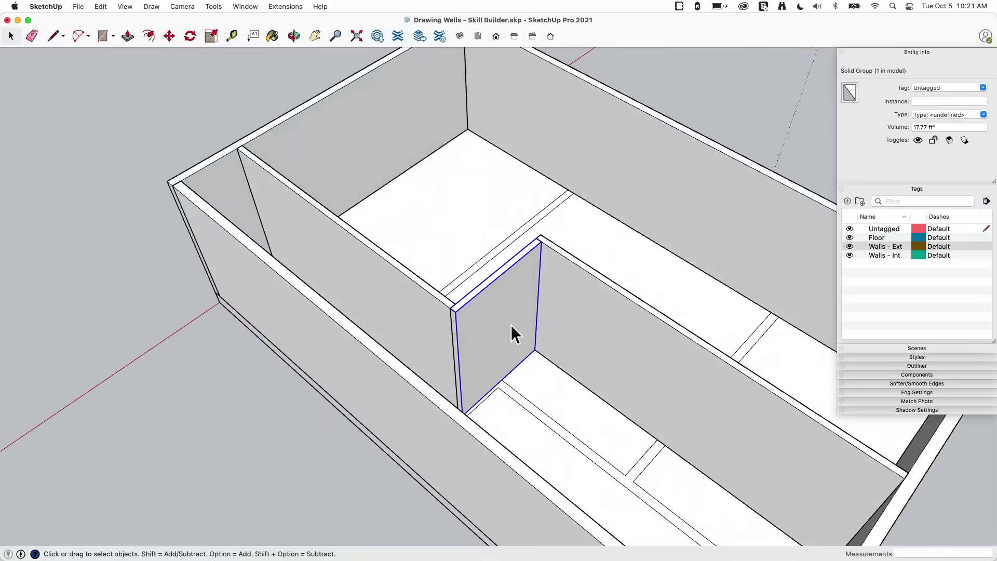
key(m)
click(579, 378)
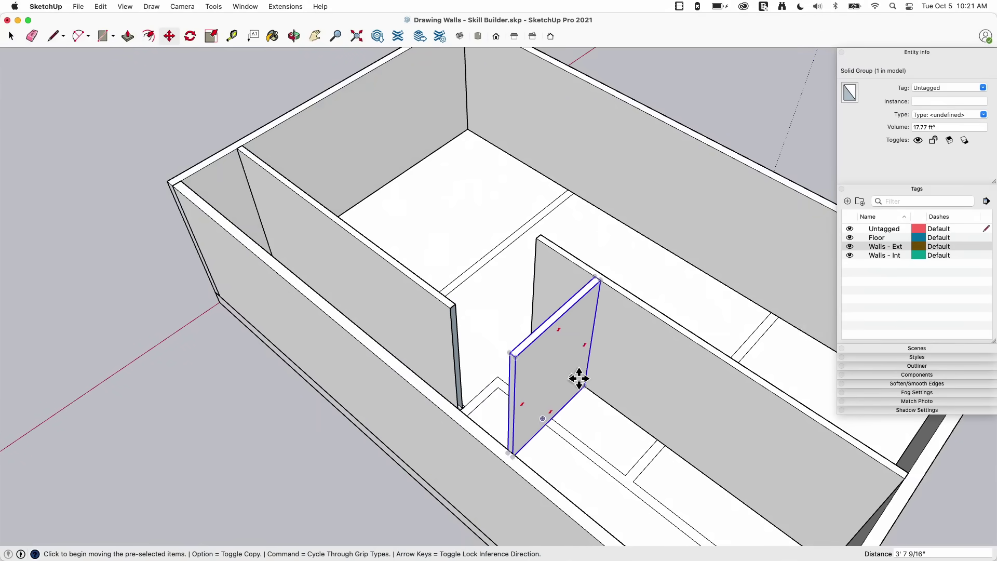
key(space)
Open the far interior wall group, cap its open end with a line, and try to extrude that end to the jog wall.
double_click(441, 335)
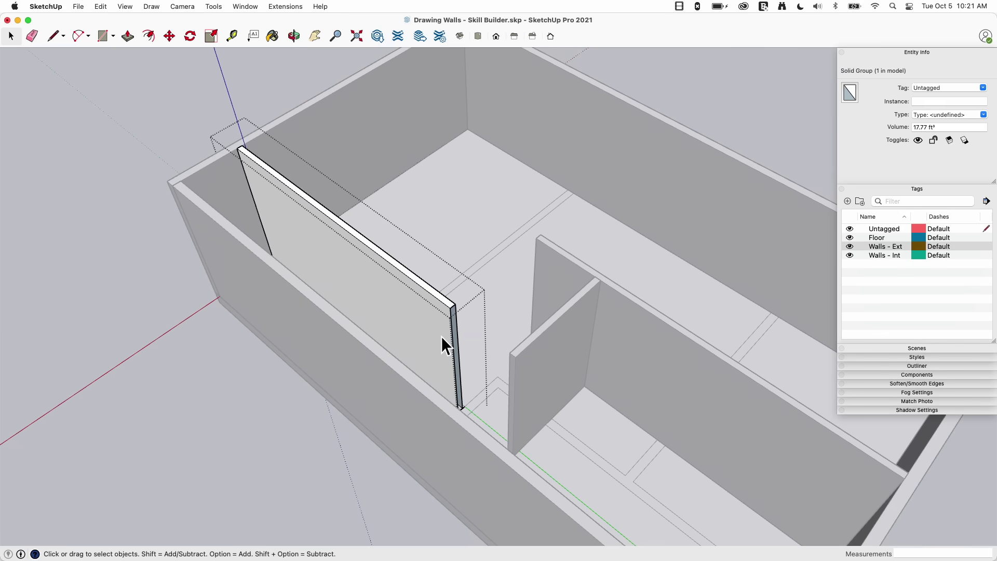
key(l)
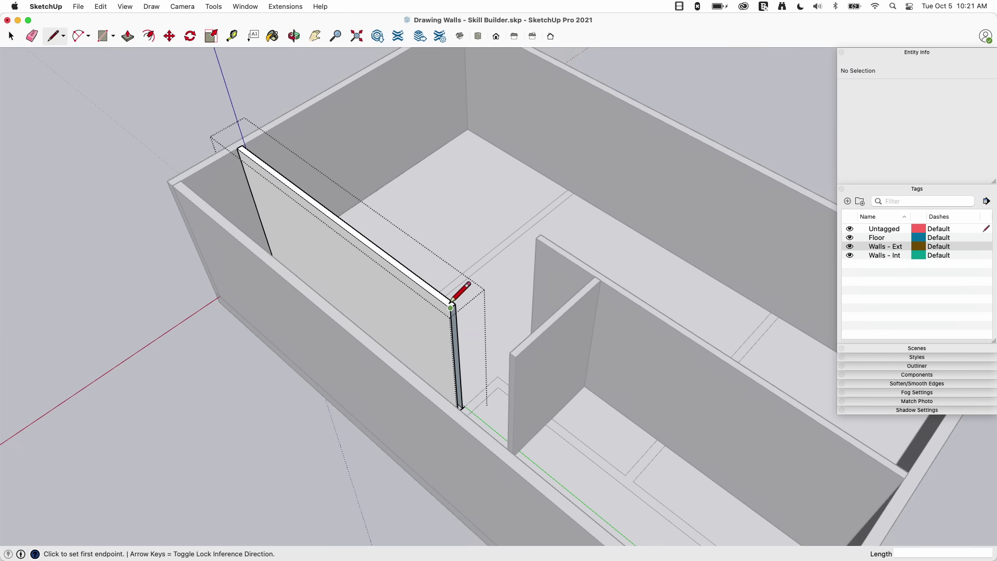
click(456, 304)
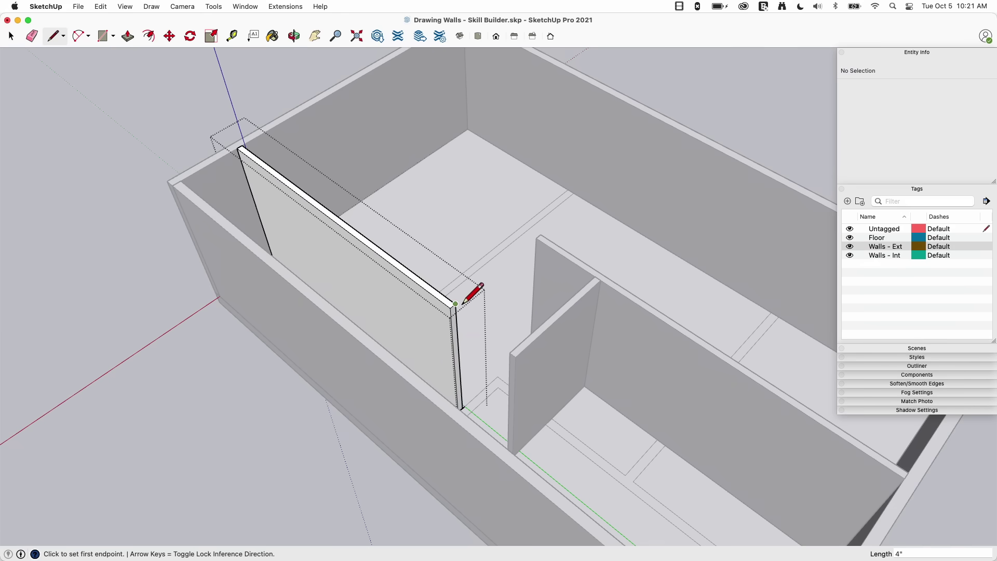
key(p)
click(453, 350)
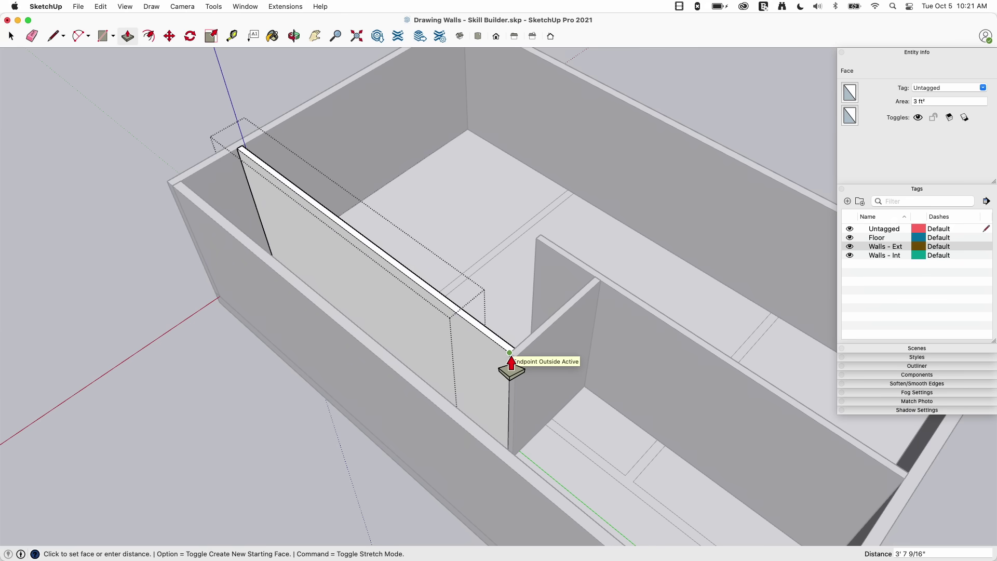
key(Escape)
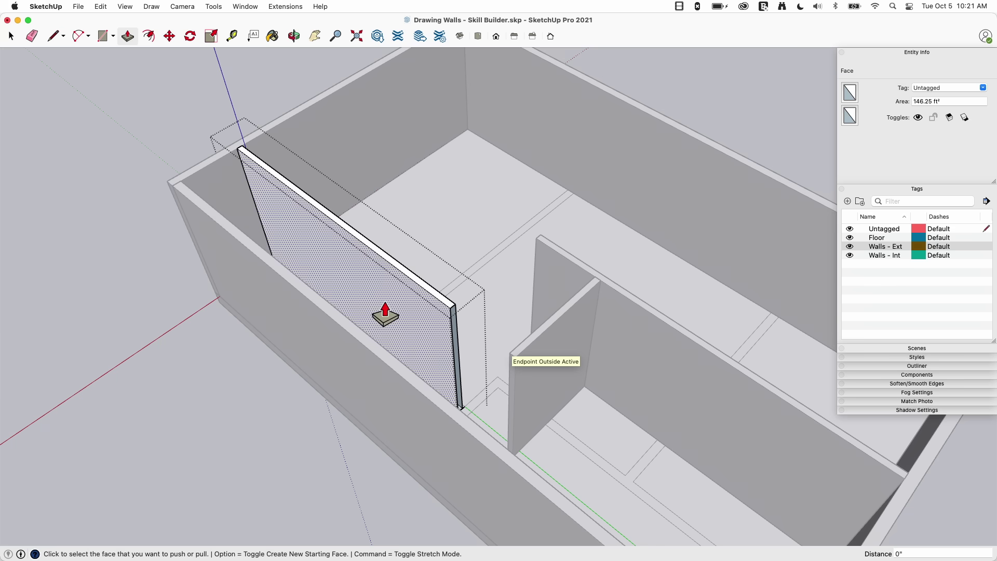
Cap the far interior wall's open end with a line, and cut a rectangular door opening through its 4" thickness down to the floor.
key(l)
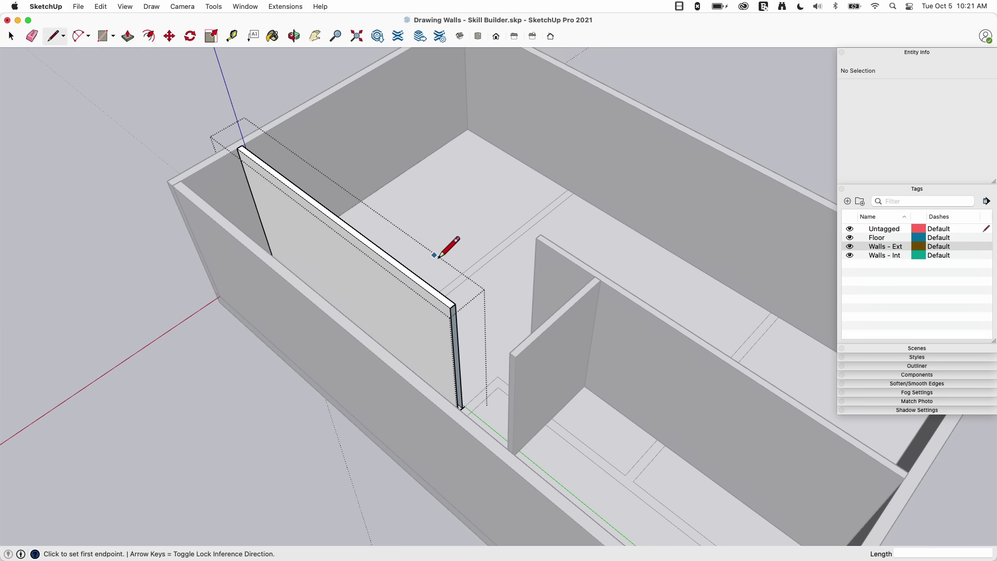
click(455, 303)
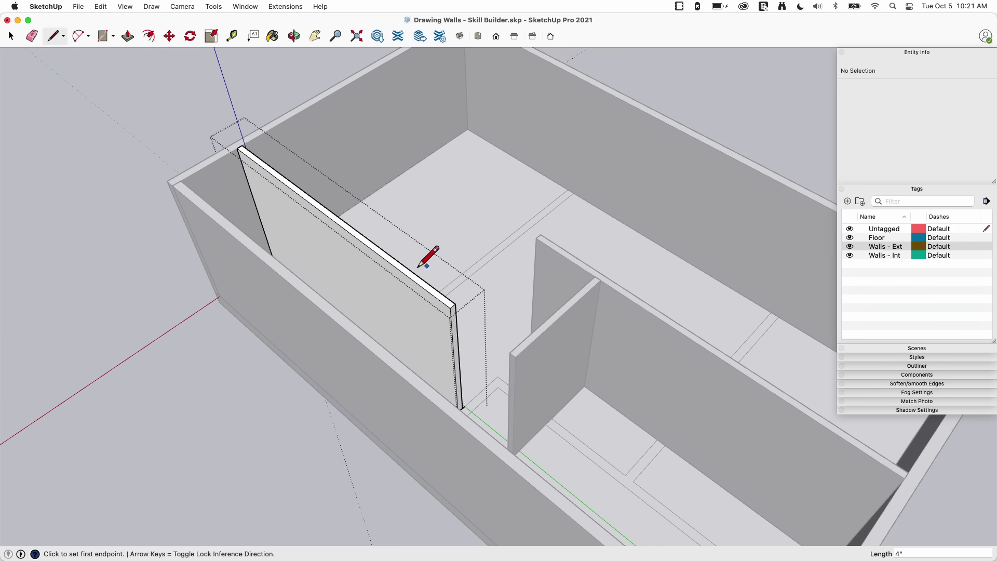
key(r)
middle_drag(427, 265, 327, 312)
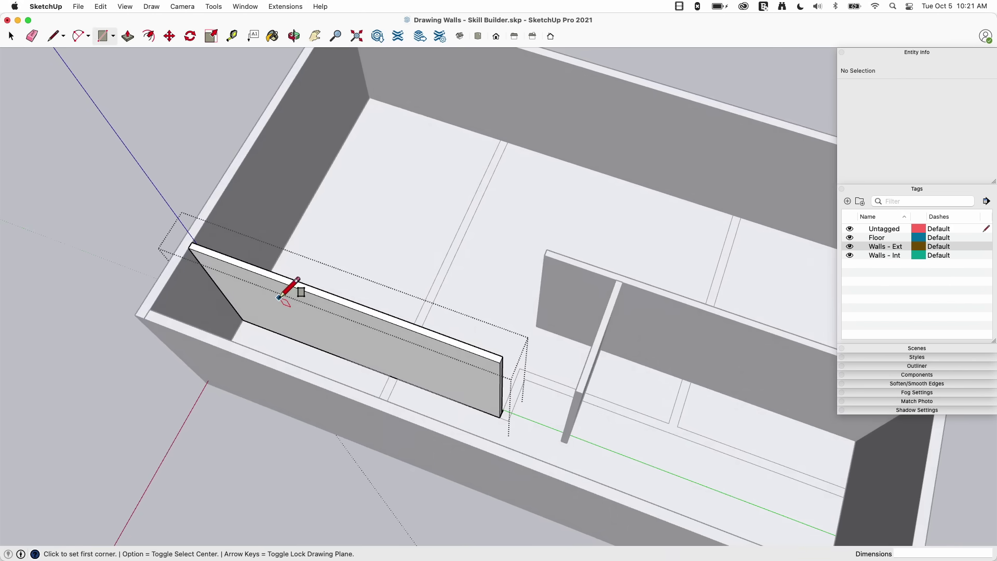
click(295, 312)
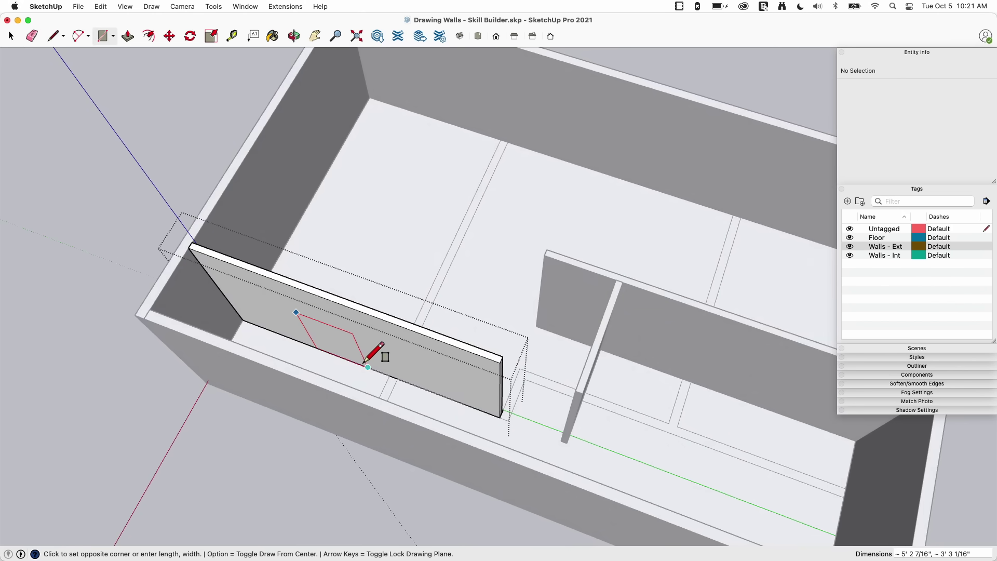
key(p)
click(330, 349)
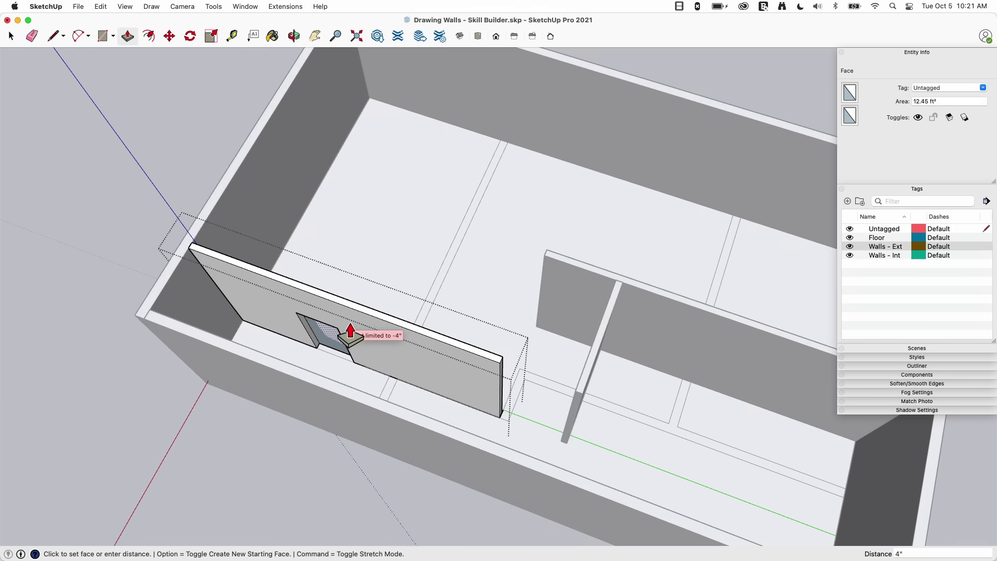
click(506, 366)
Try to extrude the far interior wall's end face toward the jog wall, and close the wall's group.
middle_drag(505, 370, 474, 390)
click(459, 361)
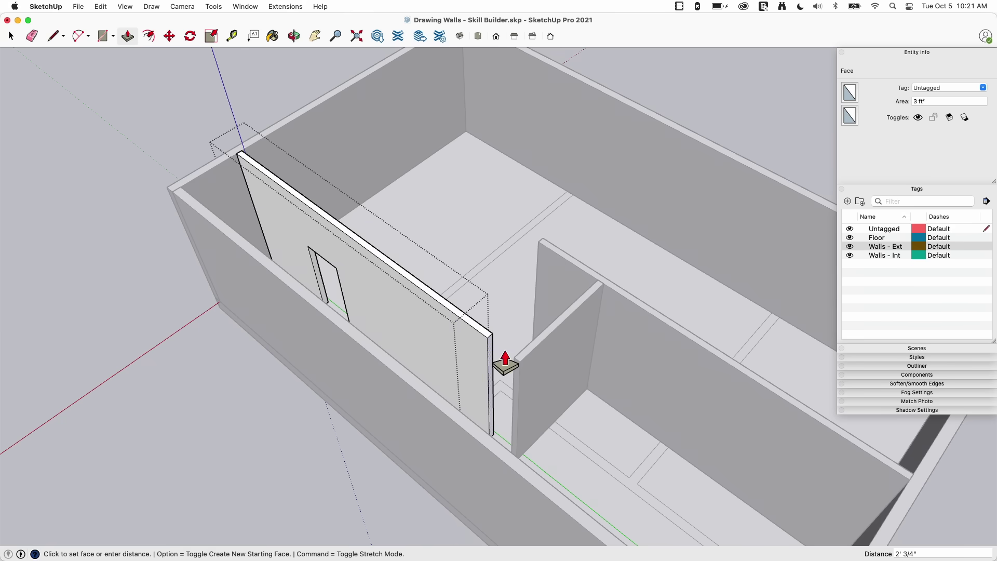
key(Escape)
key(space)
middle_drag(432, 210, 416, 235)
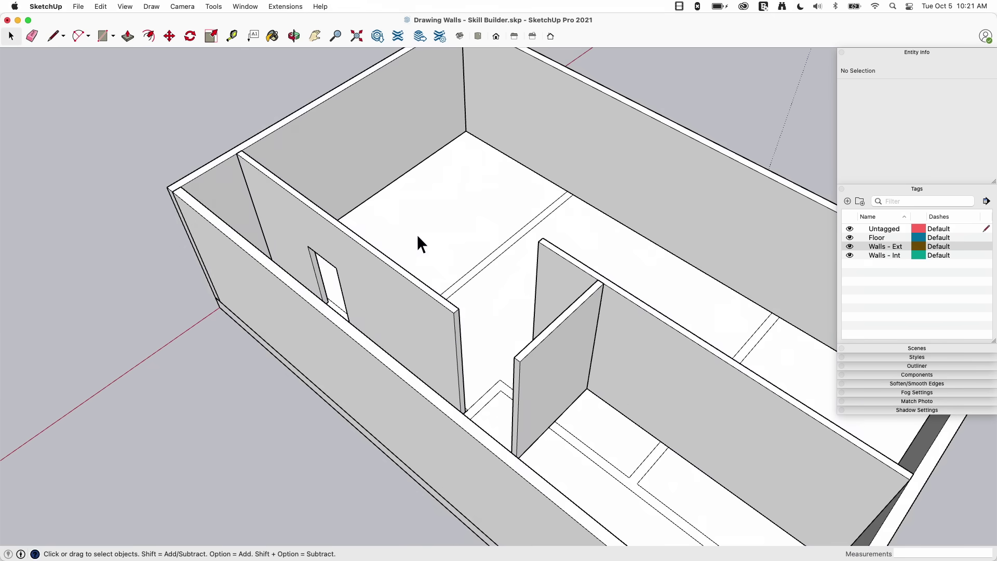
Try to stretch the interior wall group with the door opening along the green axis to the jog wall, using Scale.
click(409, 275)
key(o)
drag(454, 330, 523, 240)
key(space)
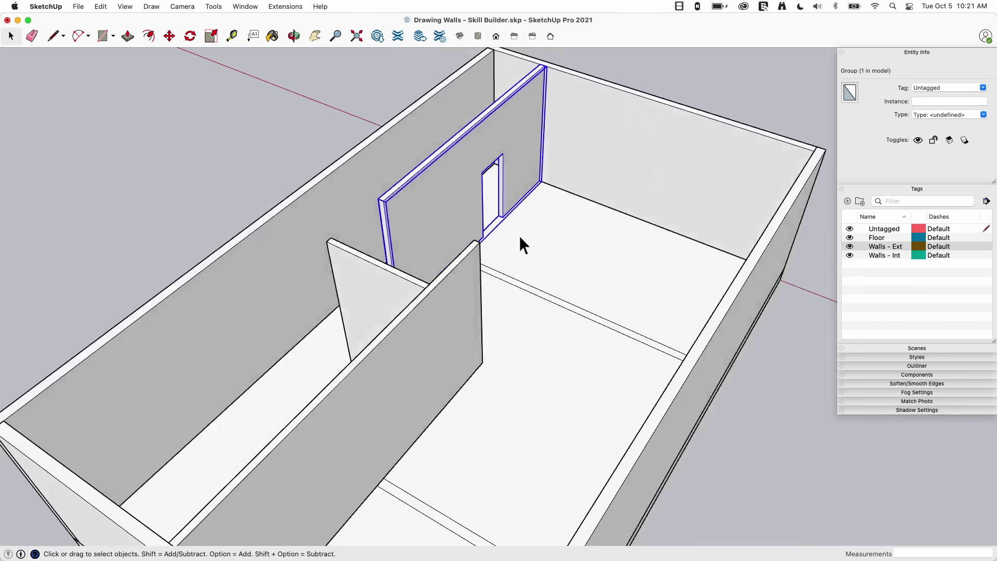
middle_drag(523, 240, 338, 306)
middle_drag(456, 268, 426, 306)
key(s)
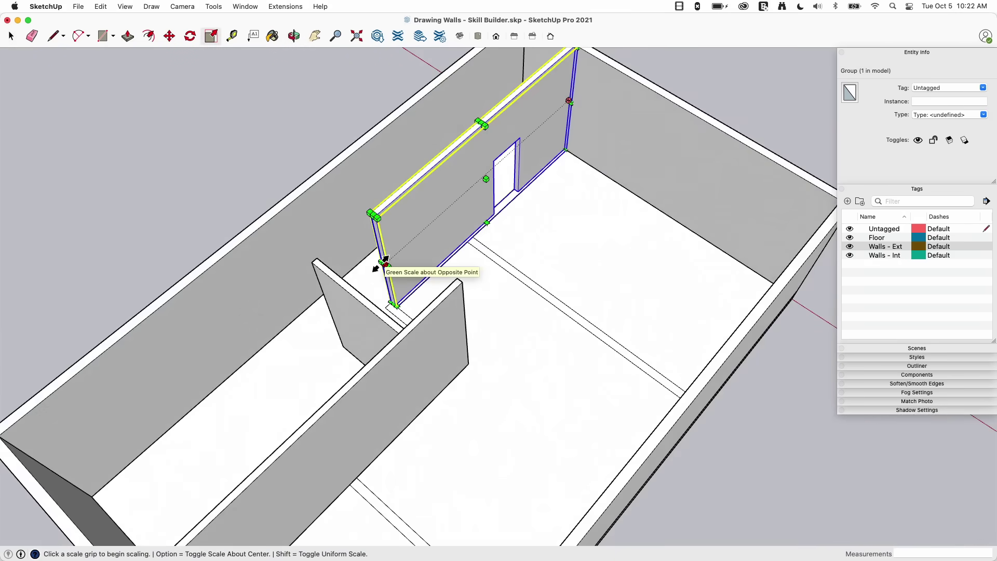
click(385, 262)
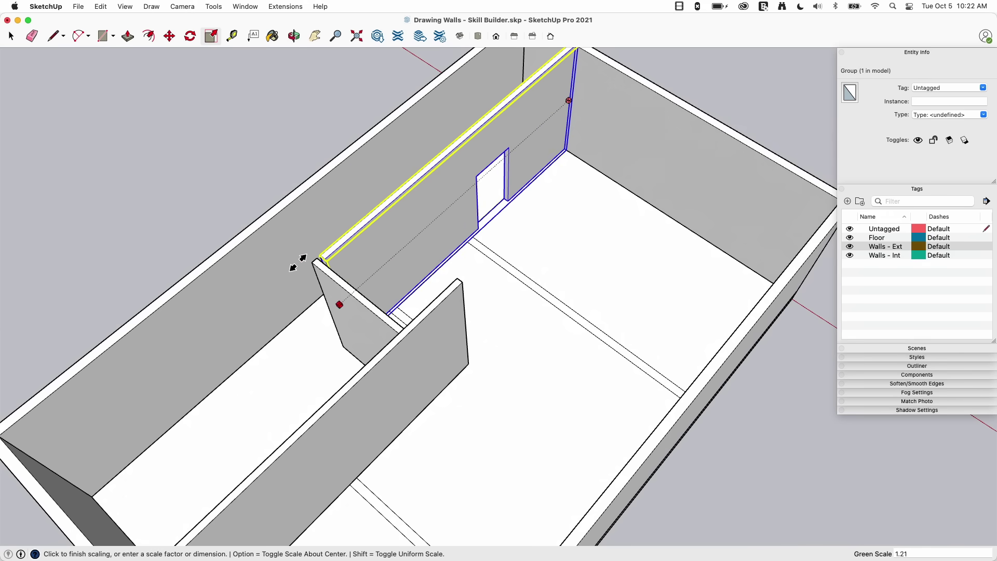
click(456, 217)
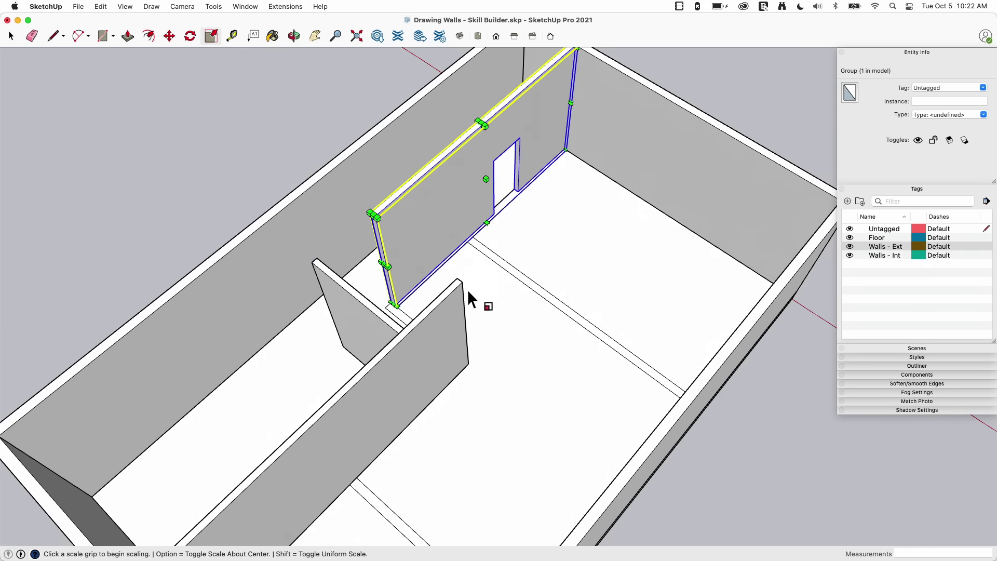
Open the interior wall group with the door opening, and extrude its end face to meet the jog wall.
middle_drag(474, 301, 613, 254)
key(space)
double_click(400, 255)
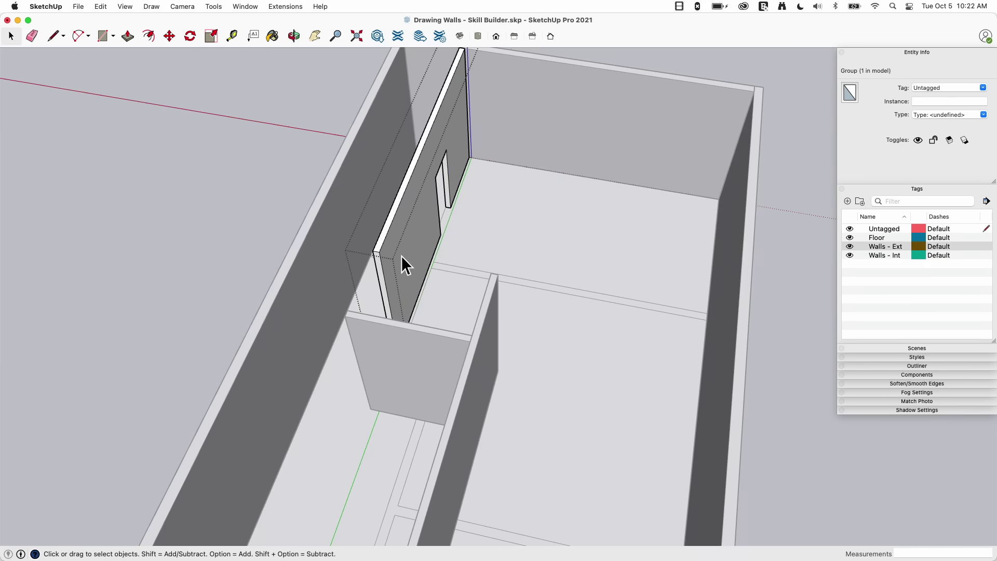
key(p)
click(382, 274)
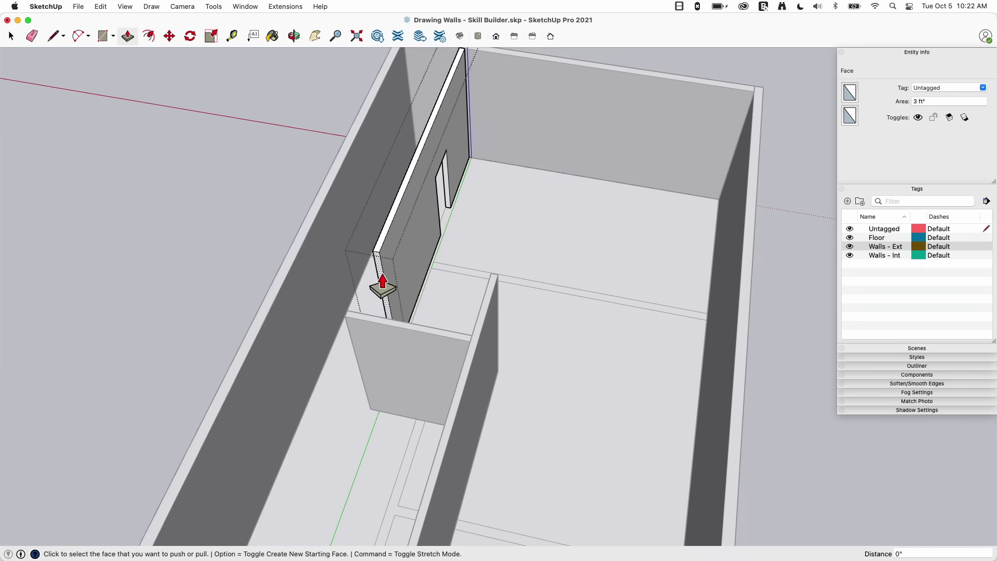
click(348, 318)
middle_drag(574, 363, 334, 318)
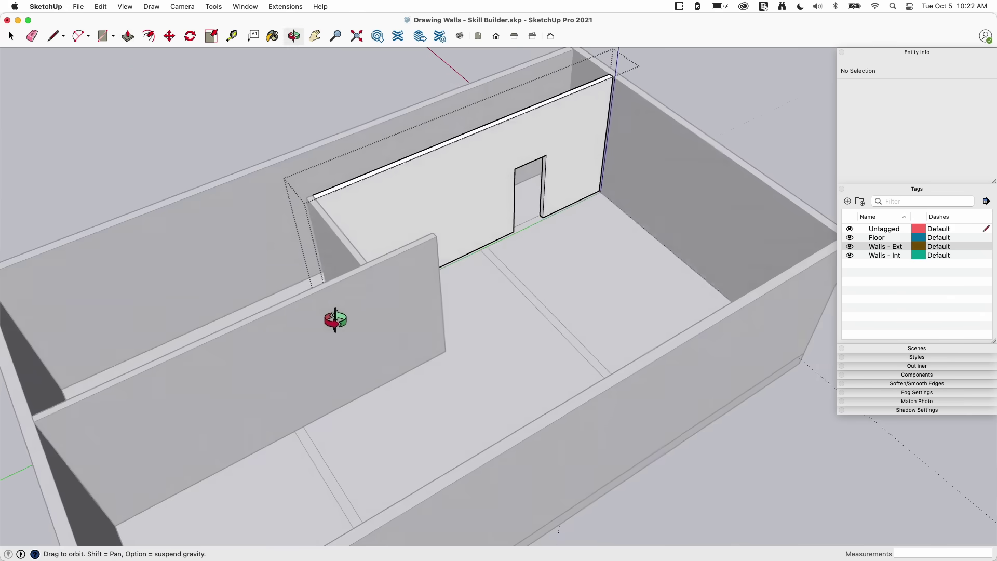
Push the end face of the interior wall without an opening back 3' 7 9/16" flush with the jog wall, and close its group.
middle_drag(403, 330, 378, 219)
scroll(421, 192, up, 3)
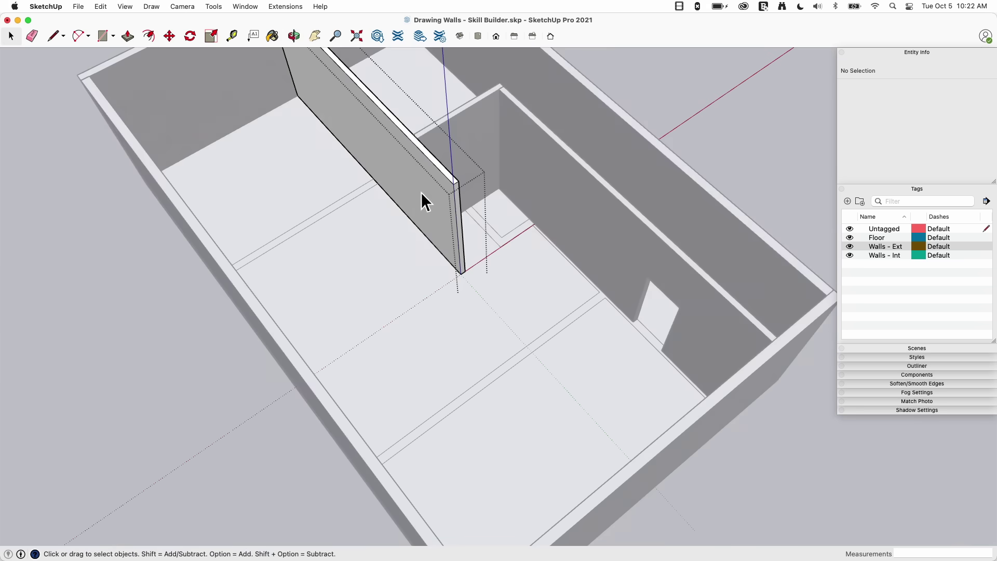
key(p)
click(459, 213)
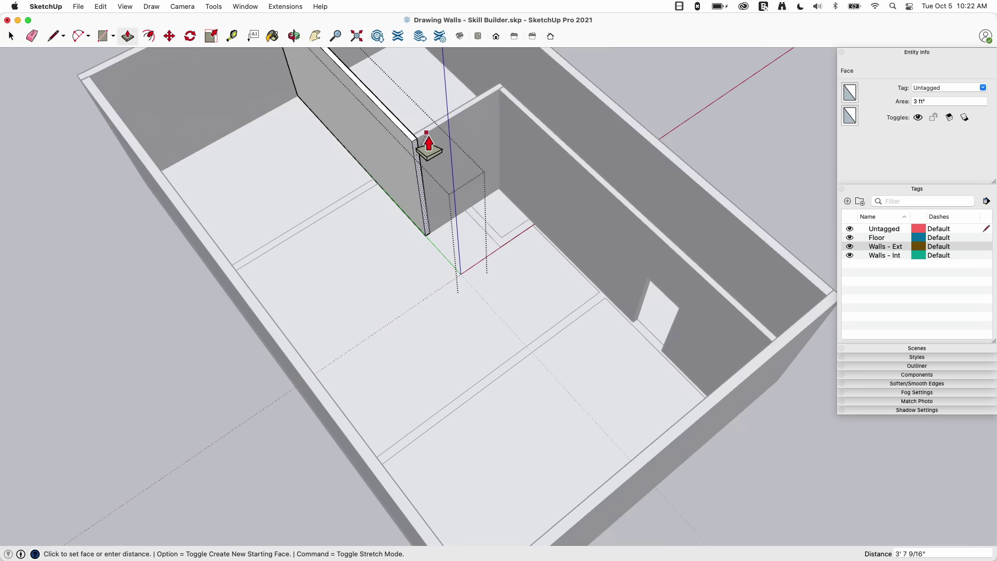
click(489, 267)
key(space)
key(super+shift+e)
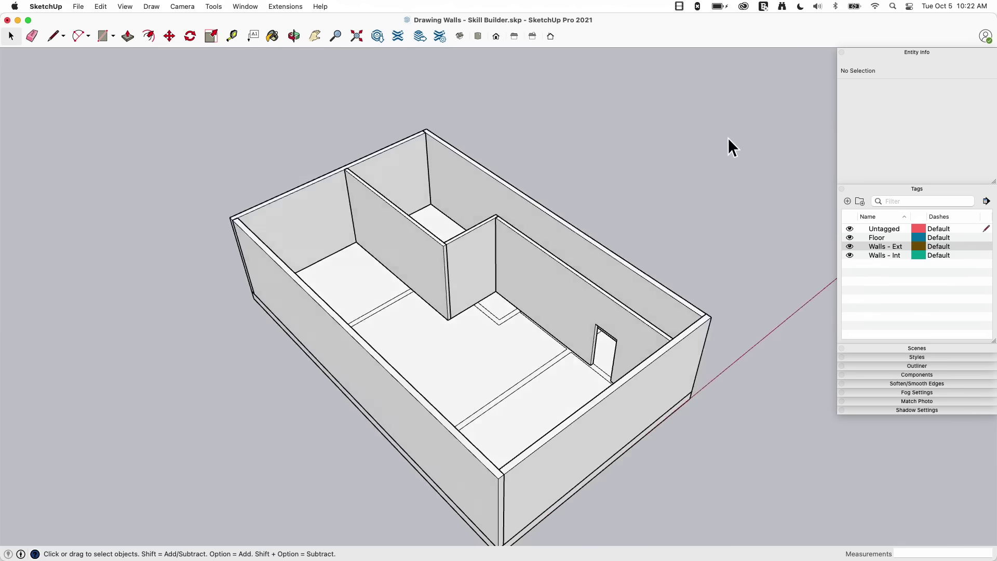
Assign the Walls - Int tag to all three interior wall groups together.
scroll(472, 216, up, 2)
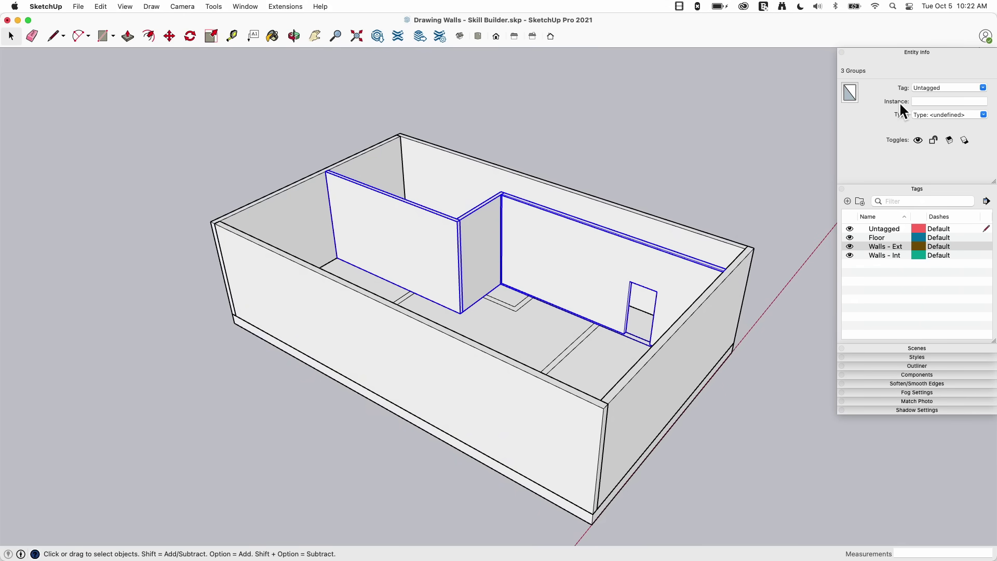
click(982, 88)
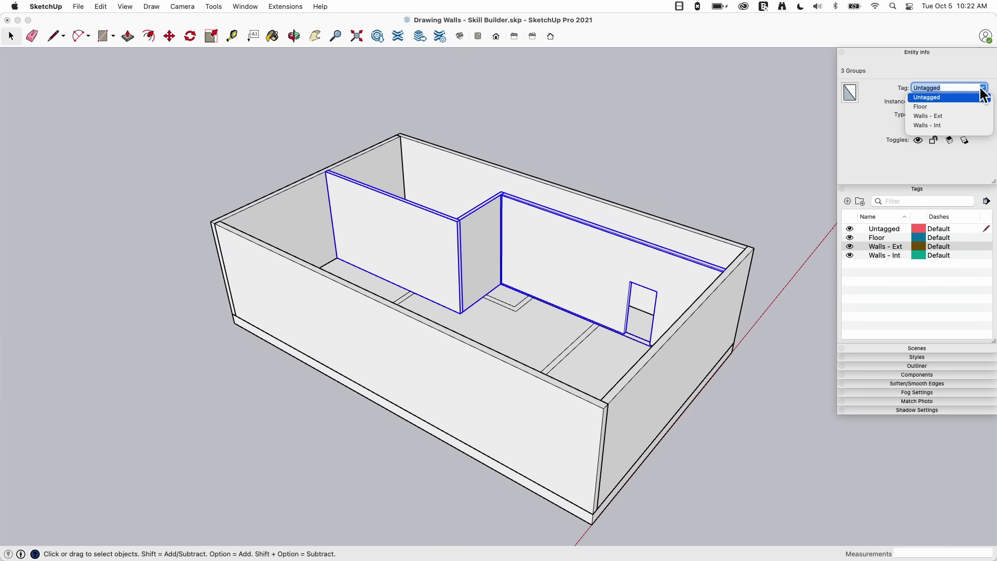
click(931, 125)
Hide and show the Walls - Int tag, and do the same with the Walls - Ext tag, to check the tagging.
middle_drag(671, 129, 848, 258)
click(849, 255)
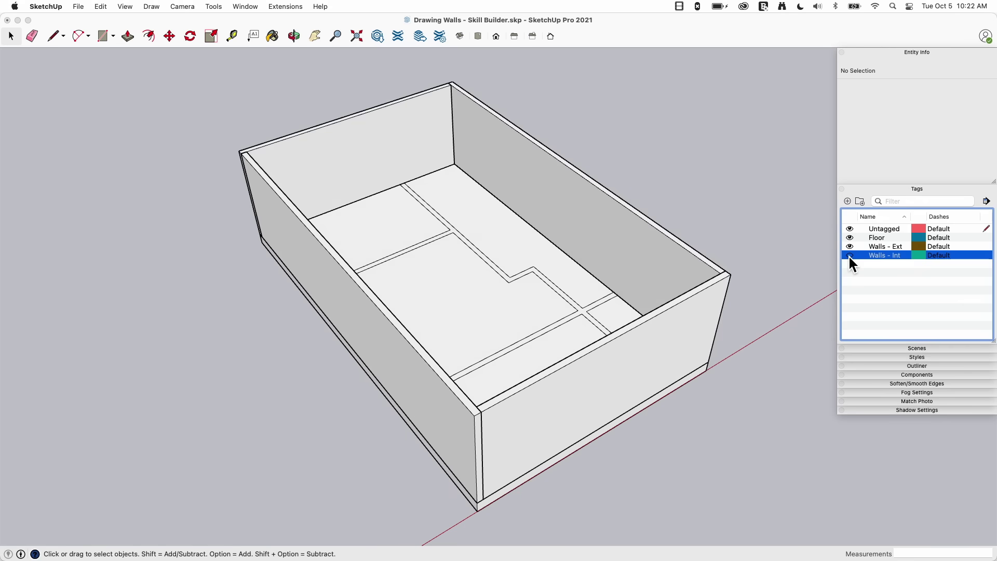
click(848, 255)
click(850, 246)
click(849, 247)
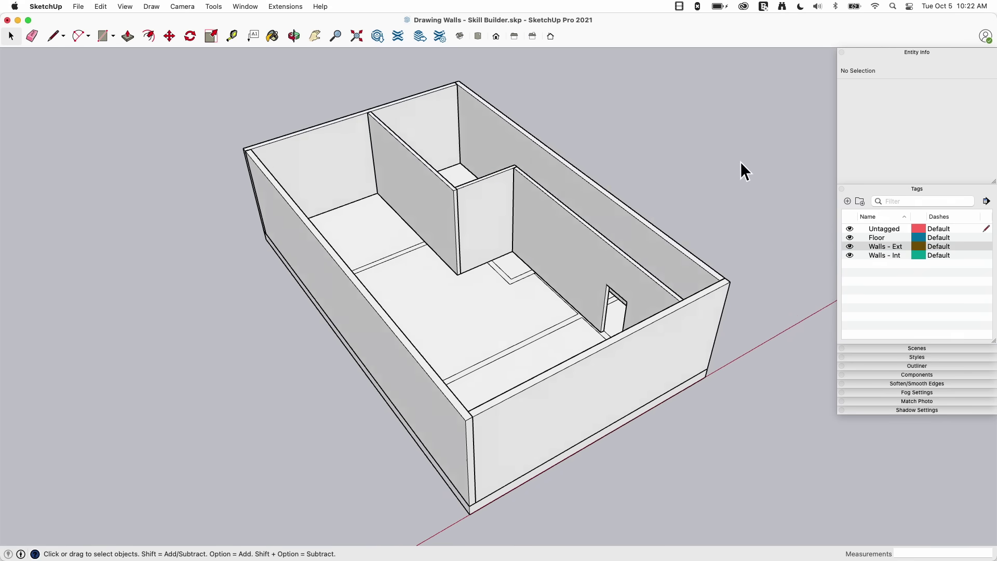
Select the interior wall groups one at a time, and review each group's tag and instance name field.
middle_drag(740, 161, 559, 225)
click(451, 214)
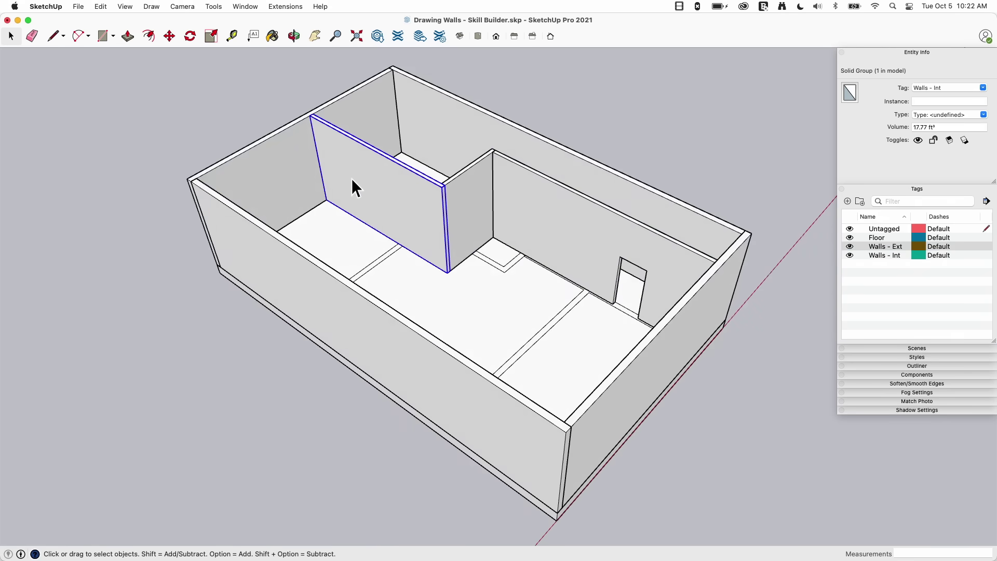
middle_drag(524, 169, 561, 165)
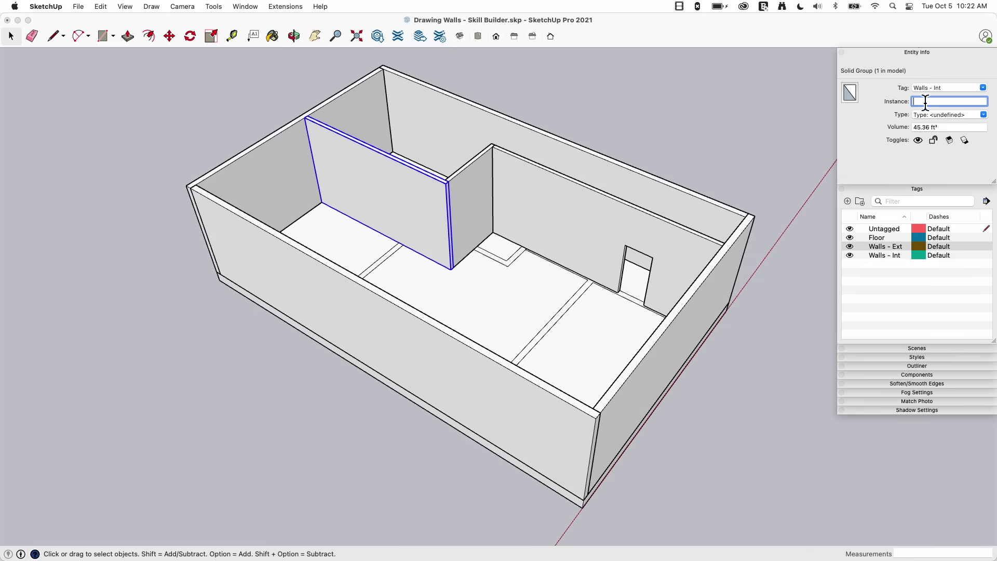
middle_drag(617, 131, 341, 142)
mouse_move(830, 120)
middle_down()
mouse_move(786, 140)
mouse_move(437, 164)
mouse_move(534, 231)
middle_up()
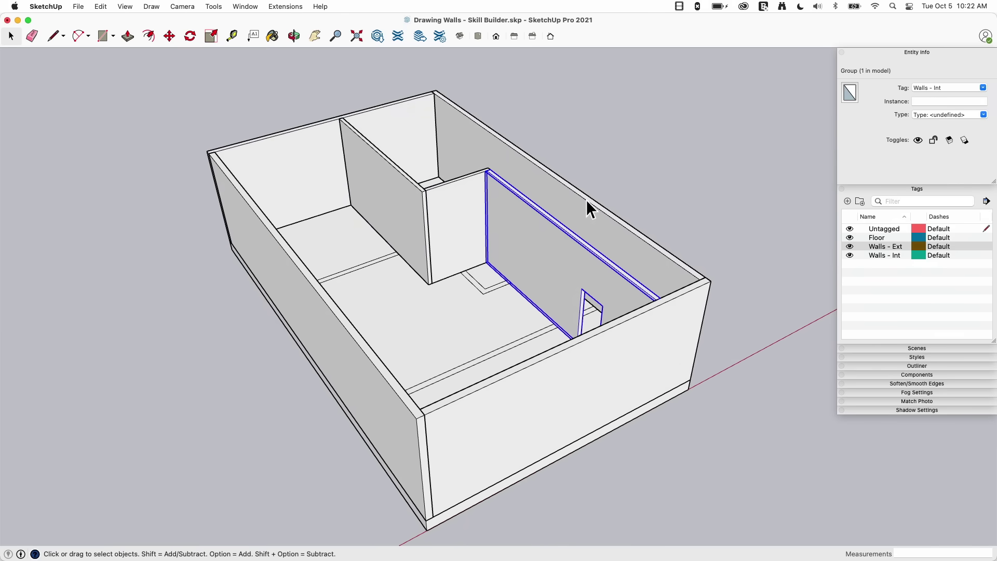
middle_drag(631, 157, 676, 256)
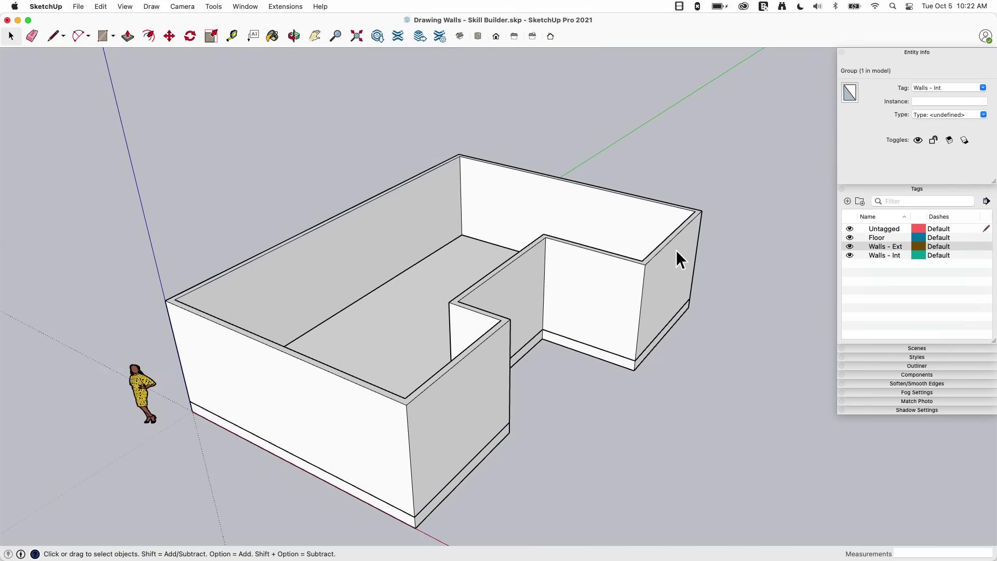
middle_drag(457, 305, 287, 248)
scroll(468, 271, up, 1)
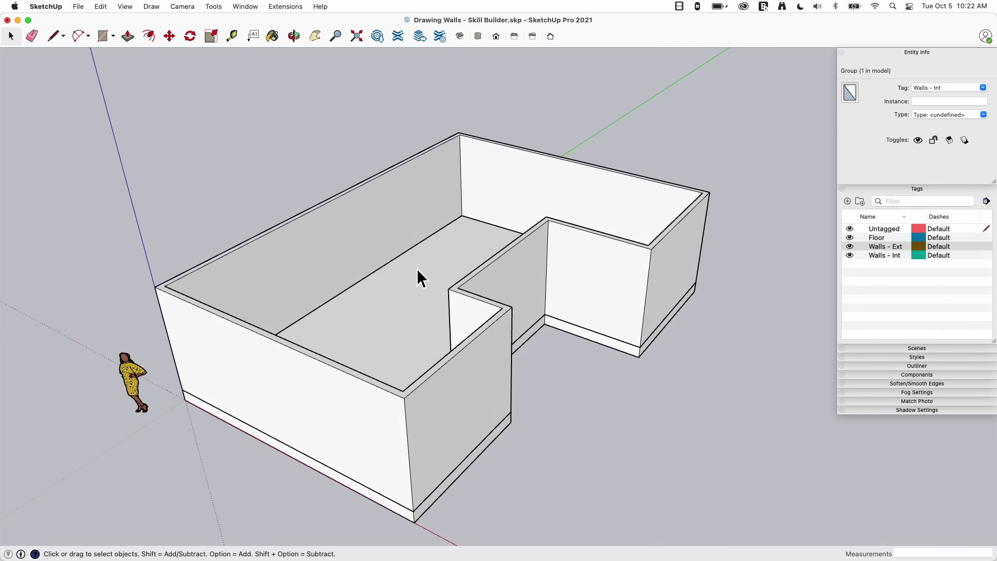
middle_drag(575, 257, 702, 343)
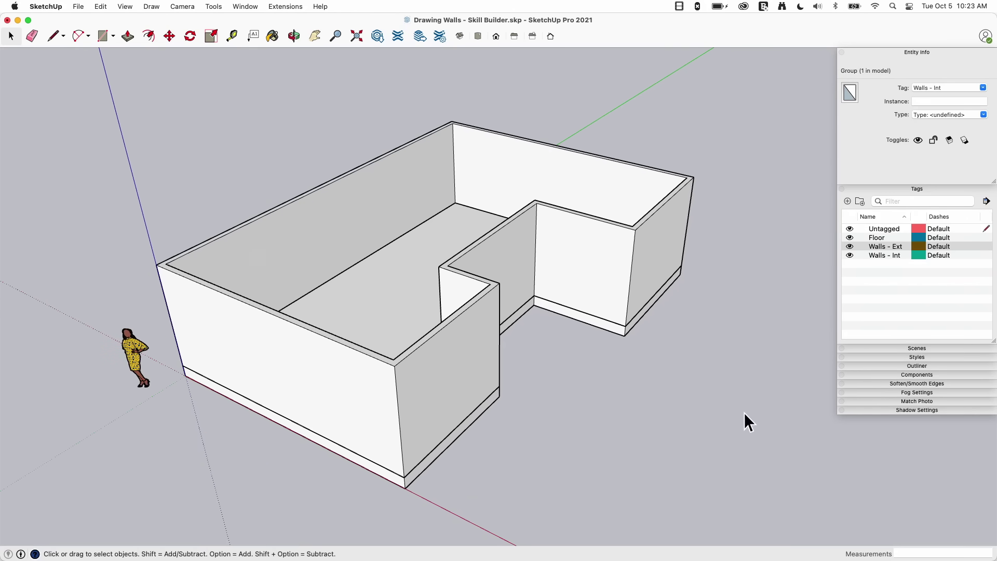